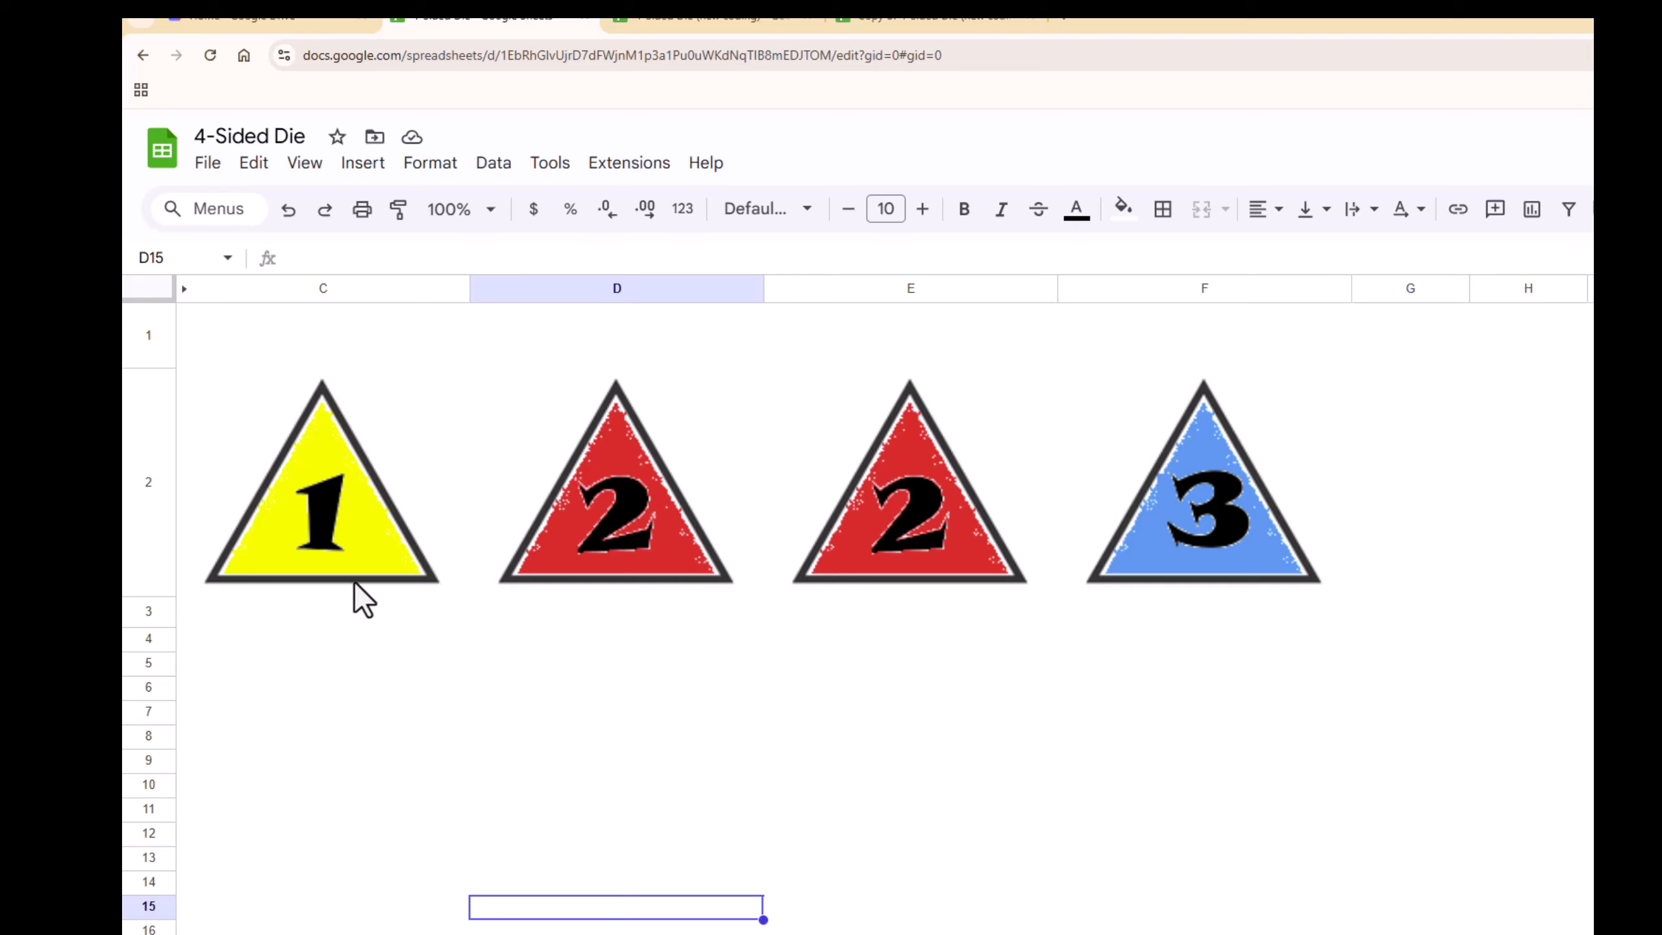
Set row 3's text colour to black to reveal the numbers beneath the dice.
click(366, 508)
click(990, 824)
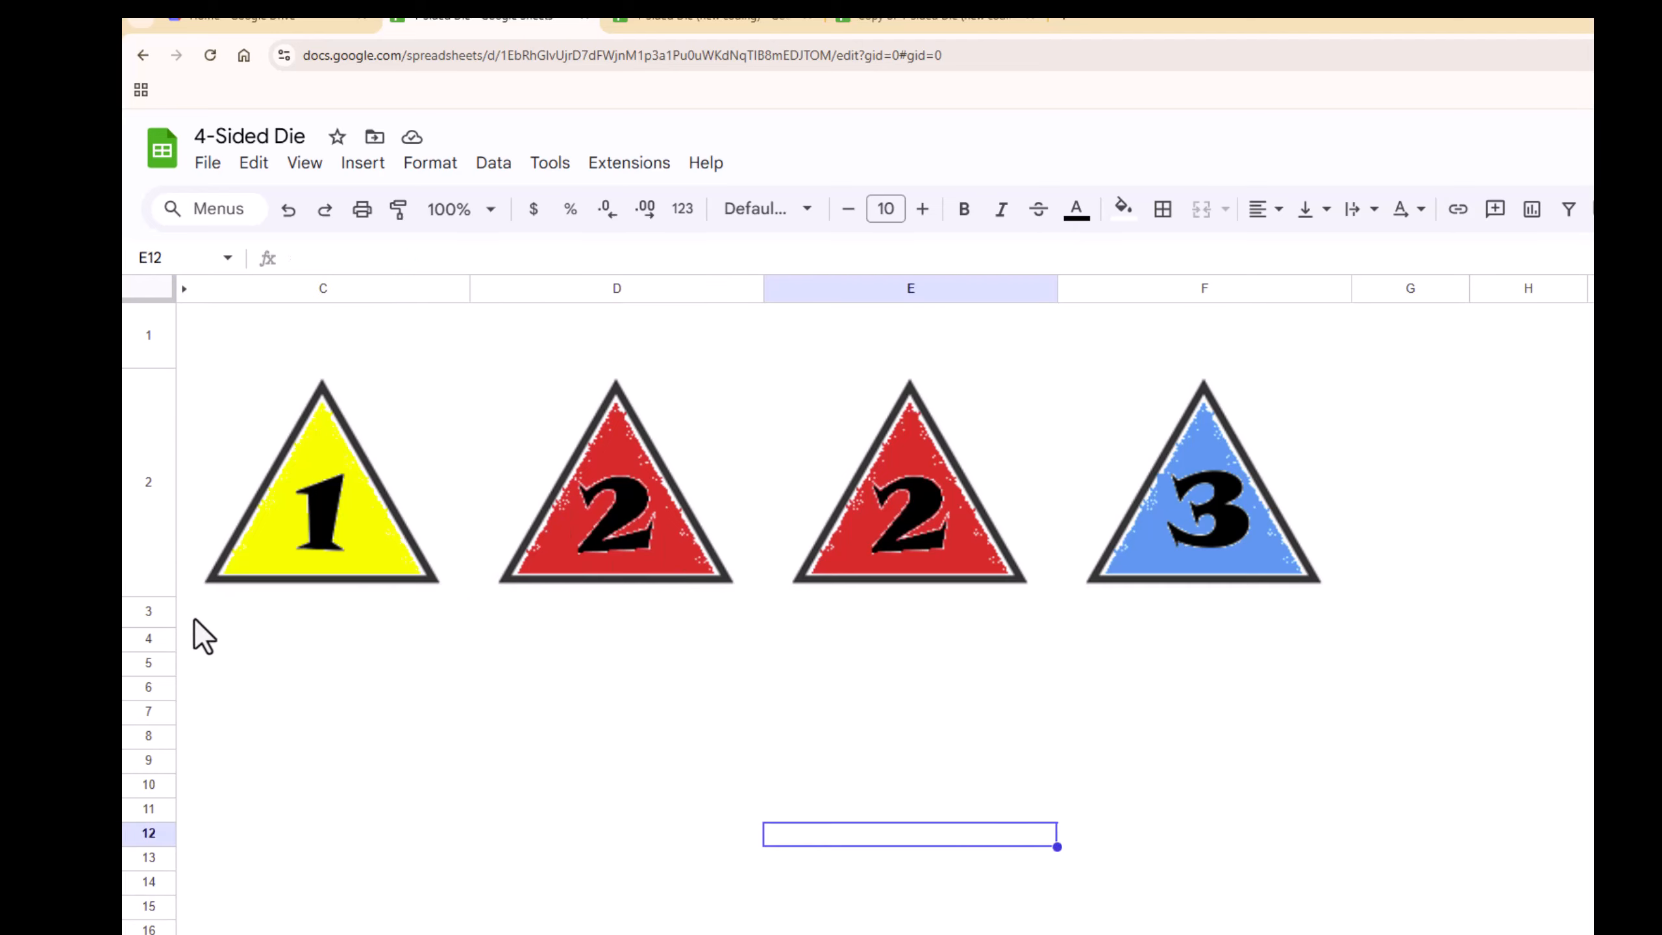
click(149, 611)
click(1078, 211)
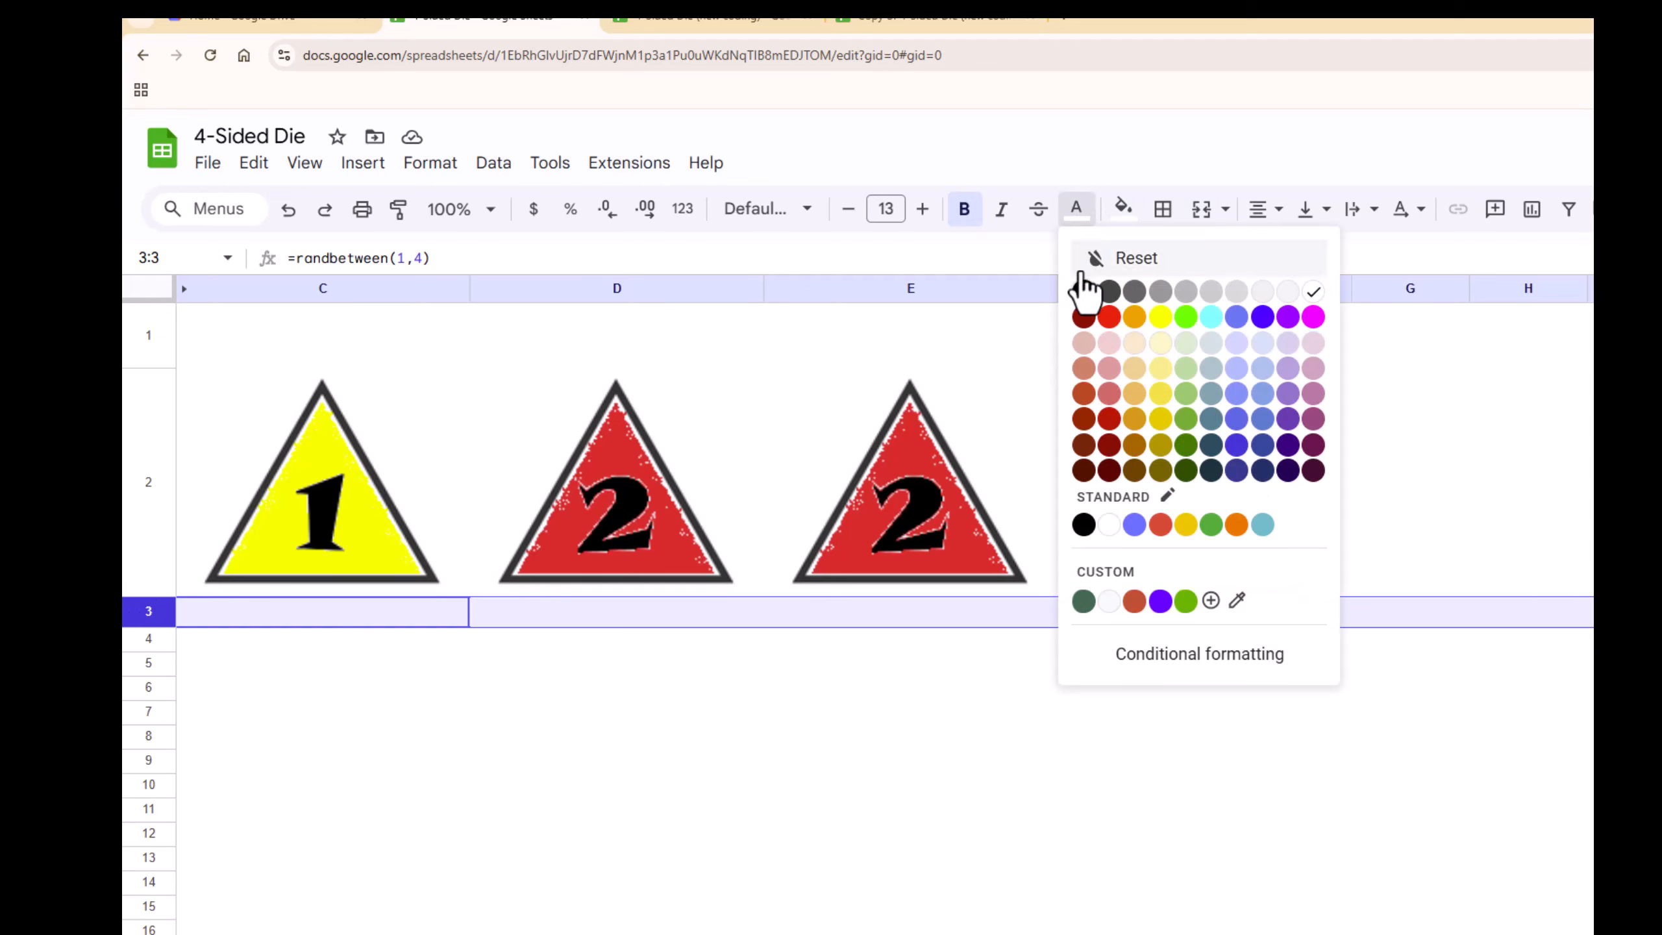
click(1084, 291)
Inspect the random-number formulas in cells C3 through F3 beneath the four dice.
click(393, 618)
click(588, 616)
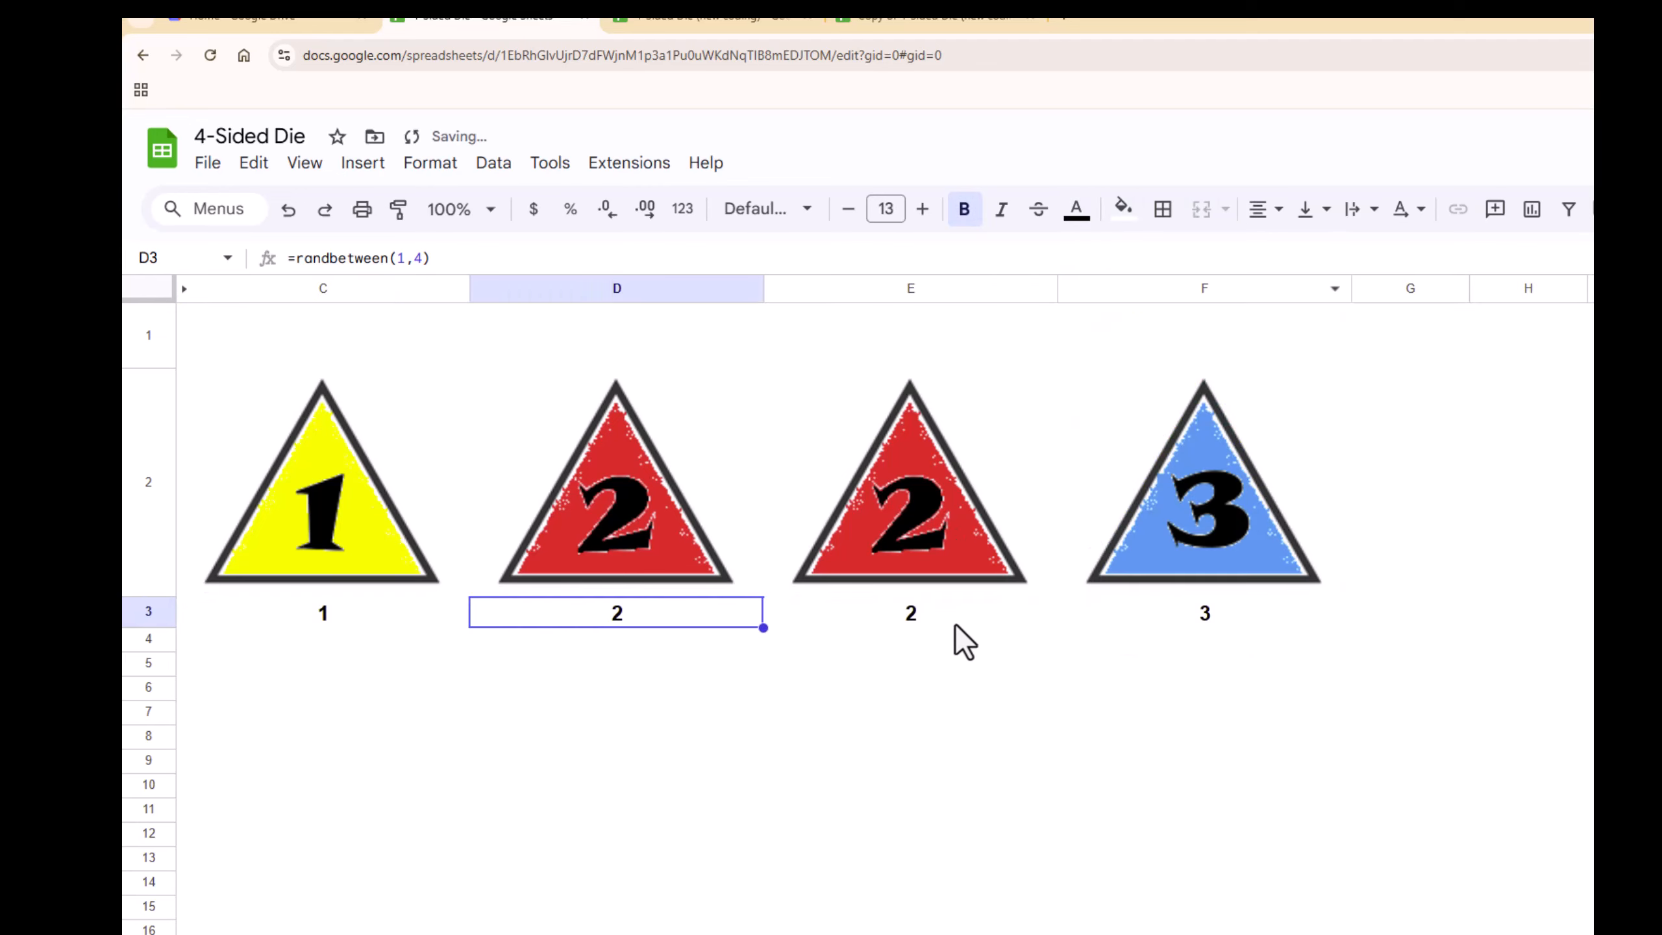
click(955, 625)
click(1177, 623)
click(1105, 736)
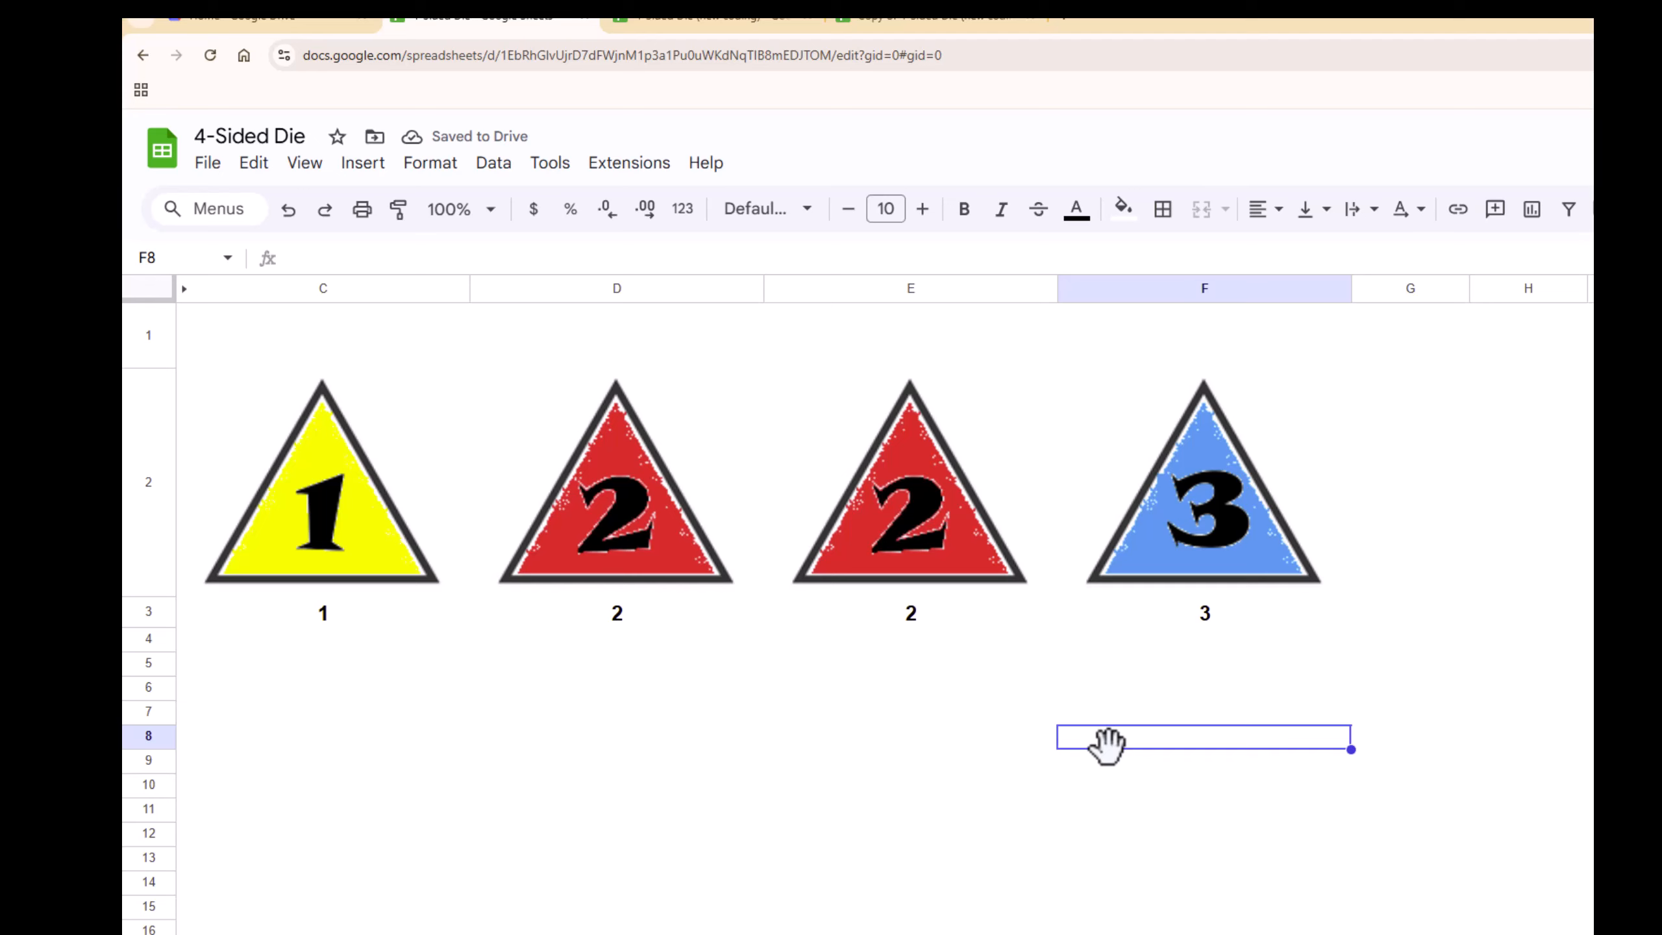
Set row 3's text colour to white to hide the numbers beneath the dice.
click(150, 613)
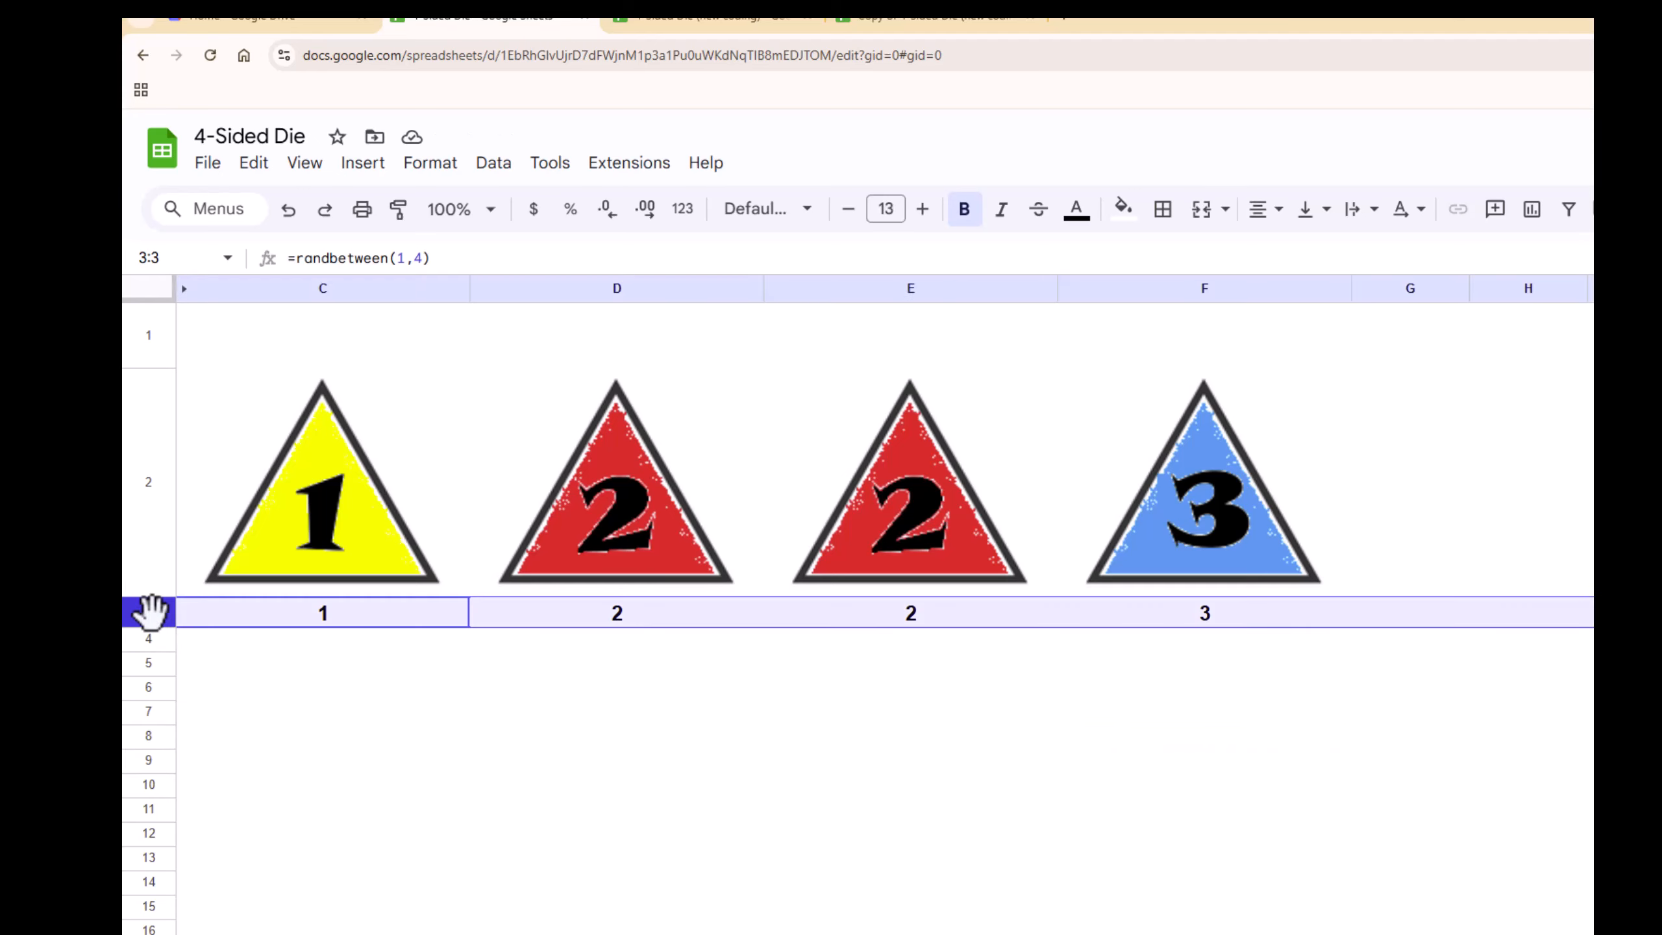
click(1076, 209)
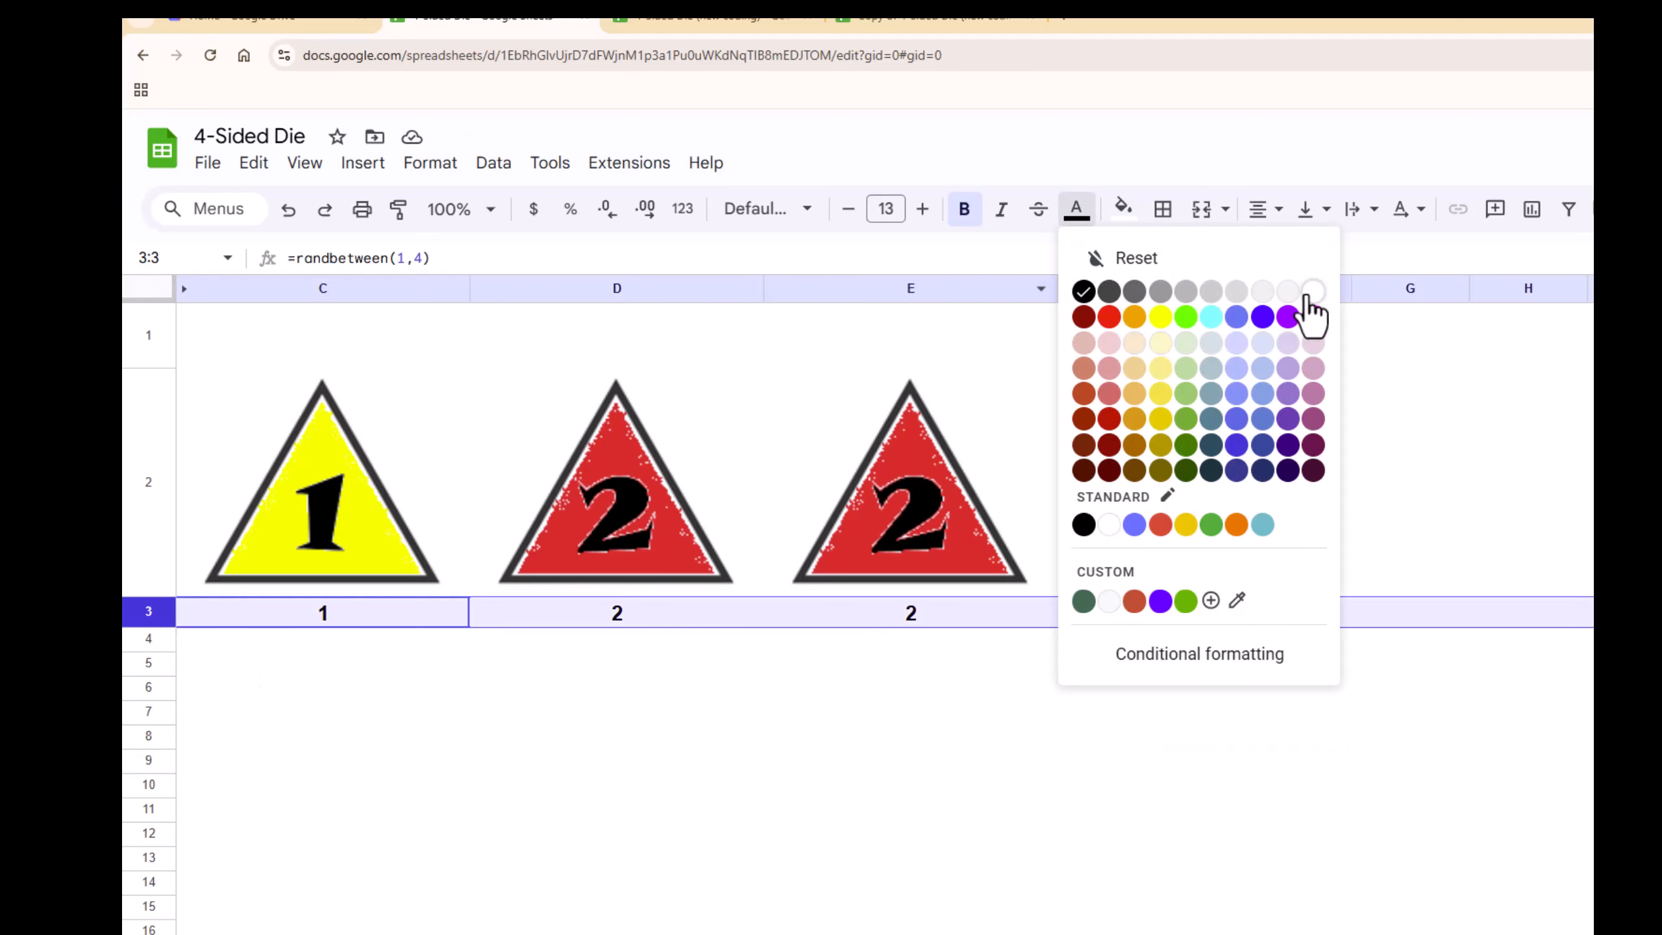
click(1314, 289)
click(739, 686)
Examine the lookup table in hidden columns A and B, leaving them hidden again, and inspect the lookup formula in C2.
click(184, 288)
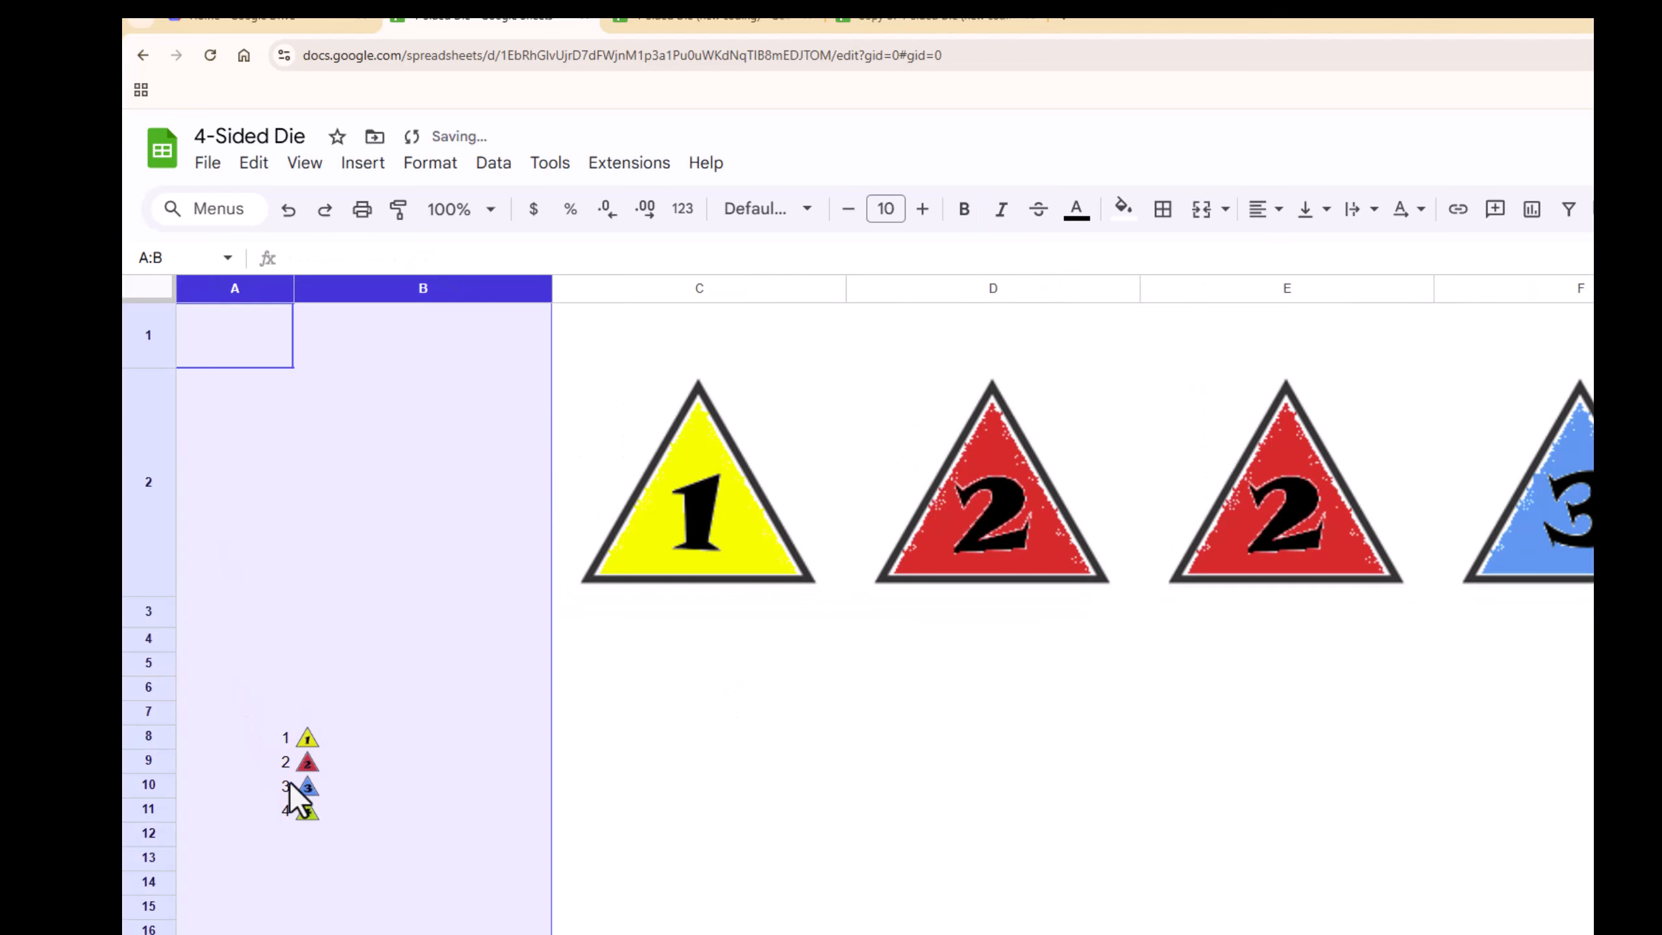
key(ctrl+alt+0)
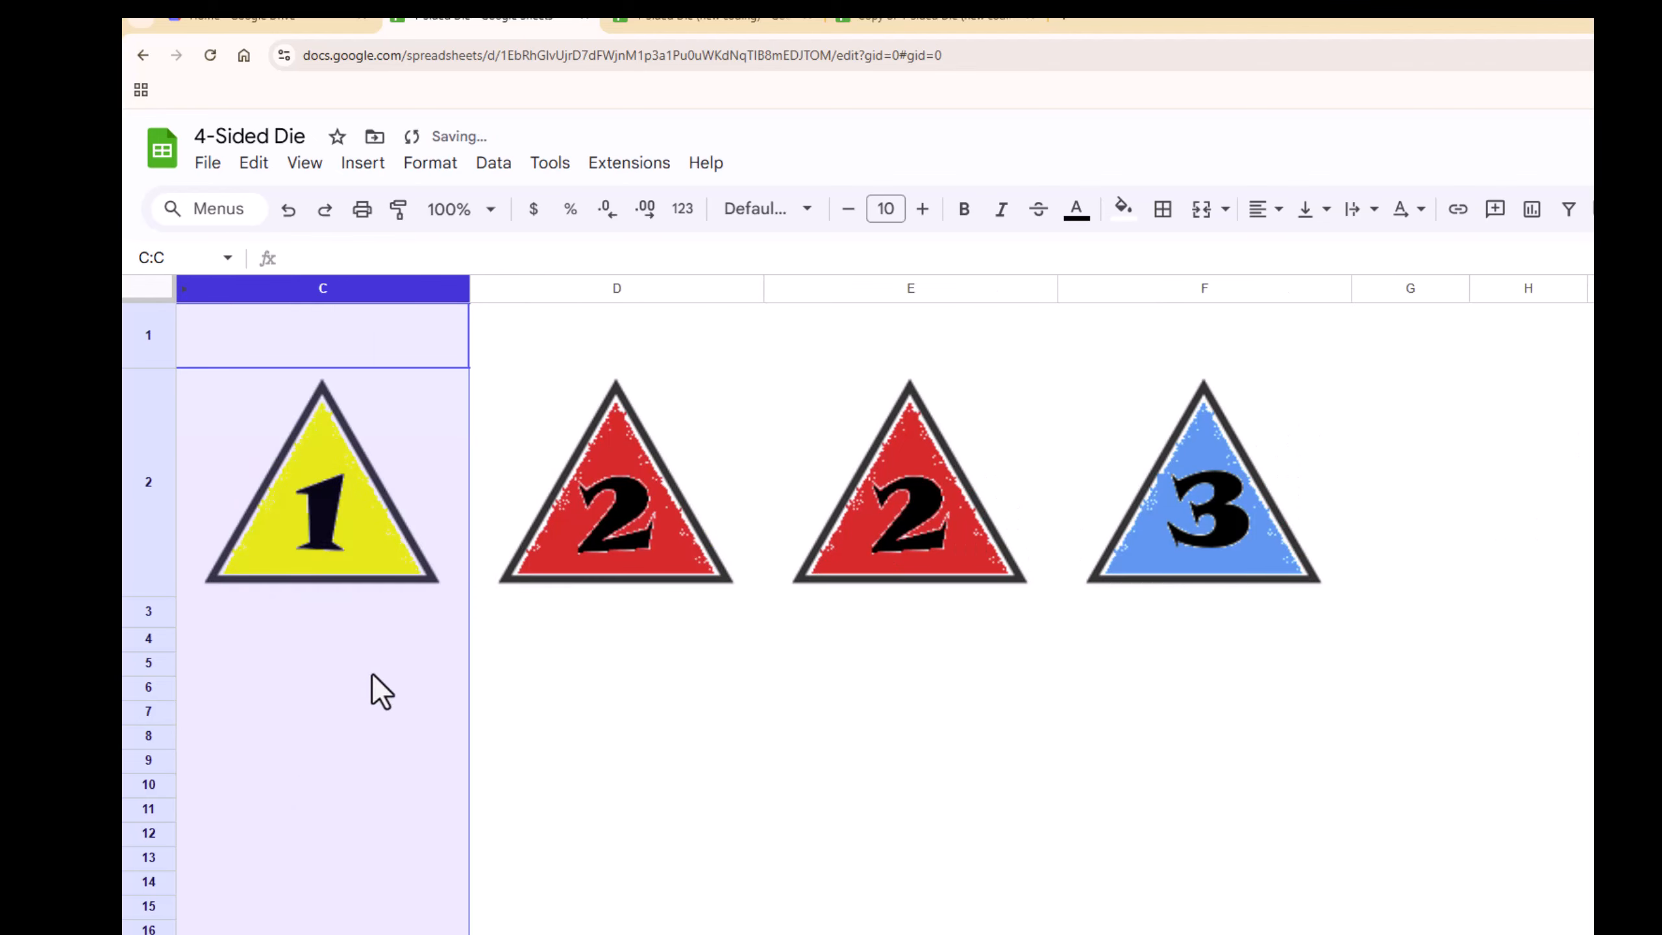
click(330, 541)
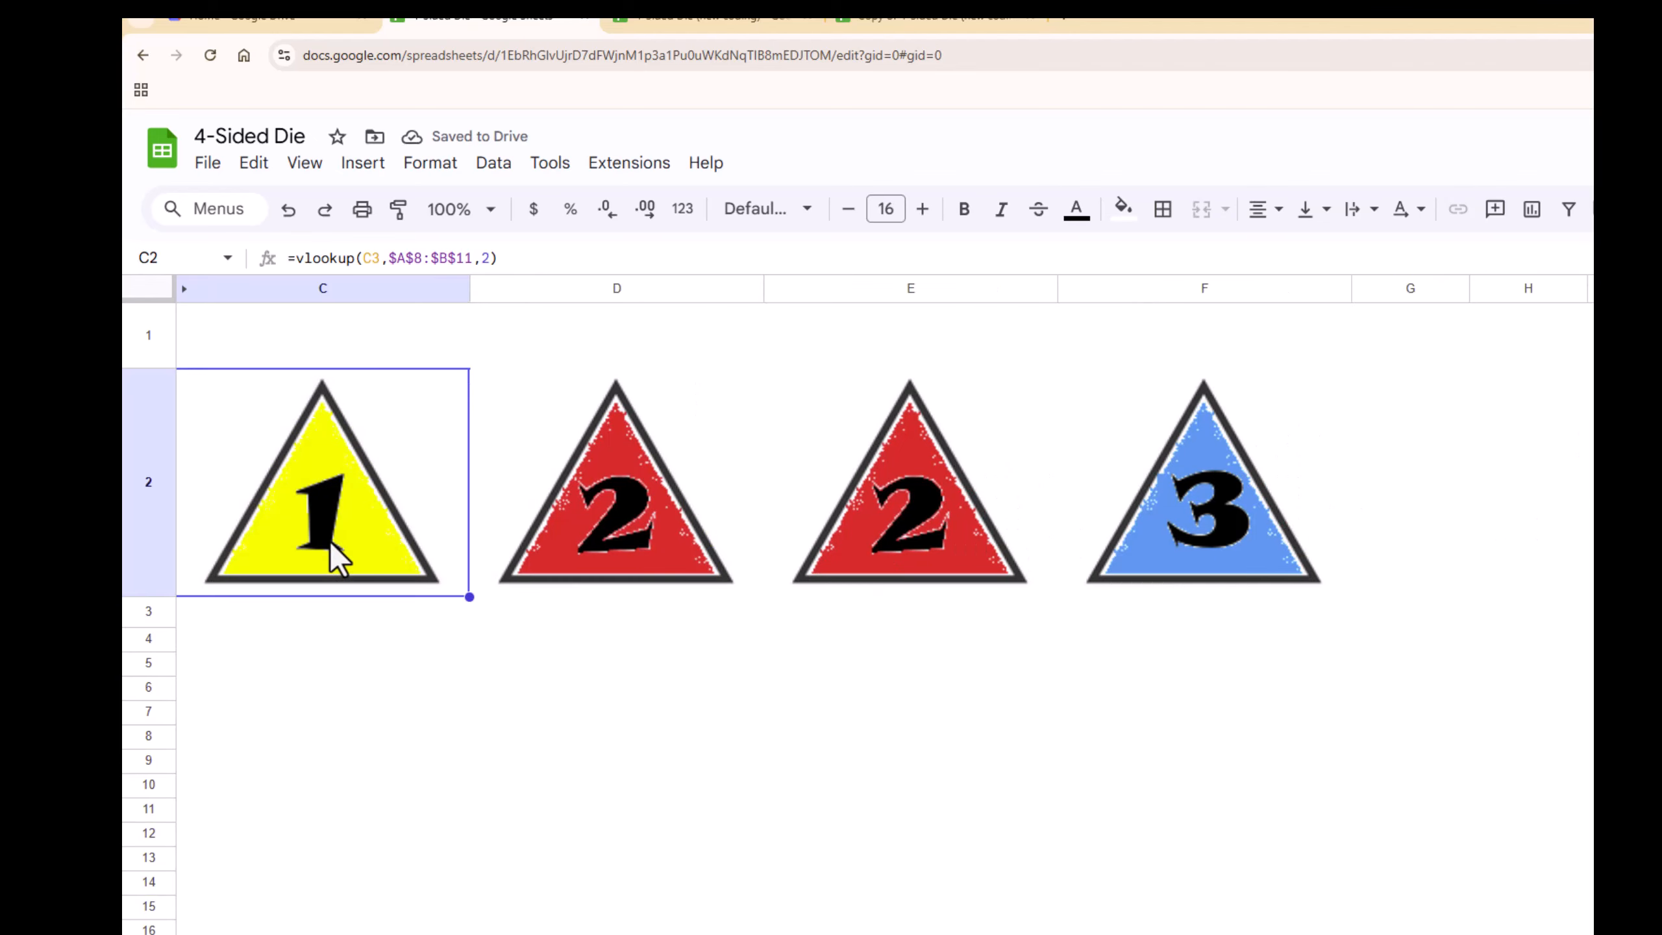
Reroll the four dice eight times by clearing empty cell D9 to recalculate the sheet.
click(509, 753)
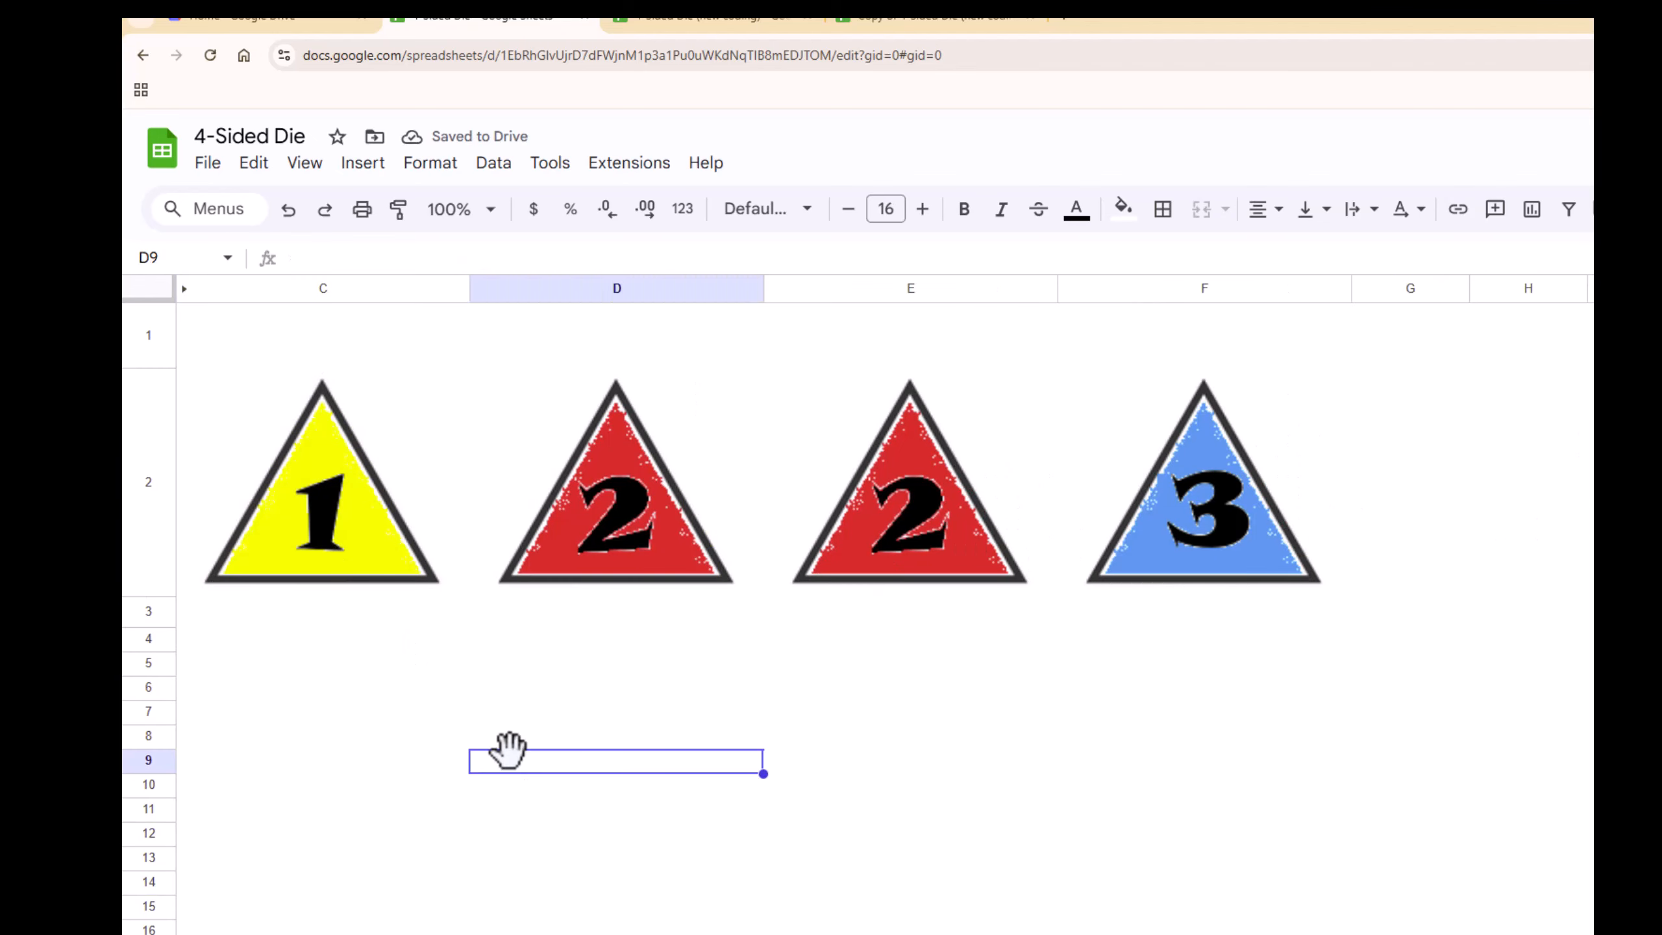
key(Delete)
key(Delete)
key(Delete)
key(Delete)
key(Delete)
key(Delete)
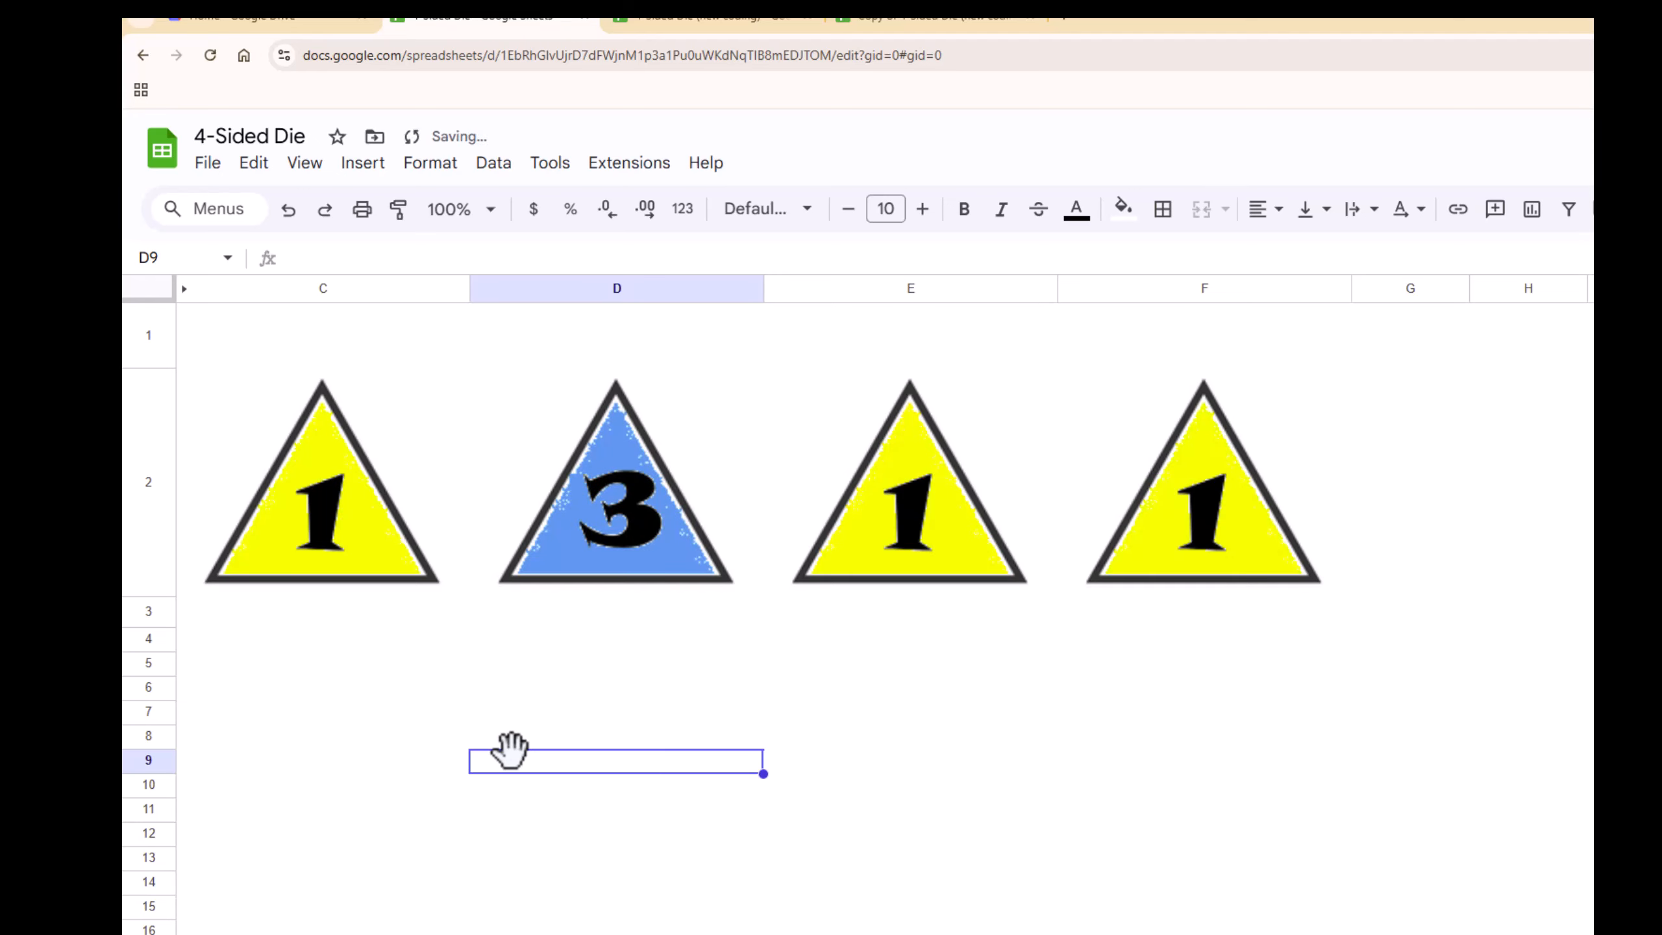
key(Delete)
key(Delete)
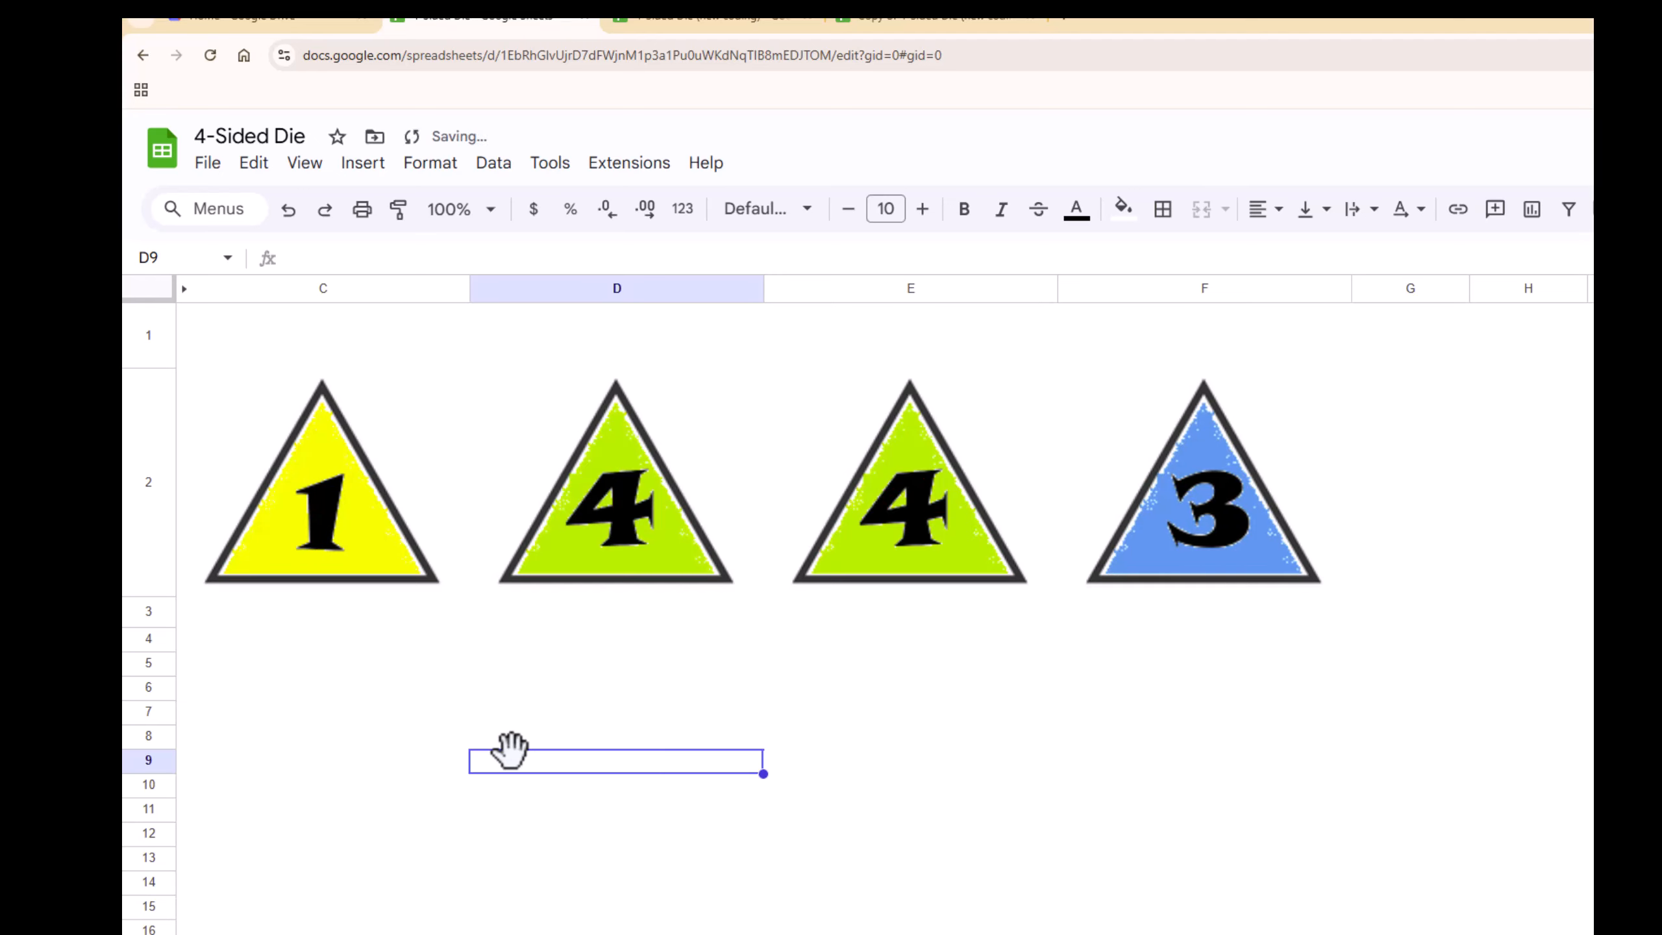
Review the Roll Results sheet's cumulative column (C4:C8) and pie chart, and return to the dice sheet.
click(393, 934)
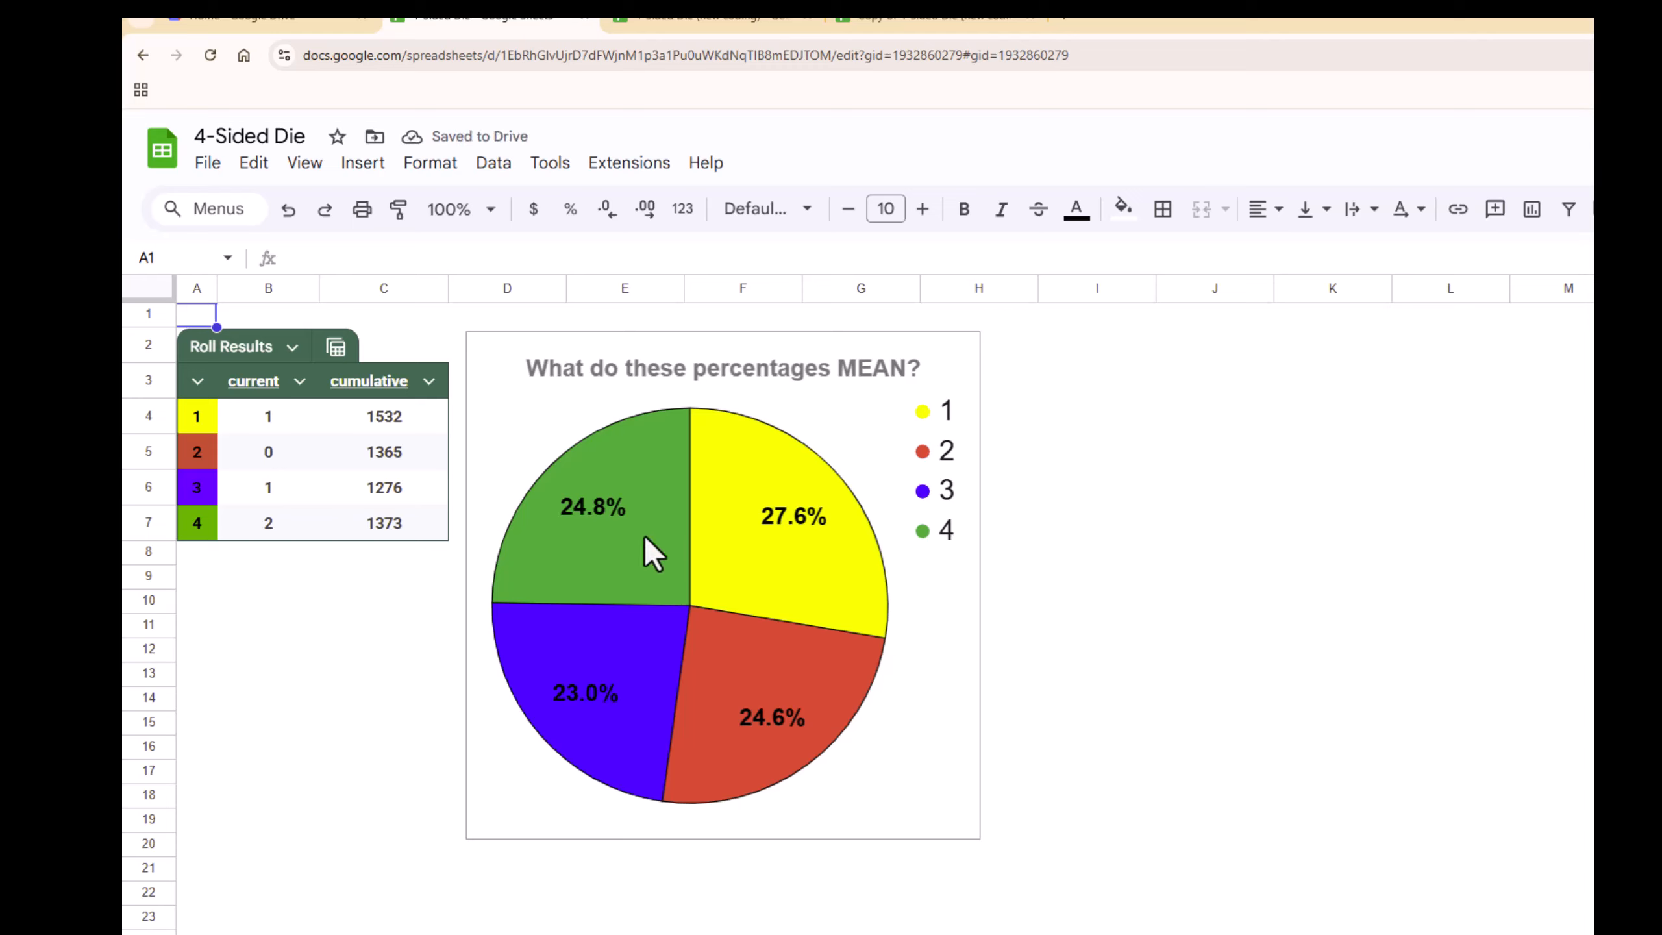
drag(375, 415, 376, 558)
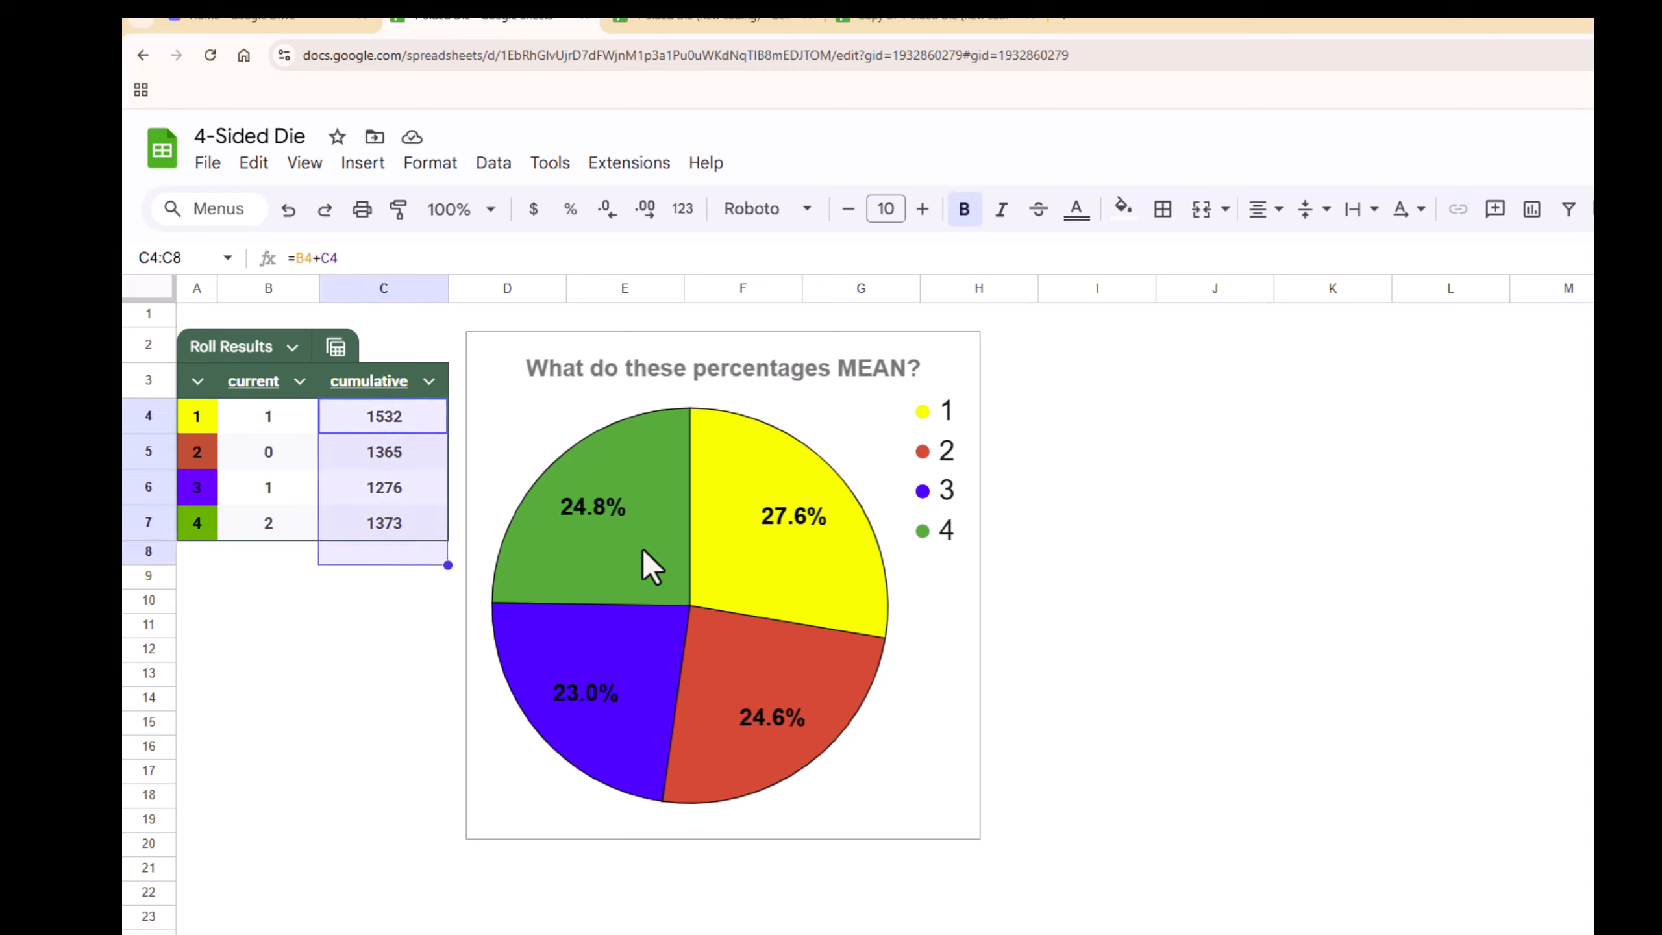
click(393, 934)
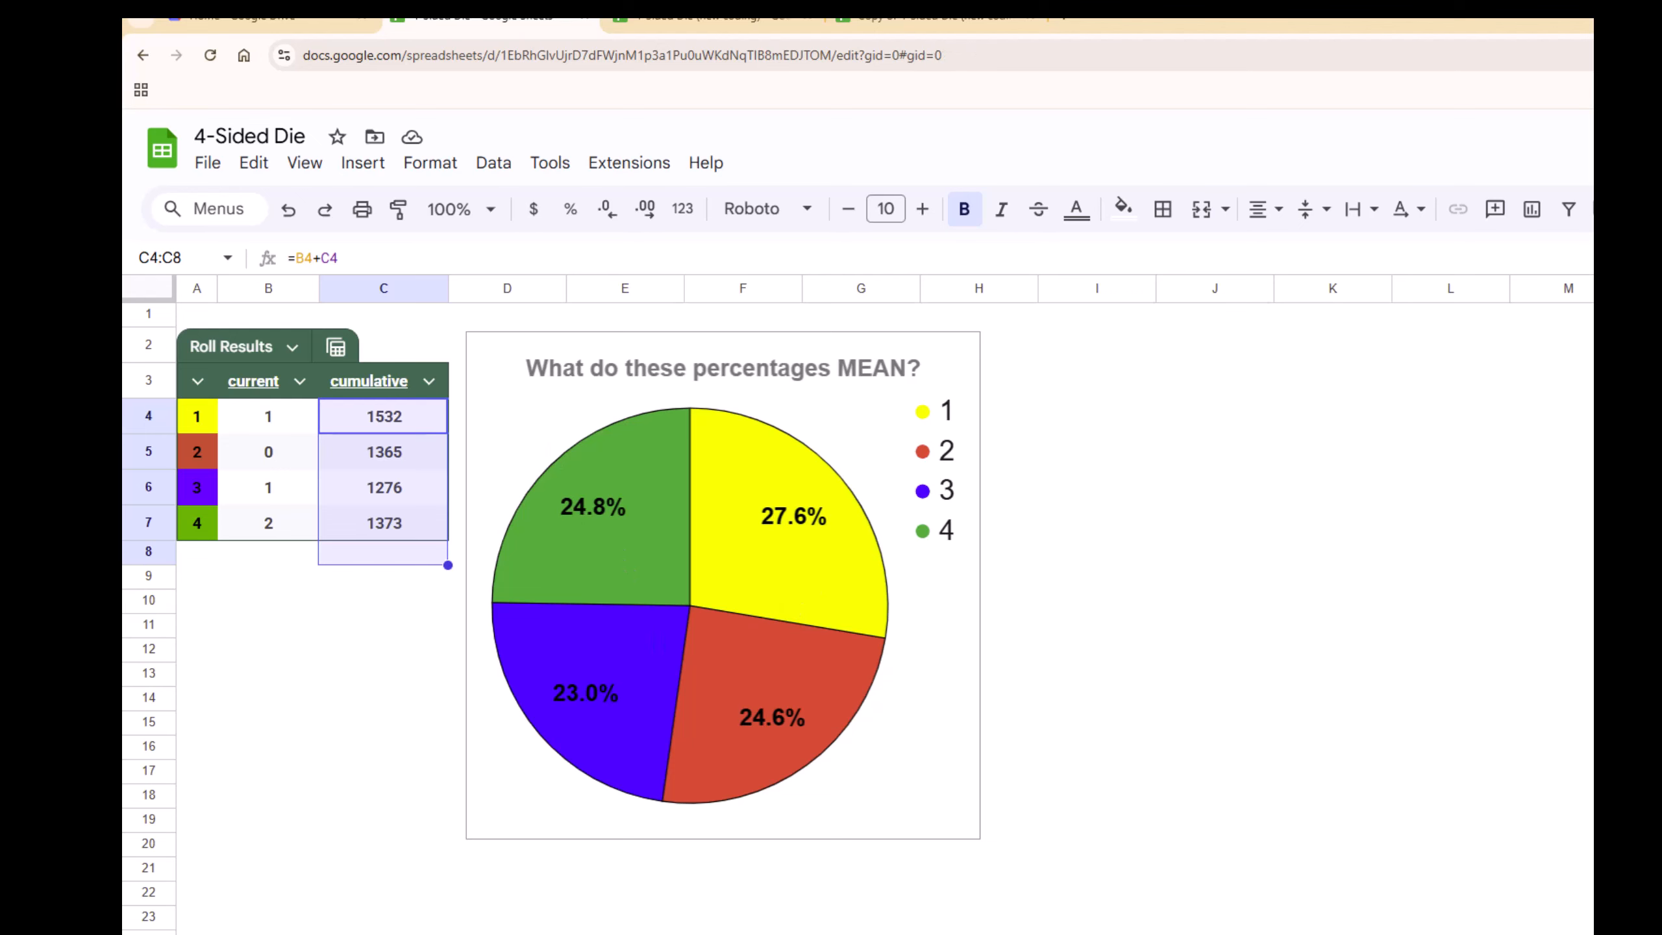
Reroll the four dice three times by clearing empty cell D5 to recalculate the sheet.
click(521, 666)
key(Delete)
key(Delete)
key(Delete)
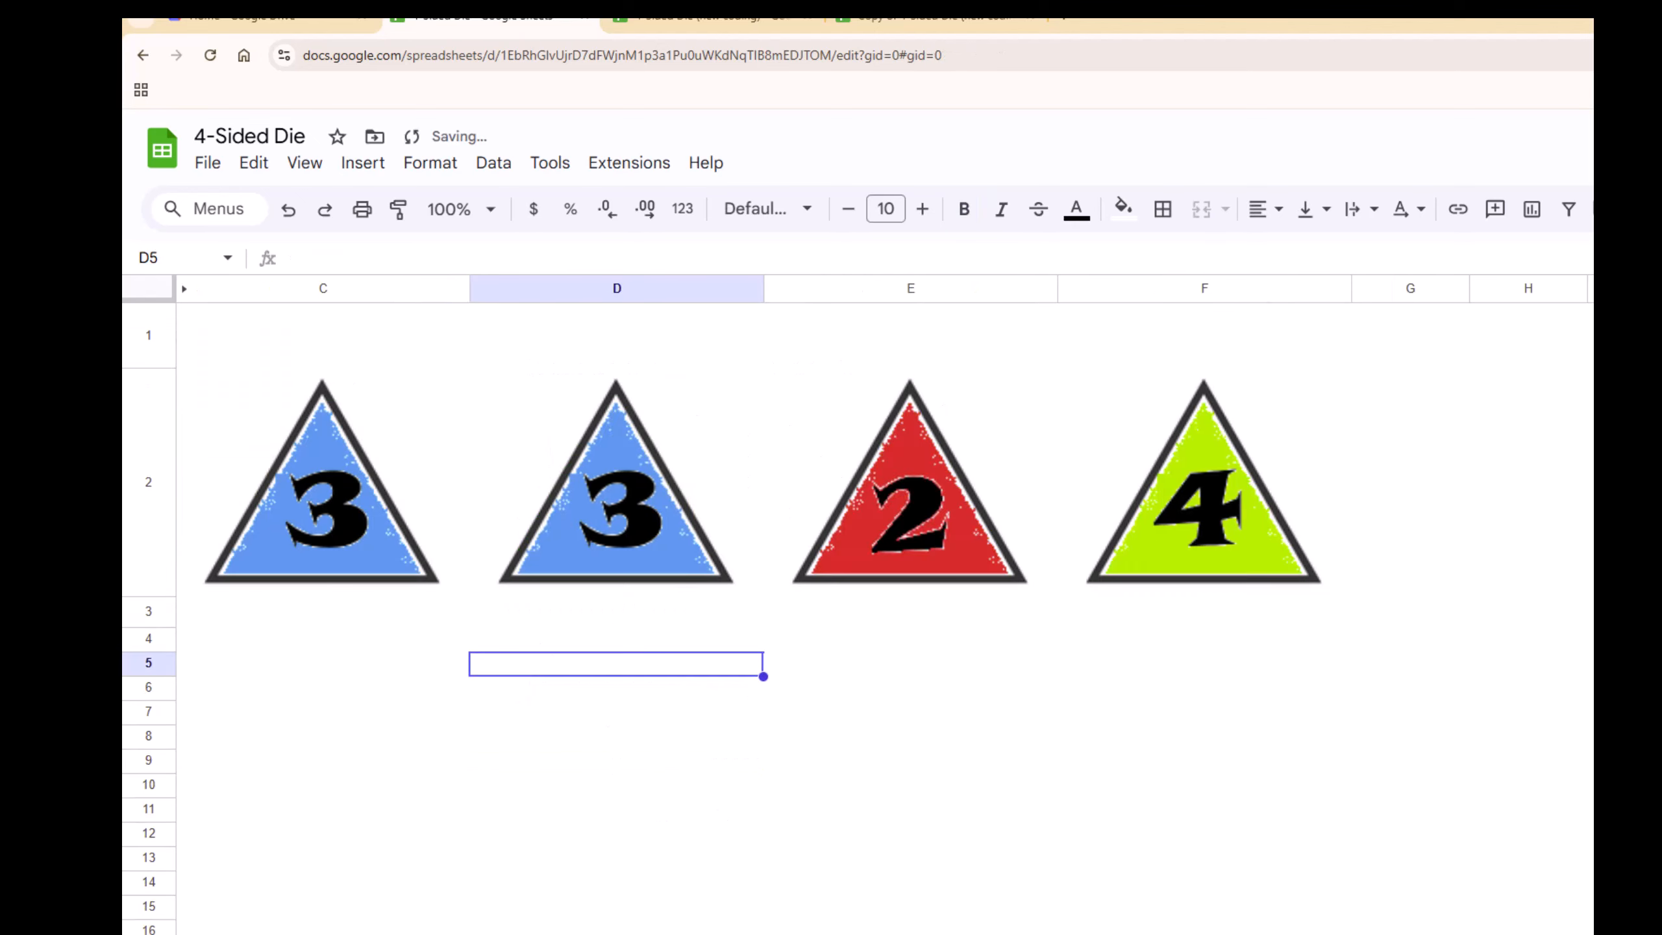
Reroll the four dice about 40 times by repeatedly clearing empty cell D10.
click(648, 793)
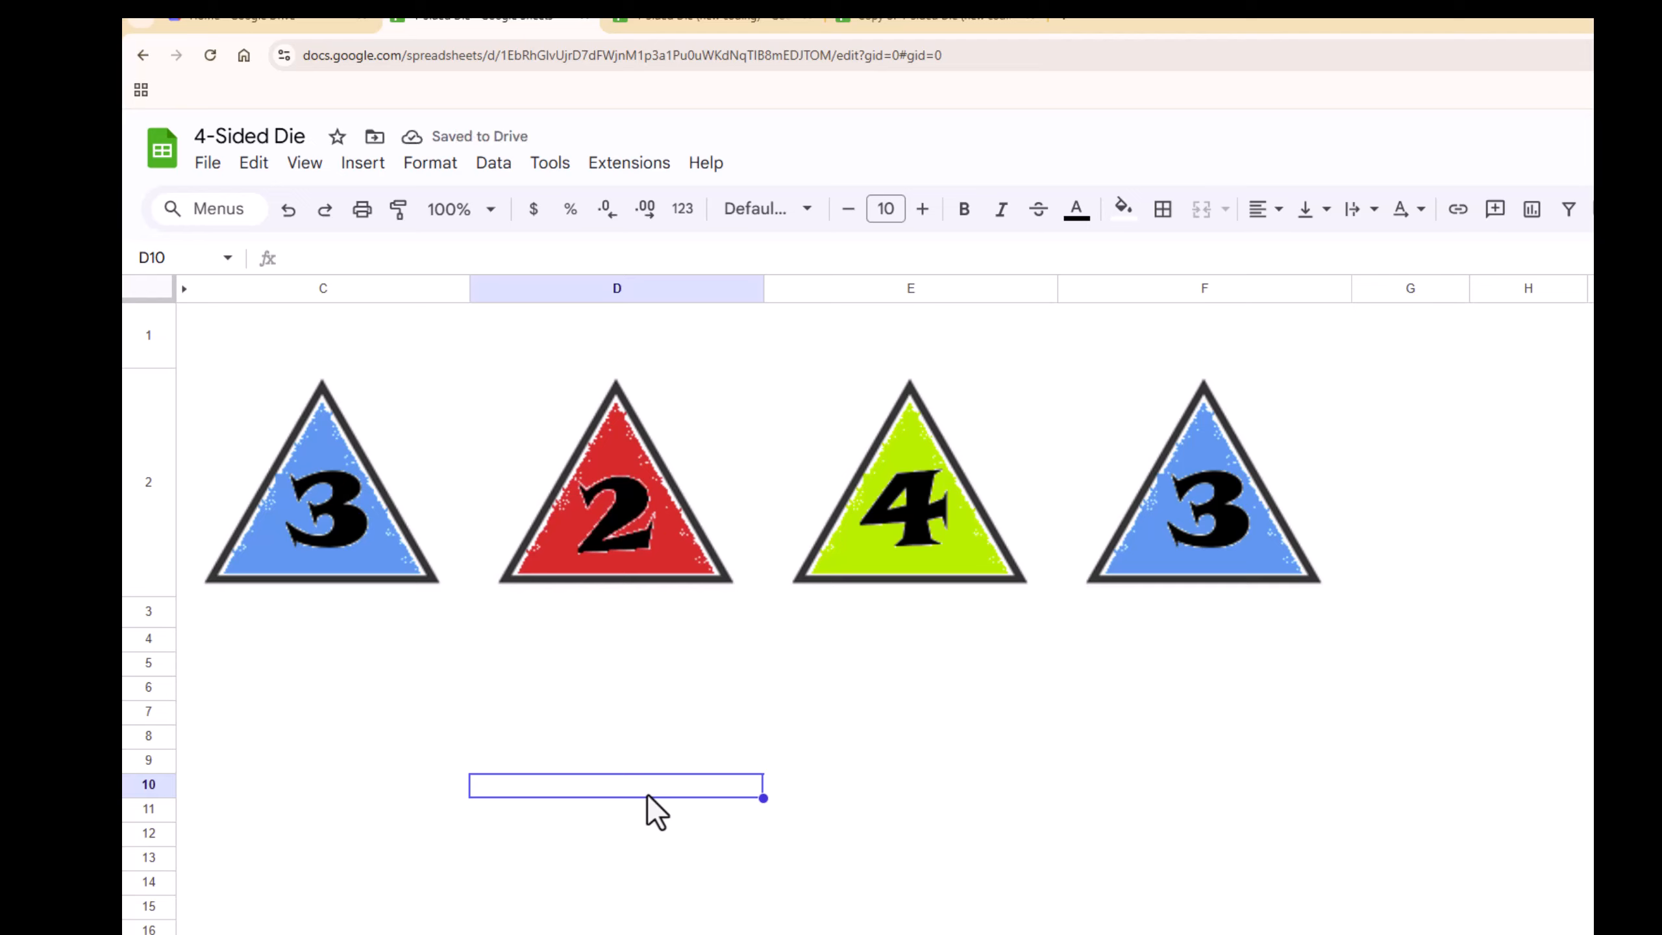
key(Delete)
key(Delete)
key(Delete)
key(Delete)
key(Delete)
key(Delete)
key(Delete)
key(Delete)
key(Delete)
key(Delete)
key(Delete)
key(Delete)
key(Delete)
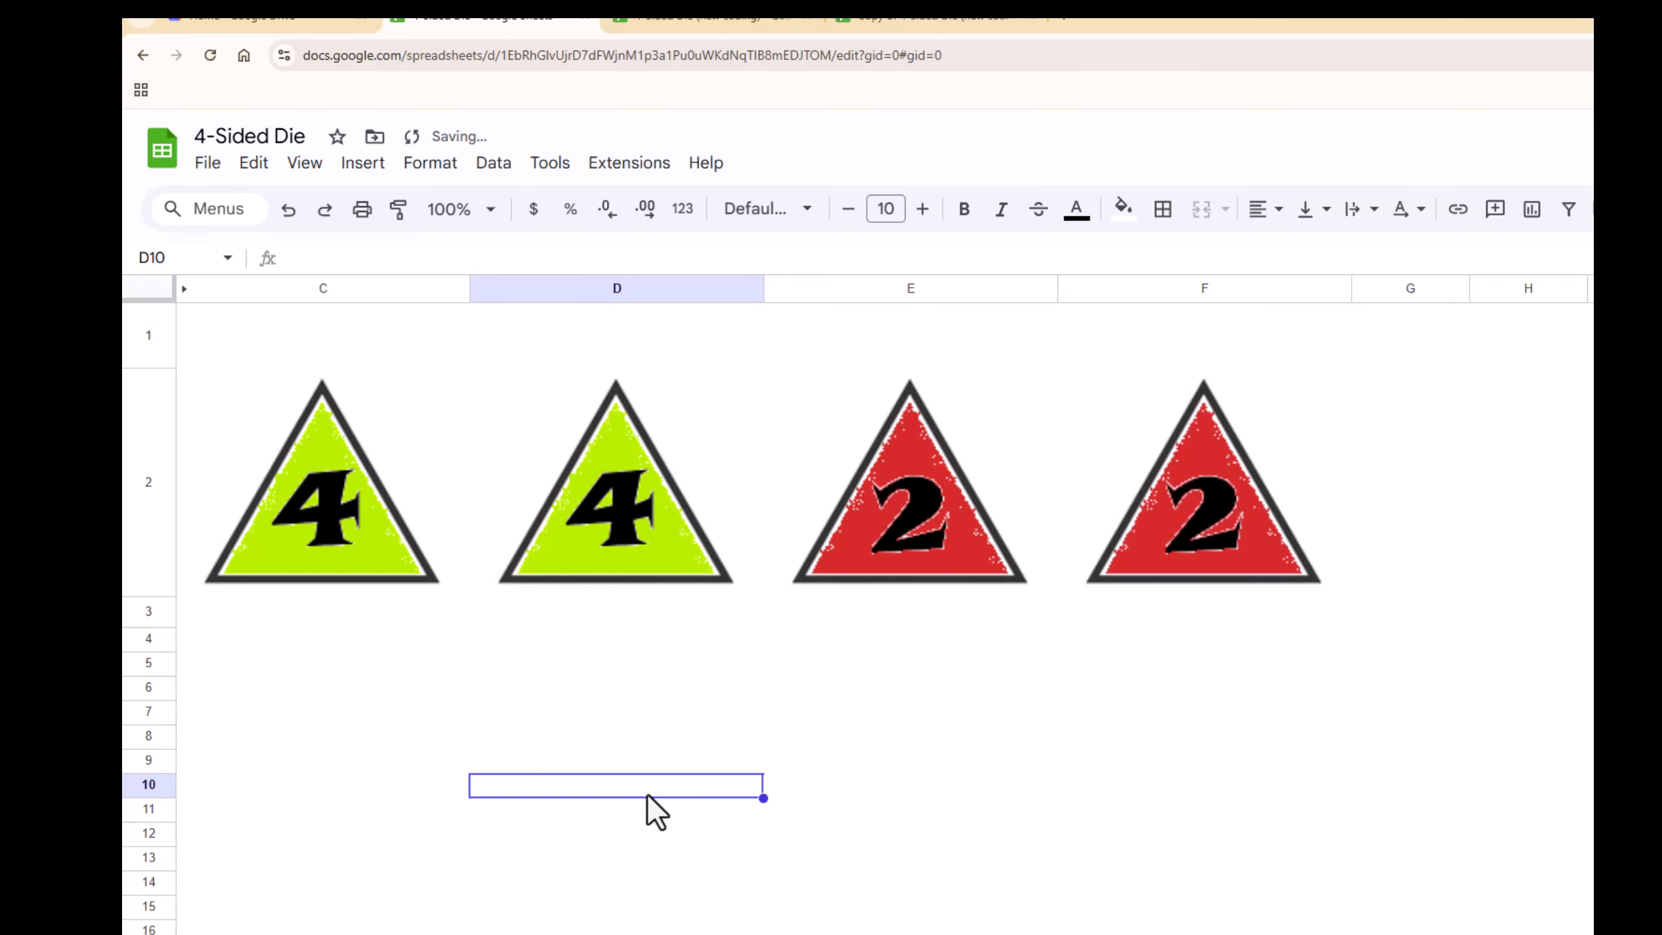
key(Delete)
key(Delete)
key(Delete)
key(Delete)
key(Delete)
key(Delete)
key(Delete)
key(Delete)
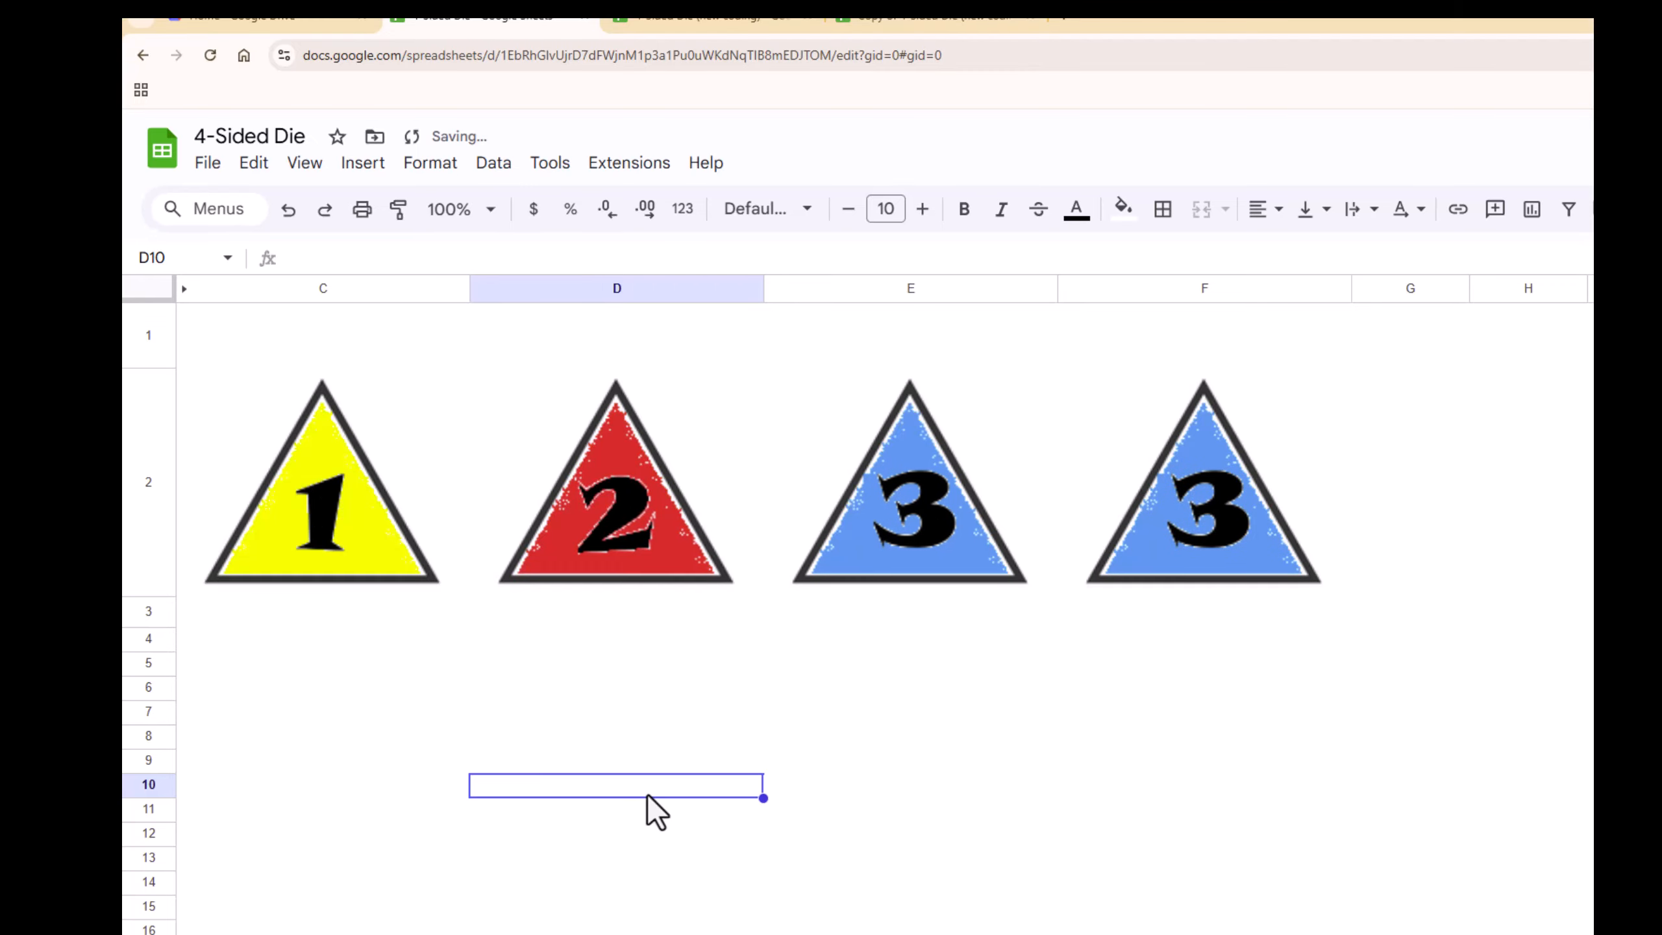
key(Delete)
key(Delete)
key(Delete)
key(Delete)
key(Delete)
key(Delete)
key(Delete)
key(Delete)
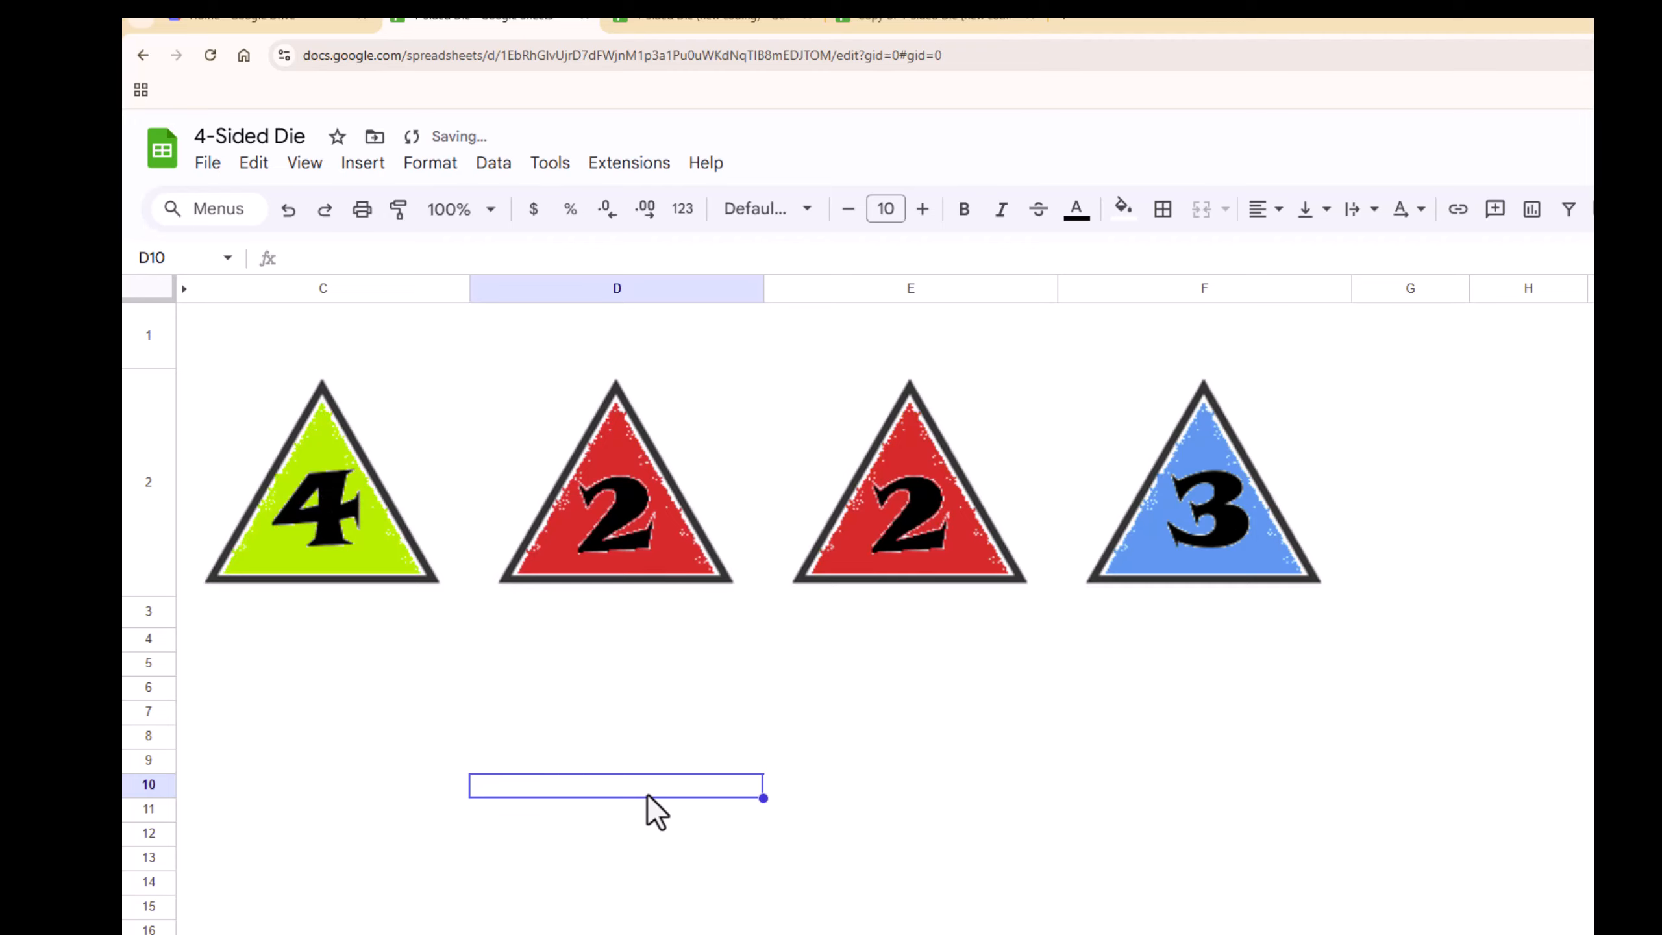
key(Delete)
key(Delete)
key(Delete)
key(Delete)
key(Delete)
key(Delete)
key(Delete)
key(Delete)
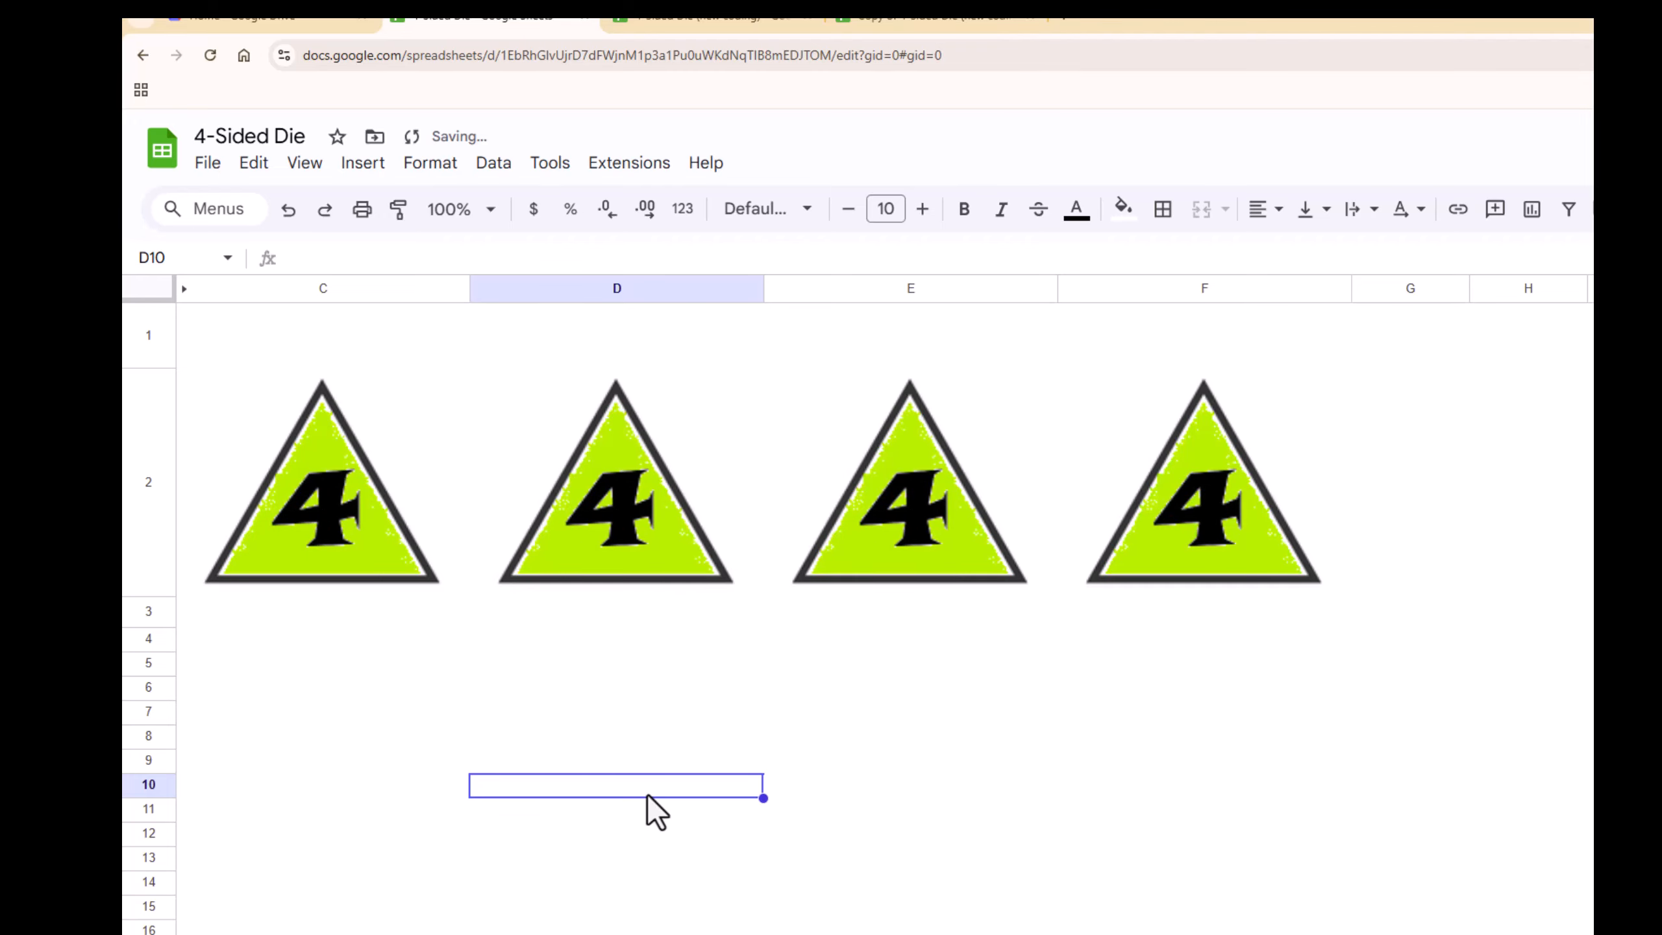
key(Delete)
key(Delete)
key(Delete)
key(Delete)
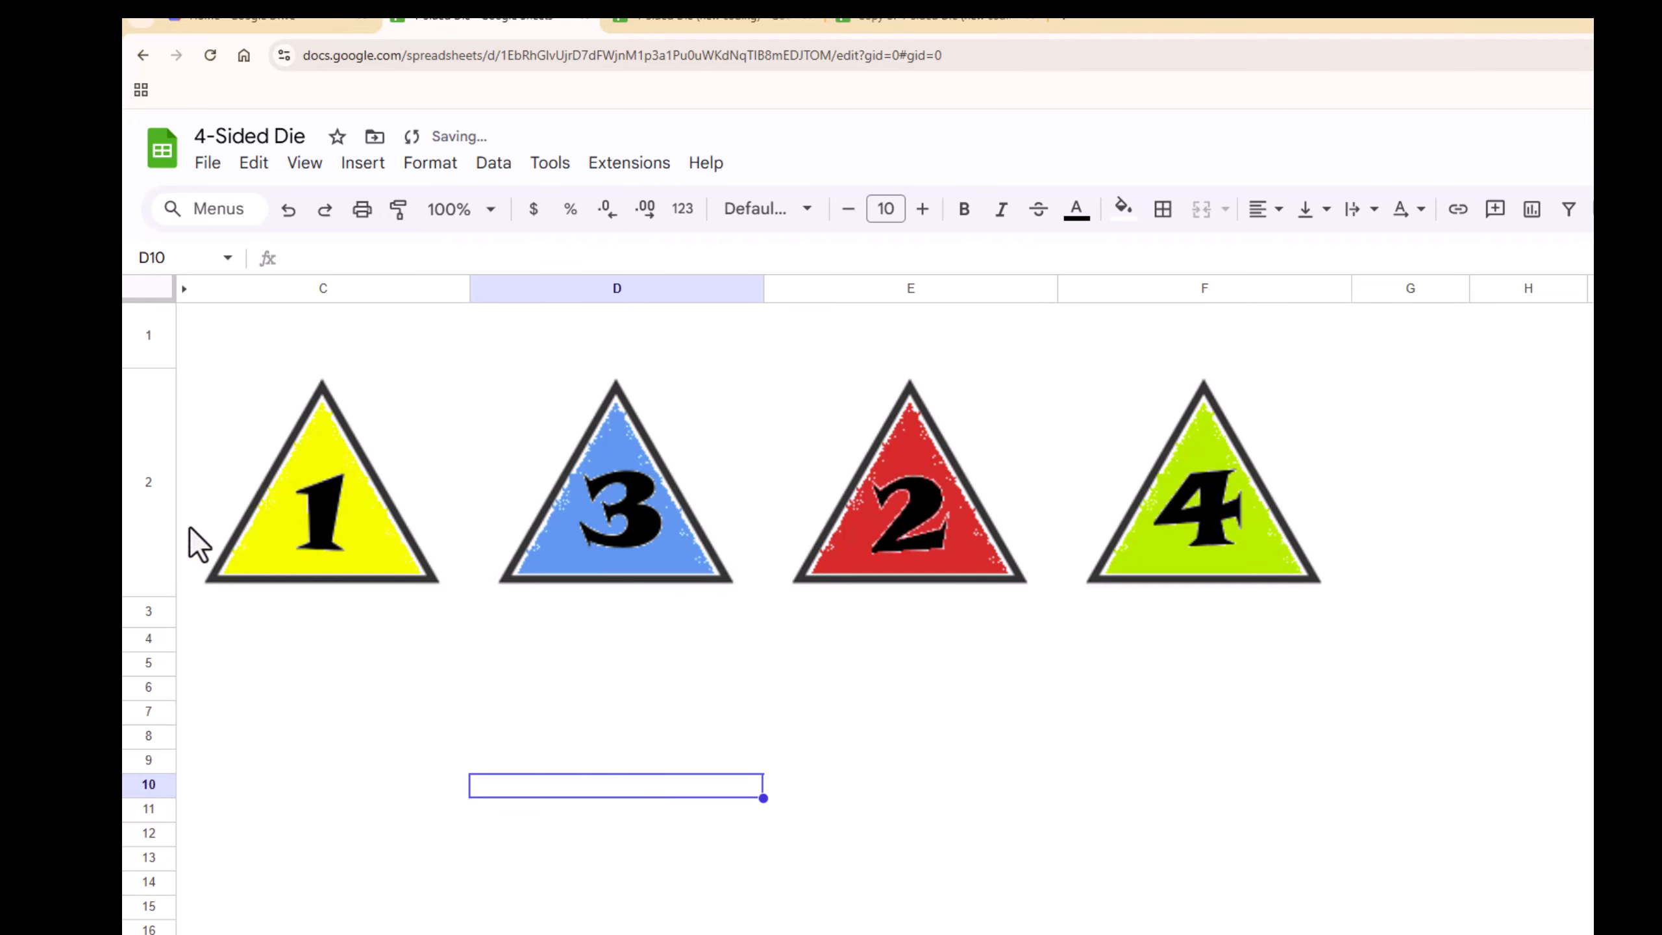
Make the random numbers in row 3 readable by setting the row's text colour to black.
click(138, 616)
click(1075, 210)
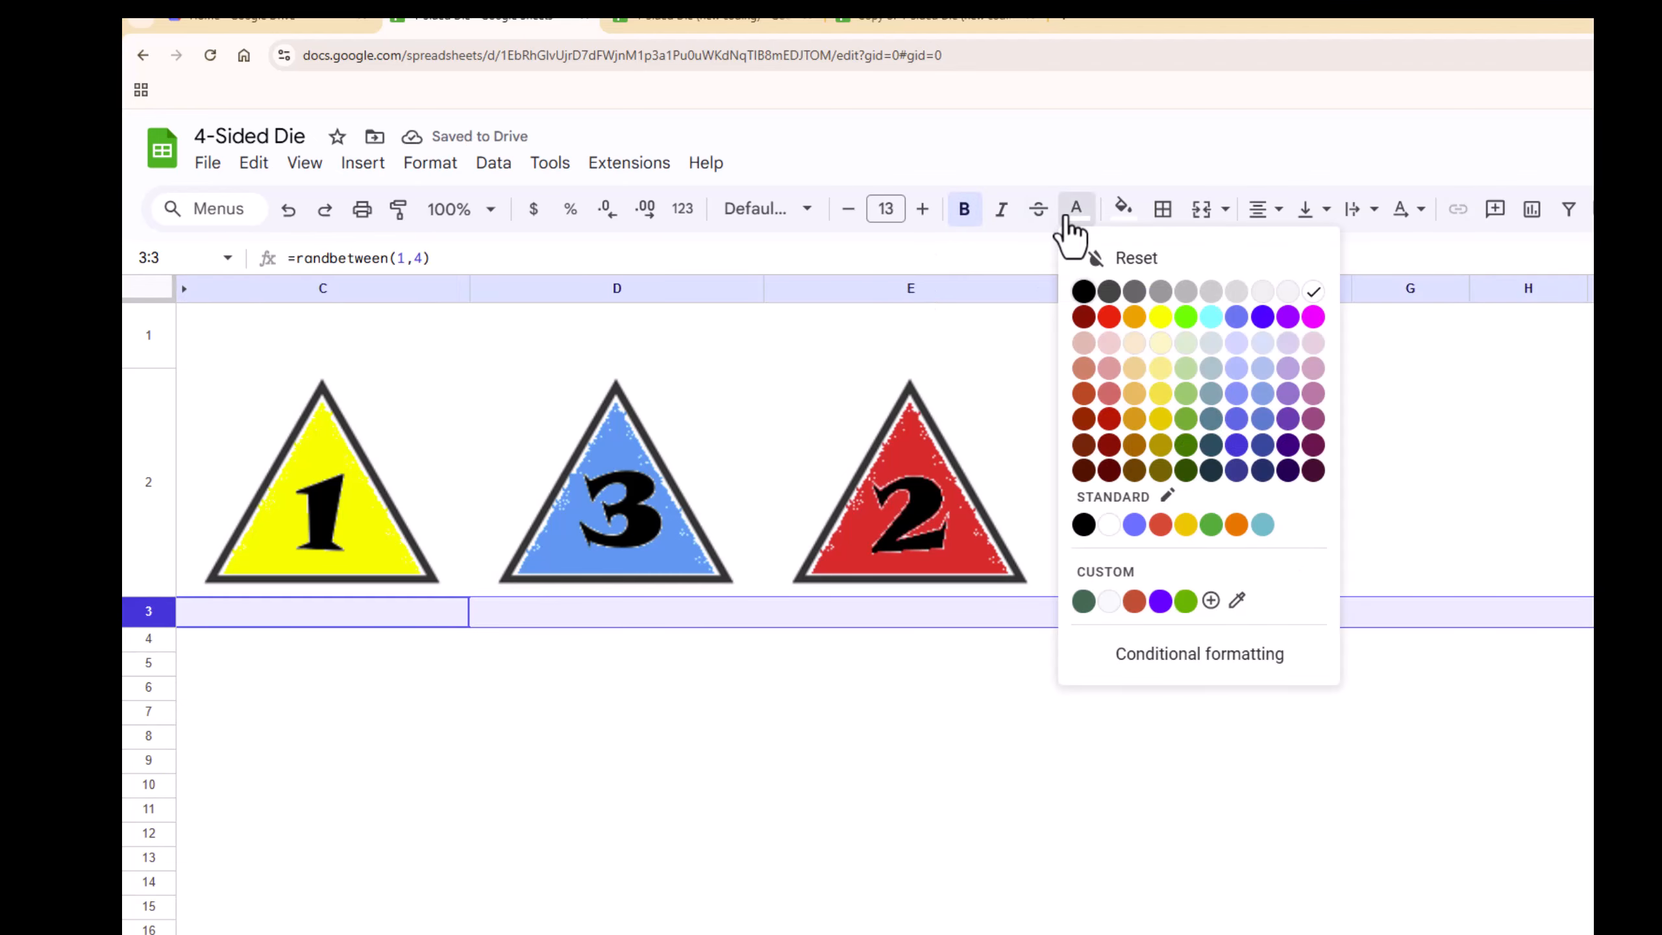
click(1083, 290)
Reroll the dice about 45 times with the row 3 numbers showing, by repeatedly clearing empty cell D5.
click(651, 663)
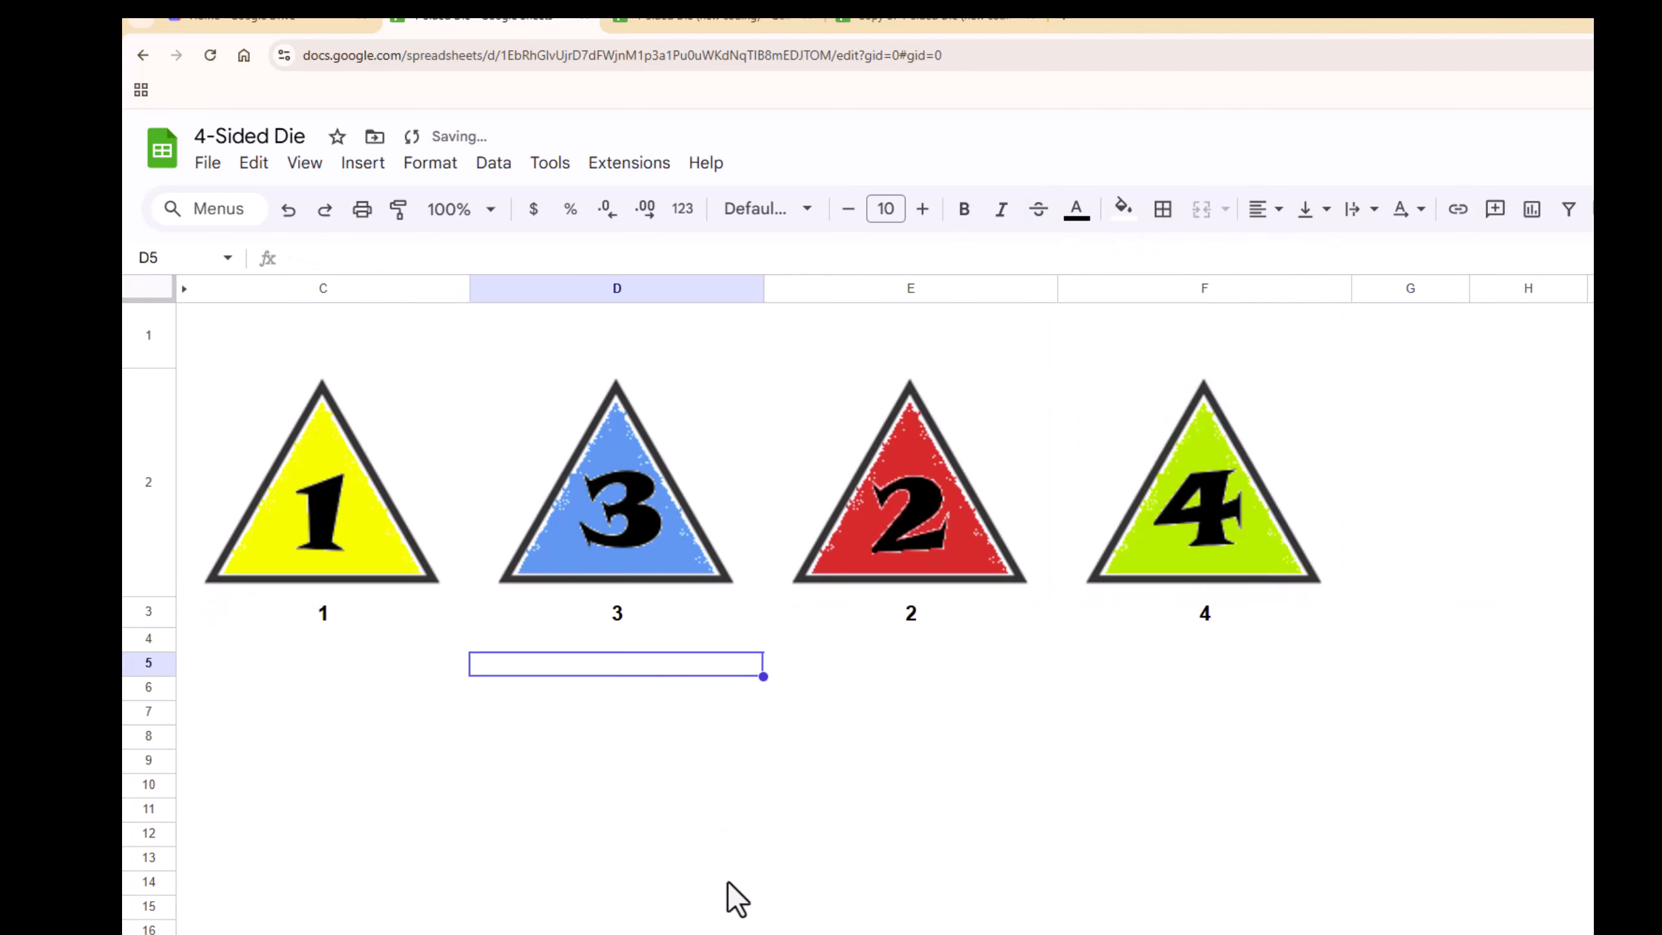
key(Delete)
key(Delete)
key(Delete)
key(Delete)
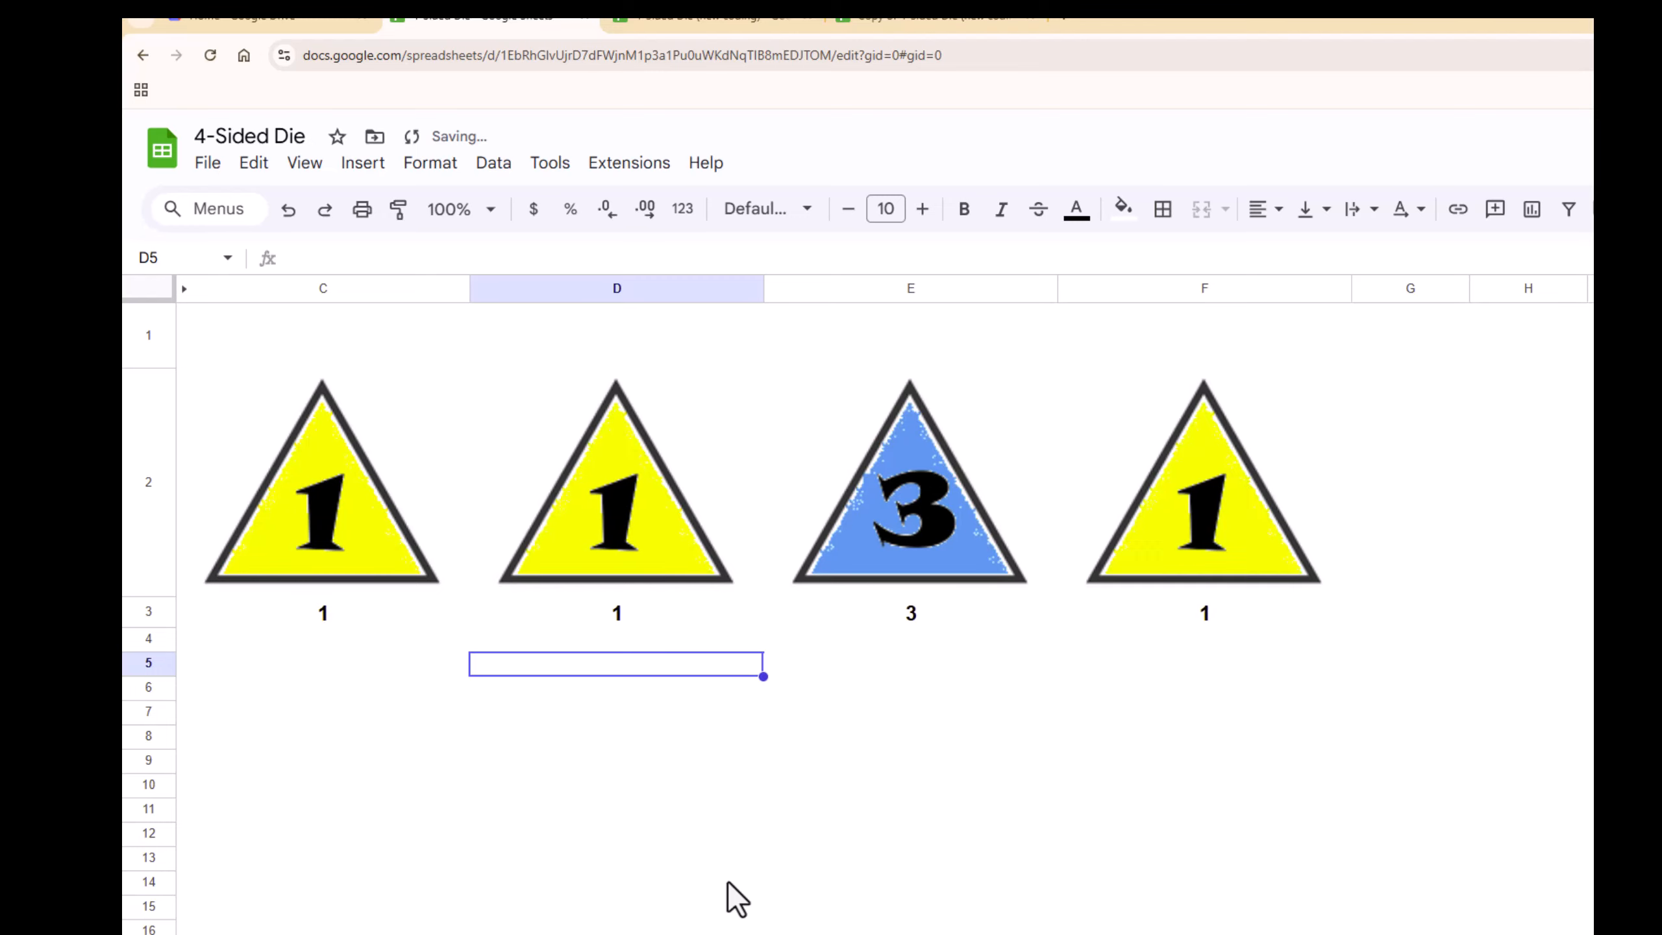
key(Delete)
key(Delete)
key(Delete)
key(Delete)
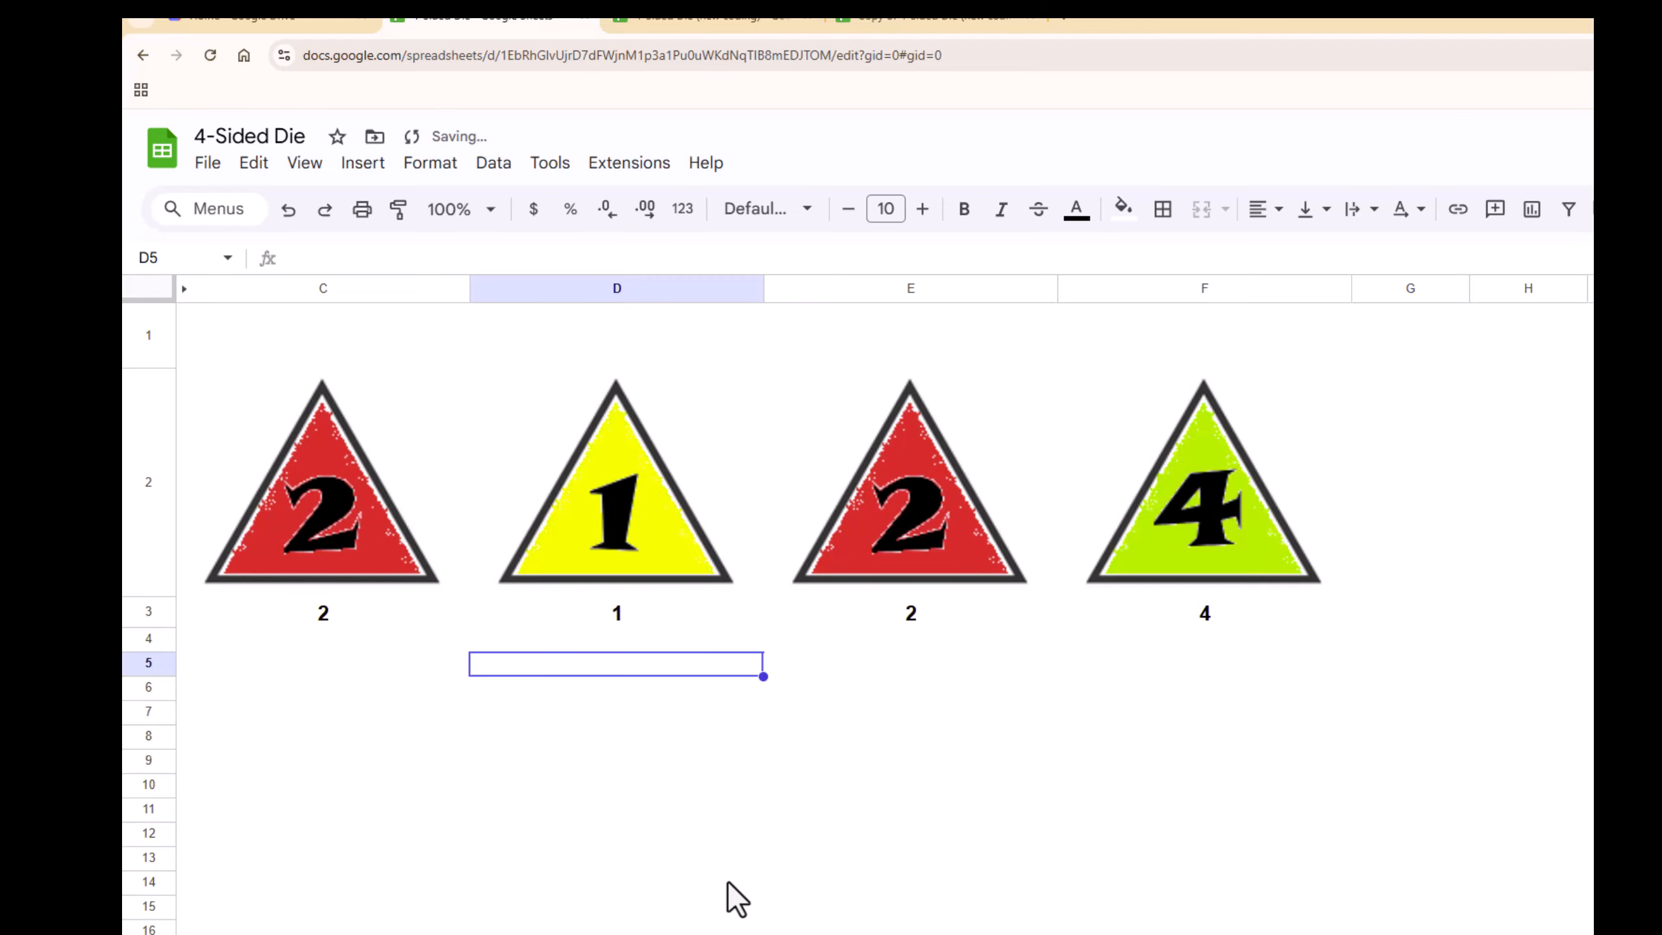
key(Delete)
key(Delete)
key(Delete)
key(Delete)
key(Delete)
key(Delete)
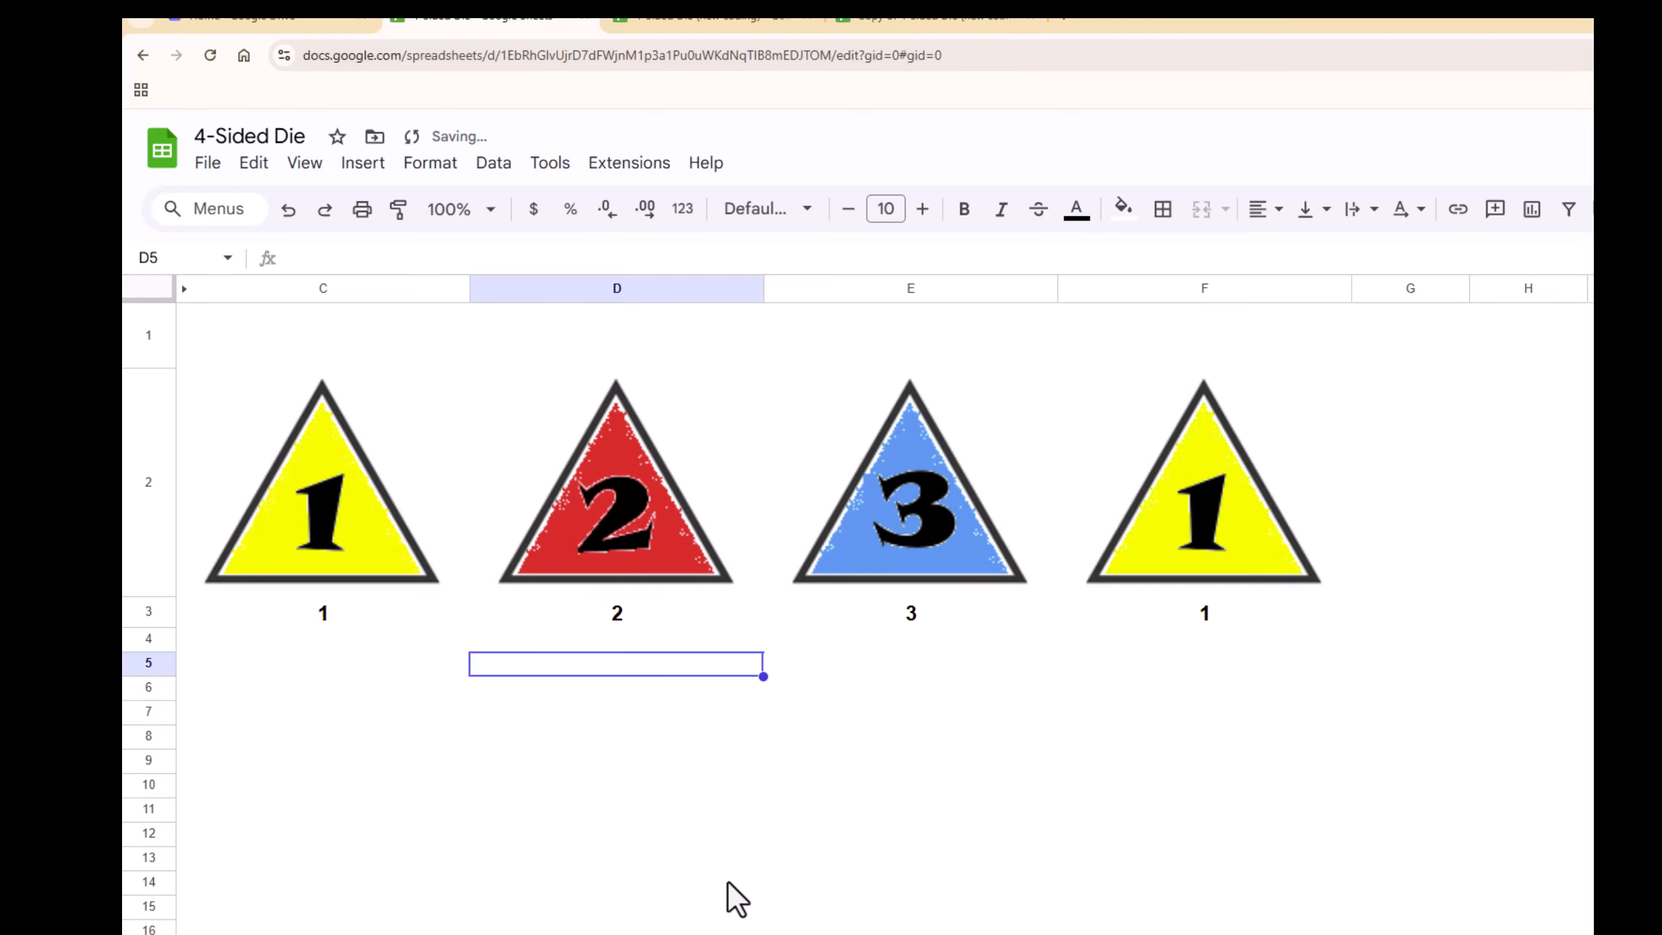
key(Delete)
key(Delete)
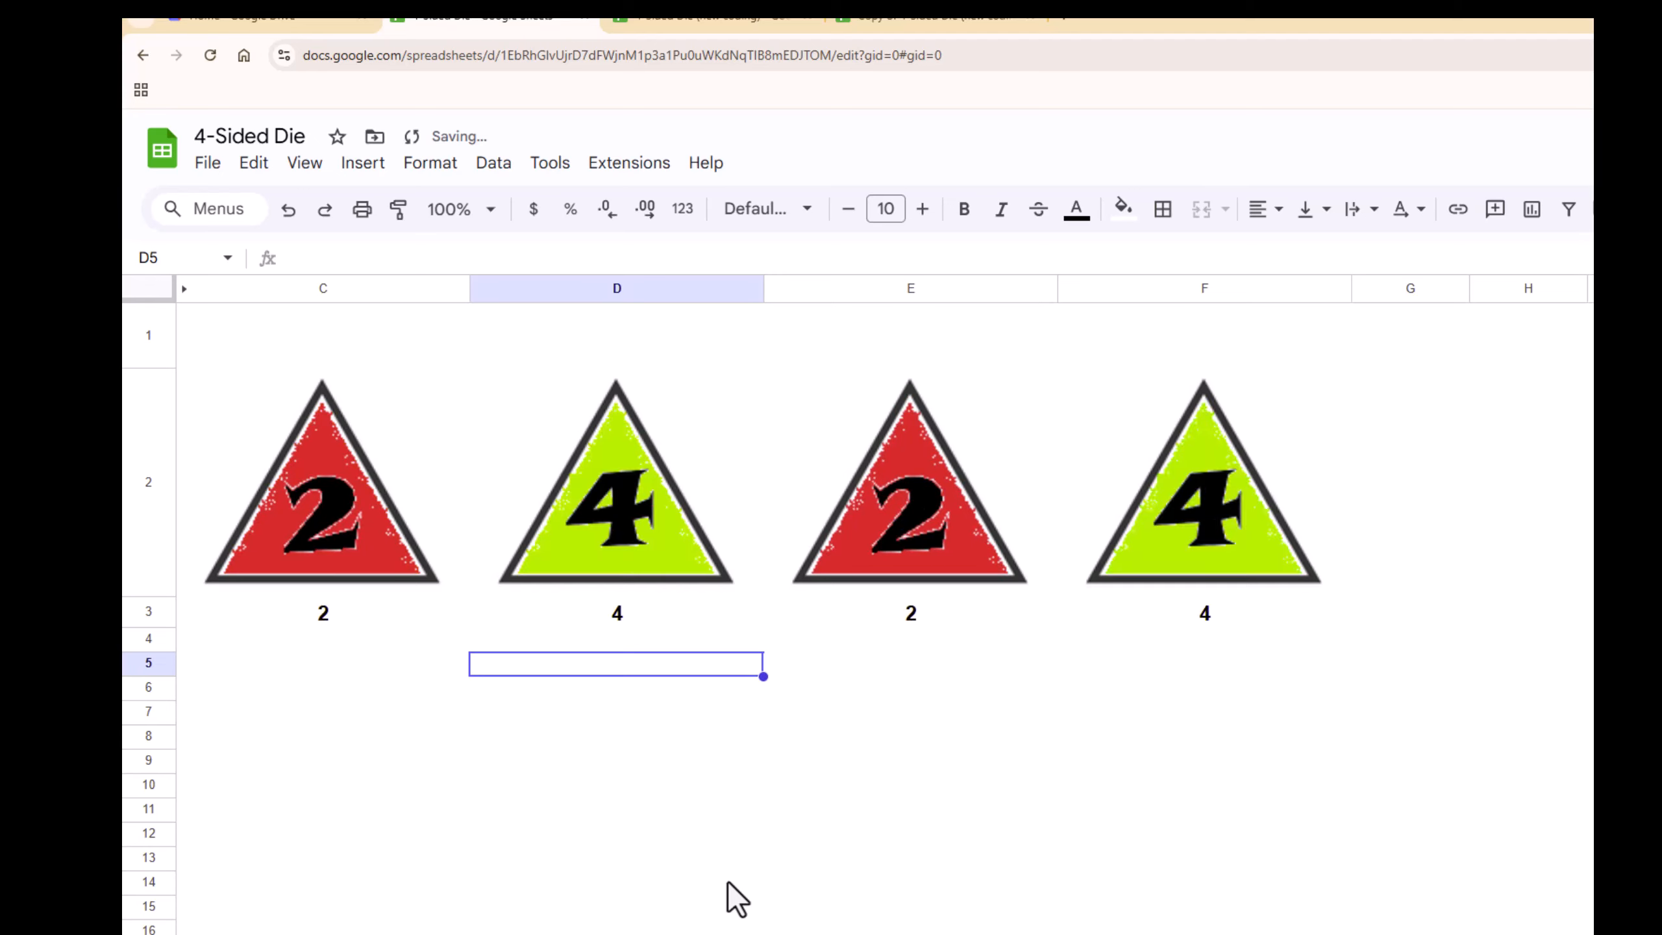
key(Delete)
key(Delete)
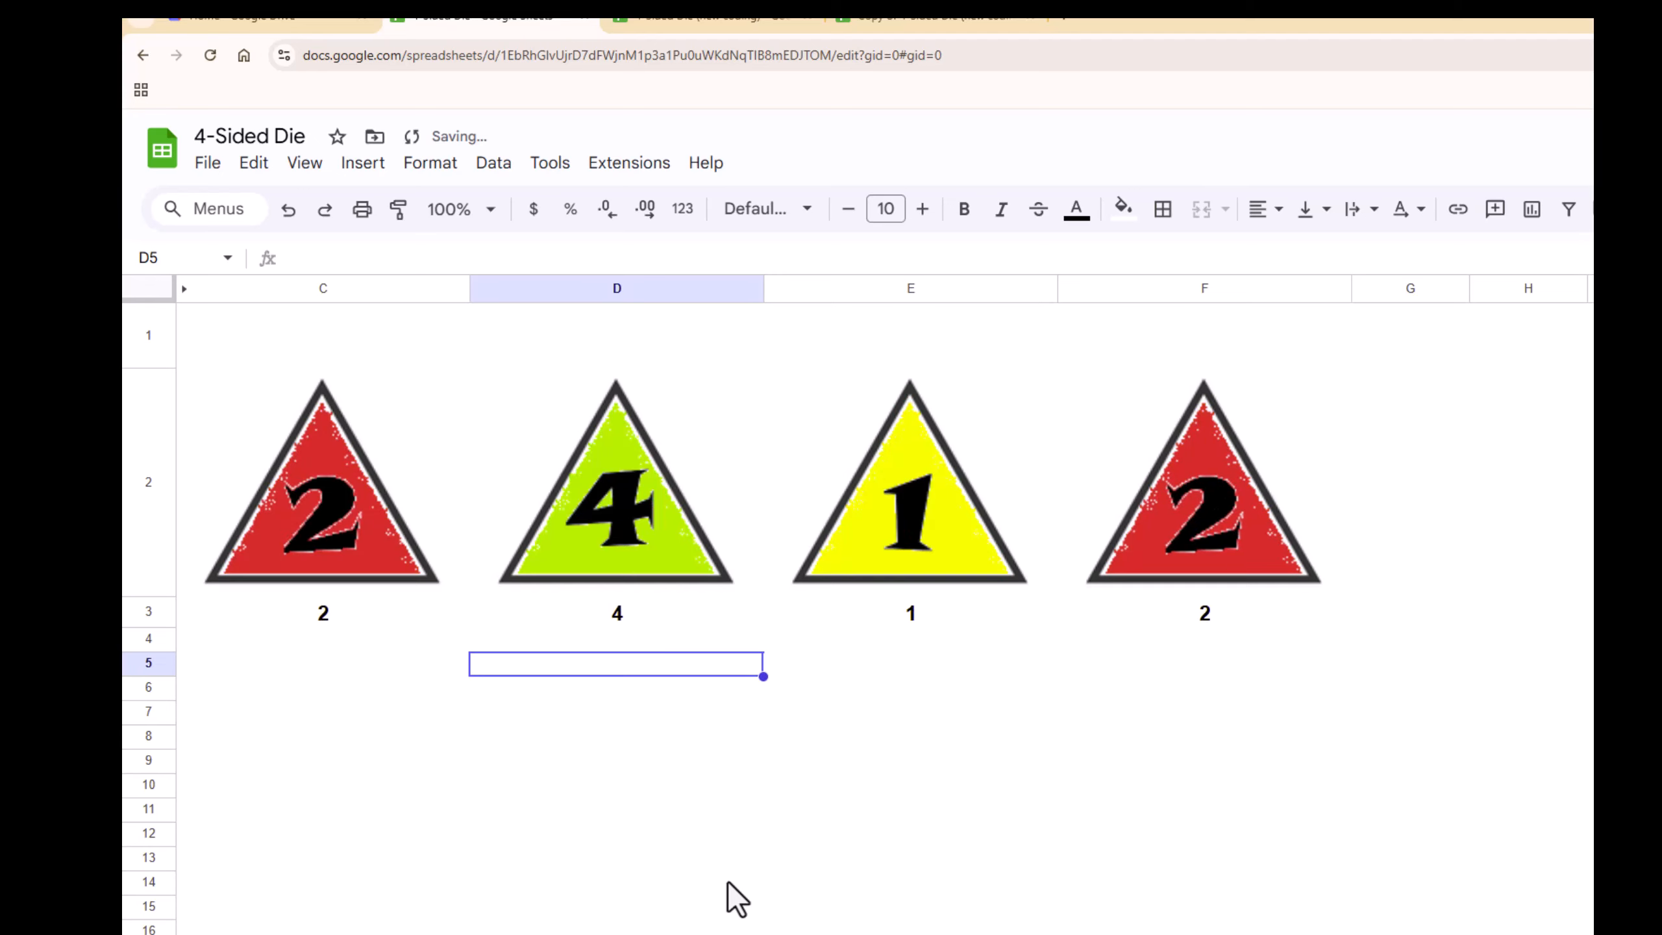
key(Delete)
key(Delete)
key(Delete)
key(Delete)
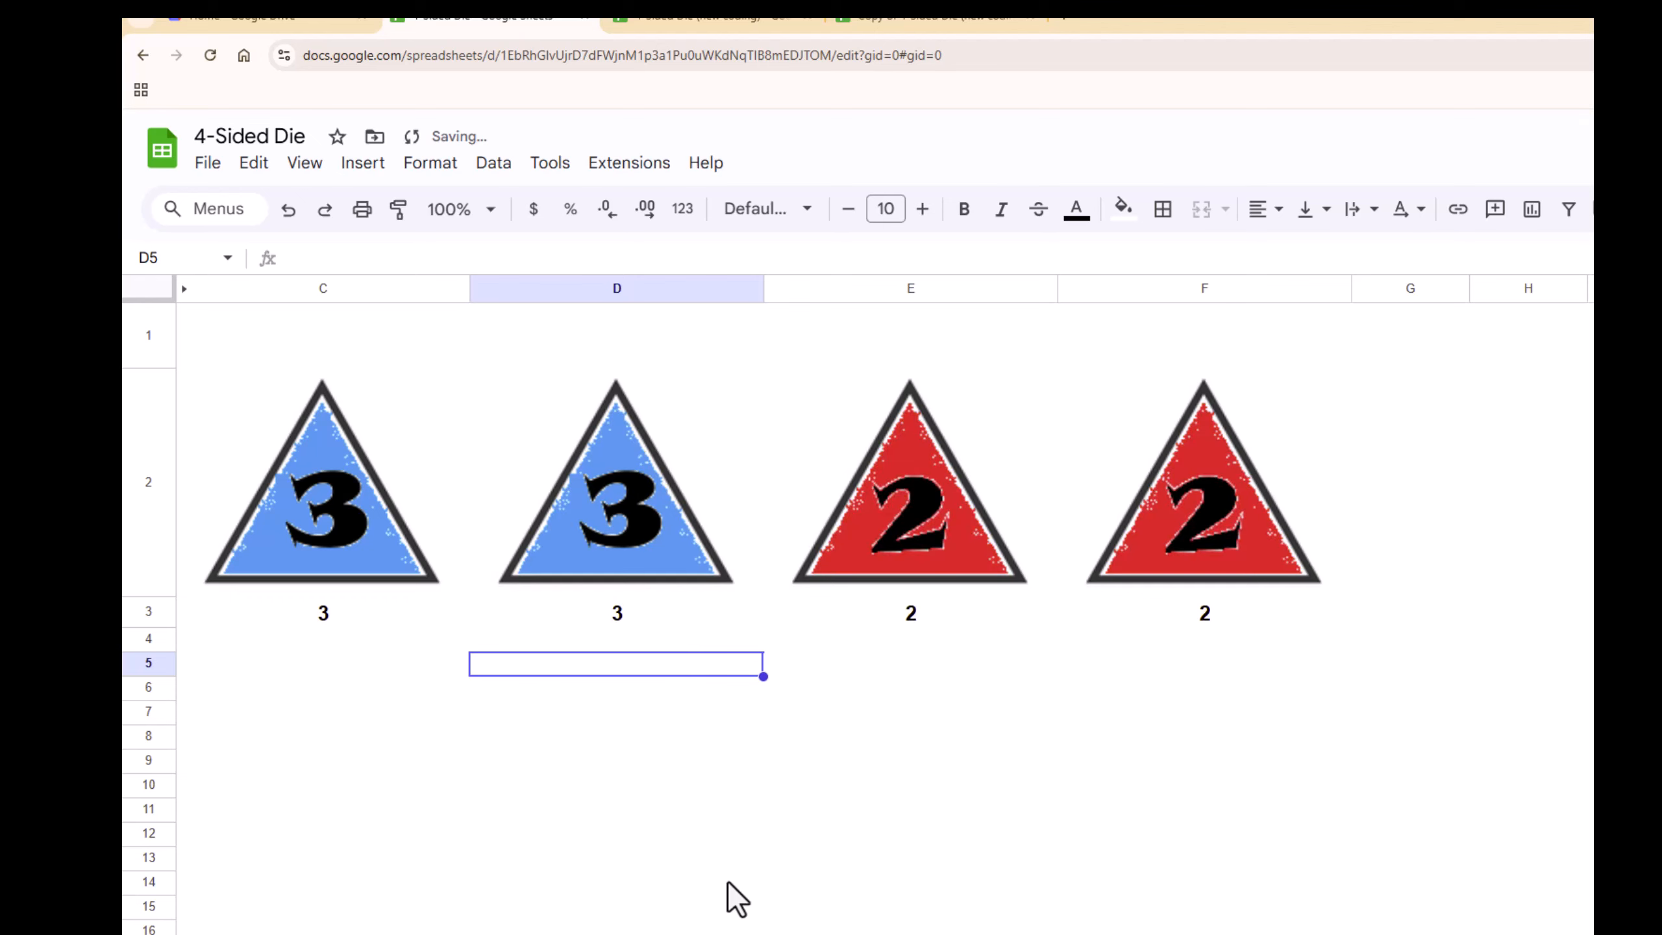
key(Delete)
key(Delete)
key(Delete)
key(Delete)
key(Delete)
key(Delete)
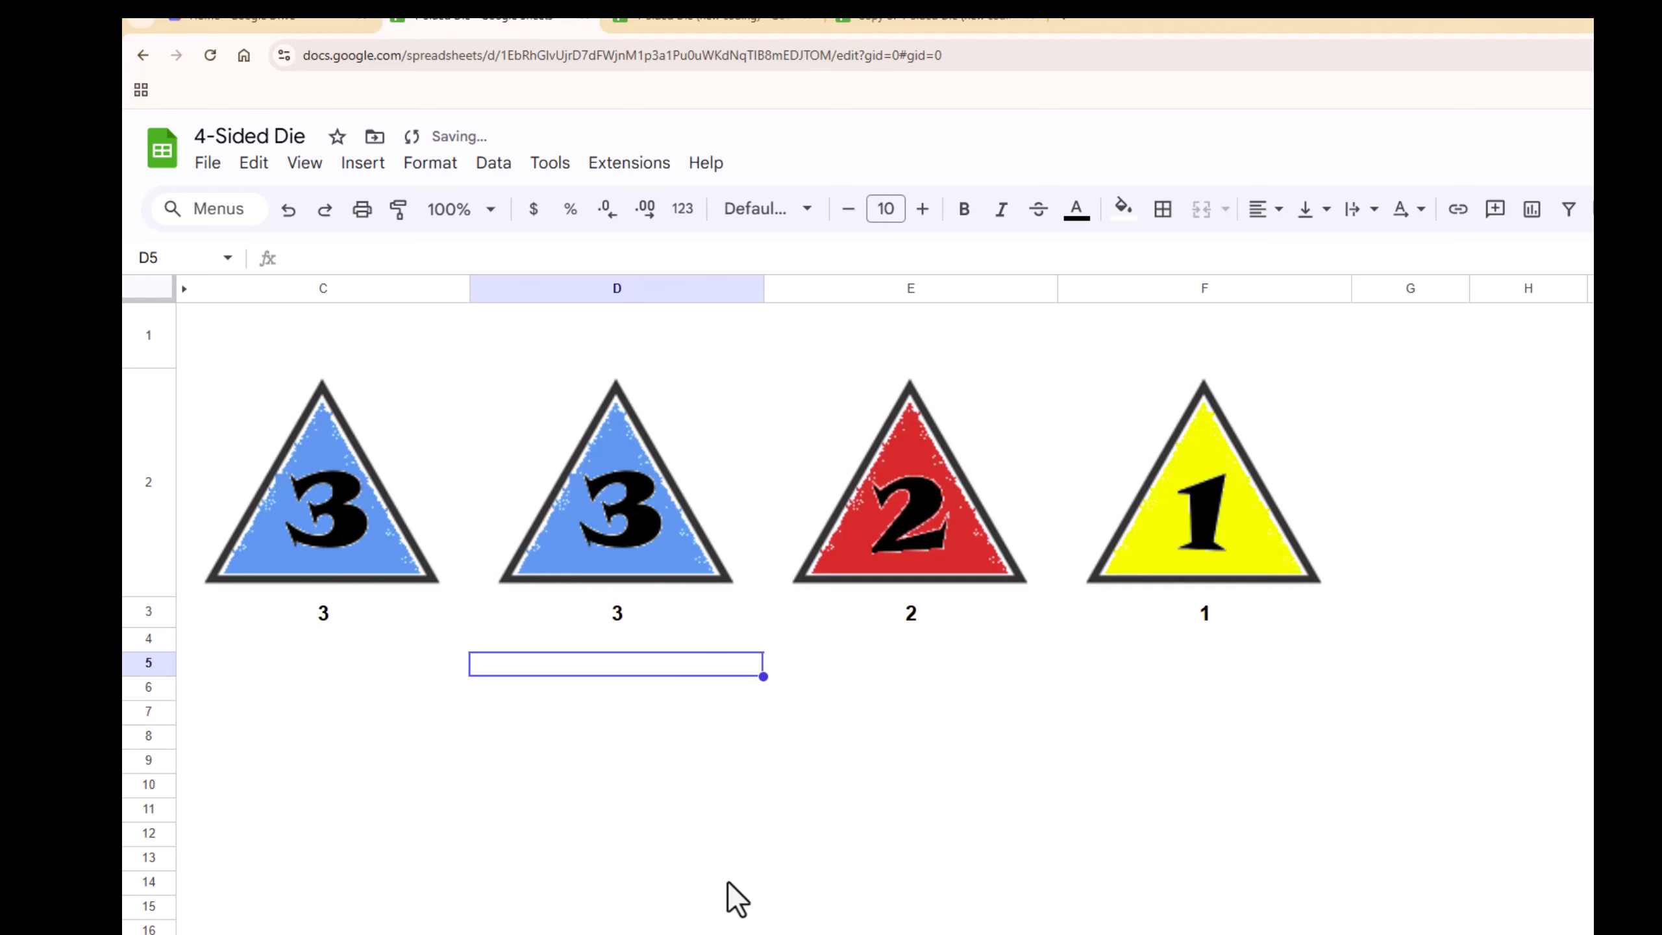
key(Delete)
key(Delete)
key(Delete)
key(Delete)
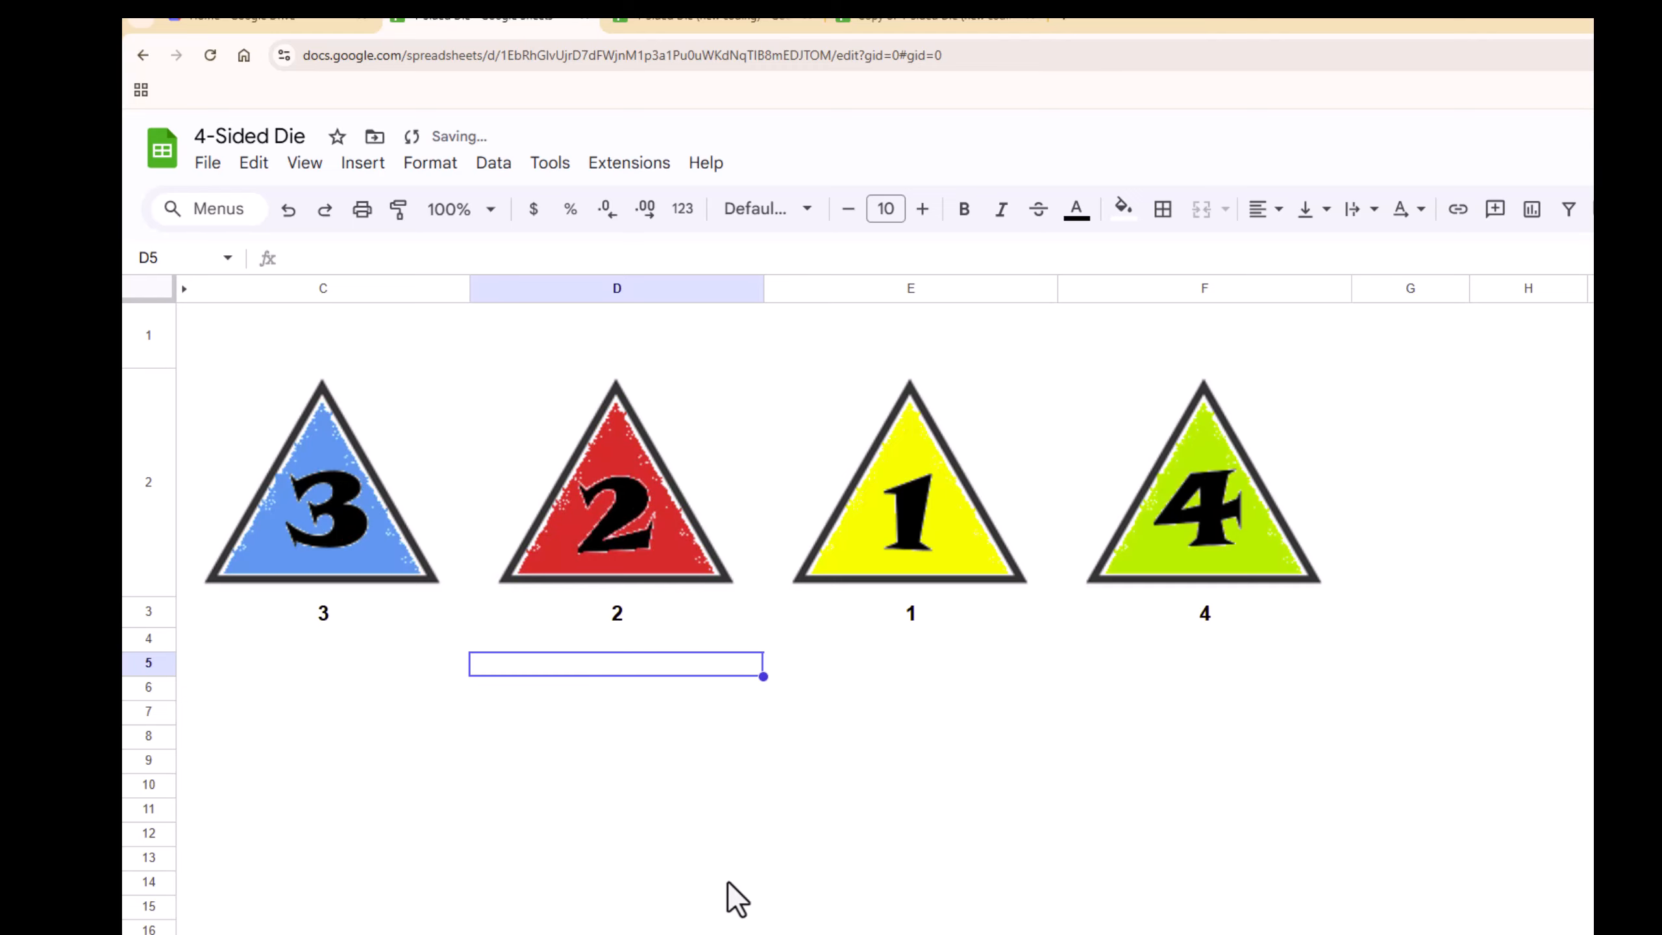
key(Delete)
key(Delete)
key(Delete)
key(Delete)
key(Delete)
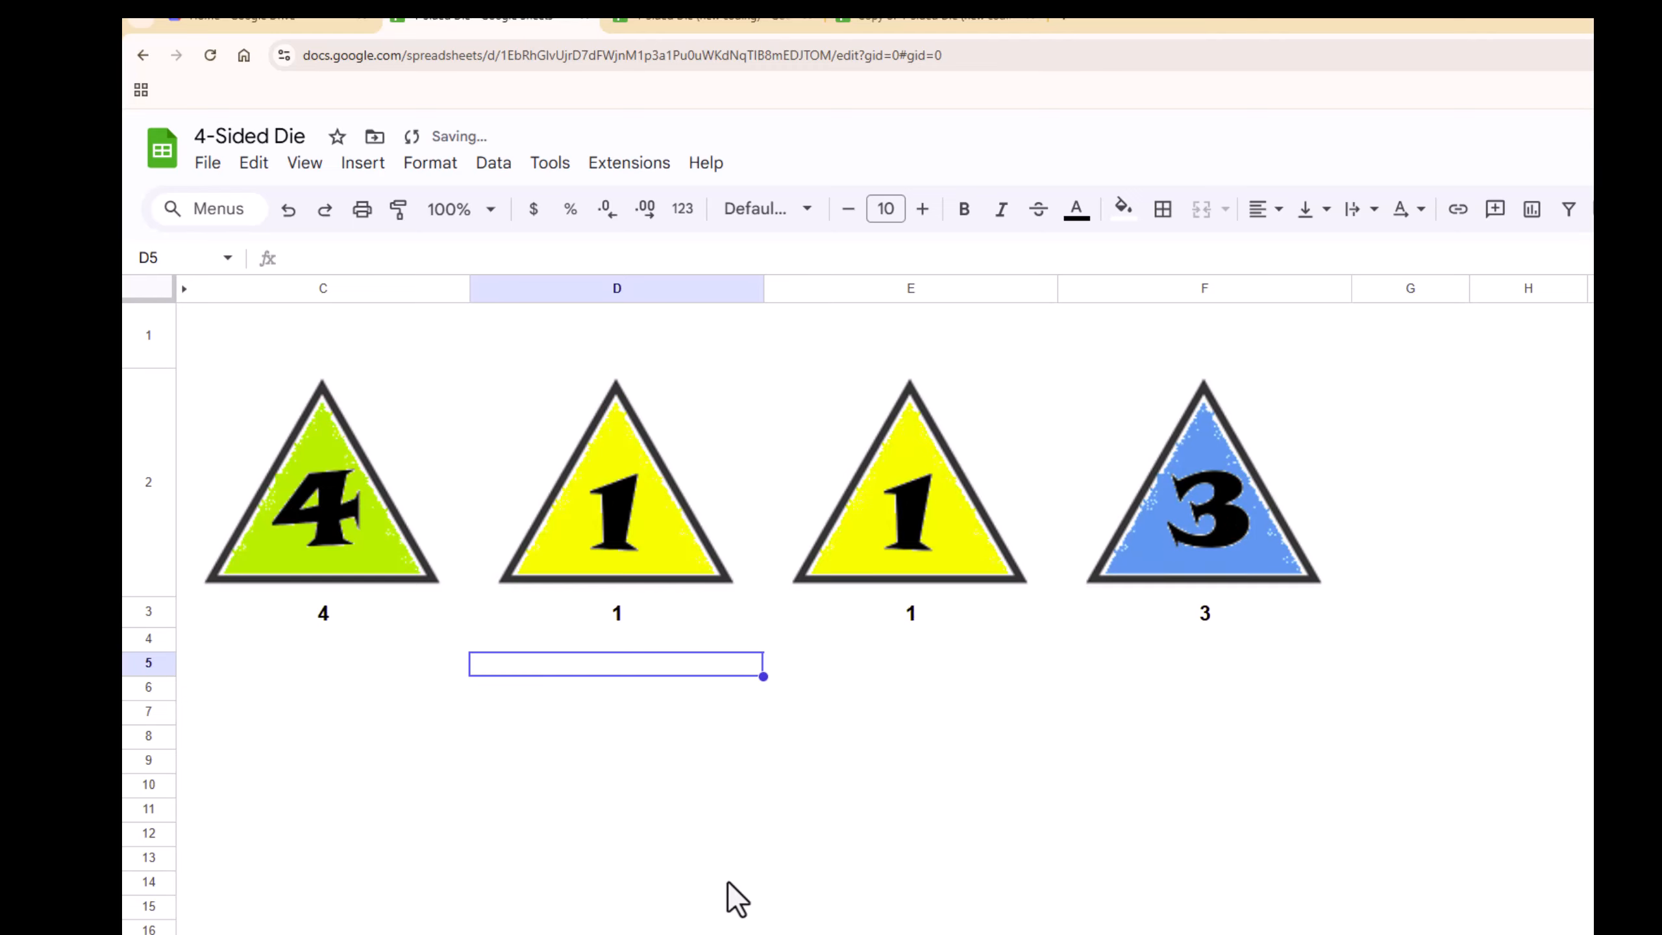
key(Delete)
key(Delete)
key(Delete)
key(Delete)
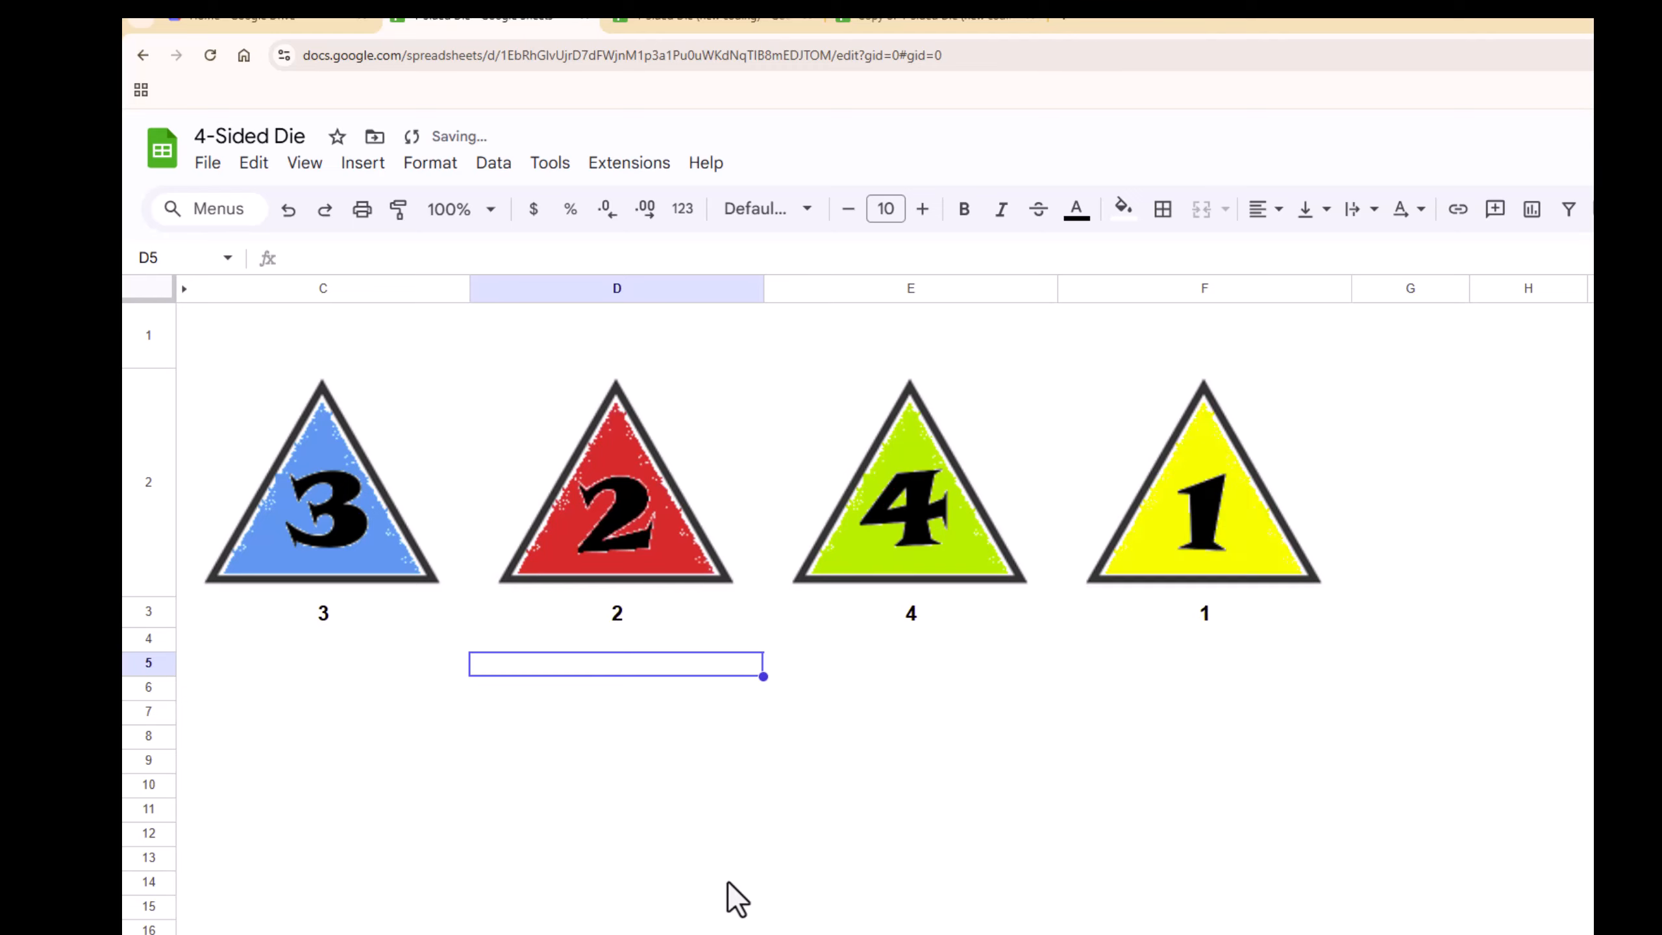
key(Delete)
key(Delete)
key(Delete)
key(Delete)
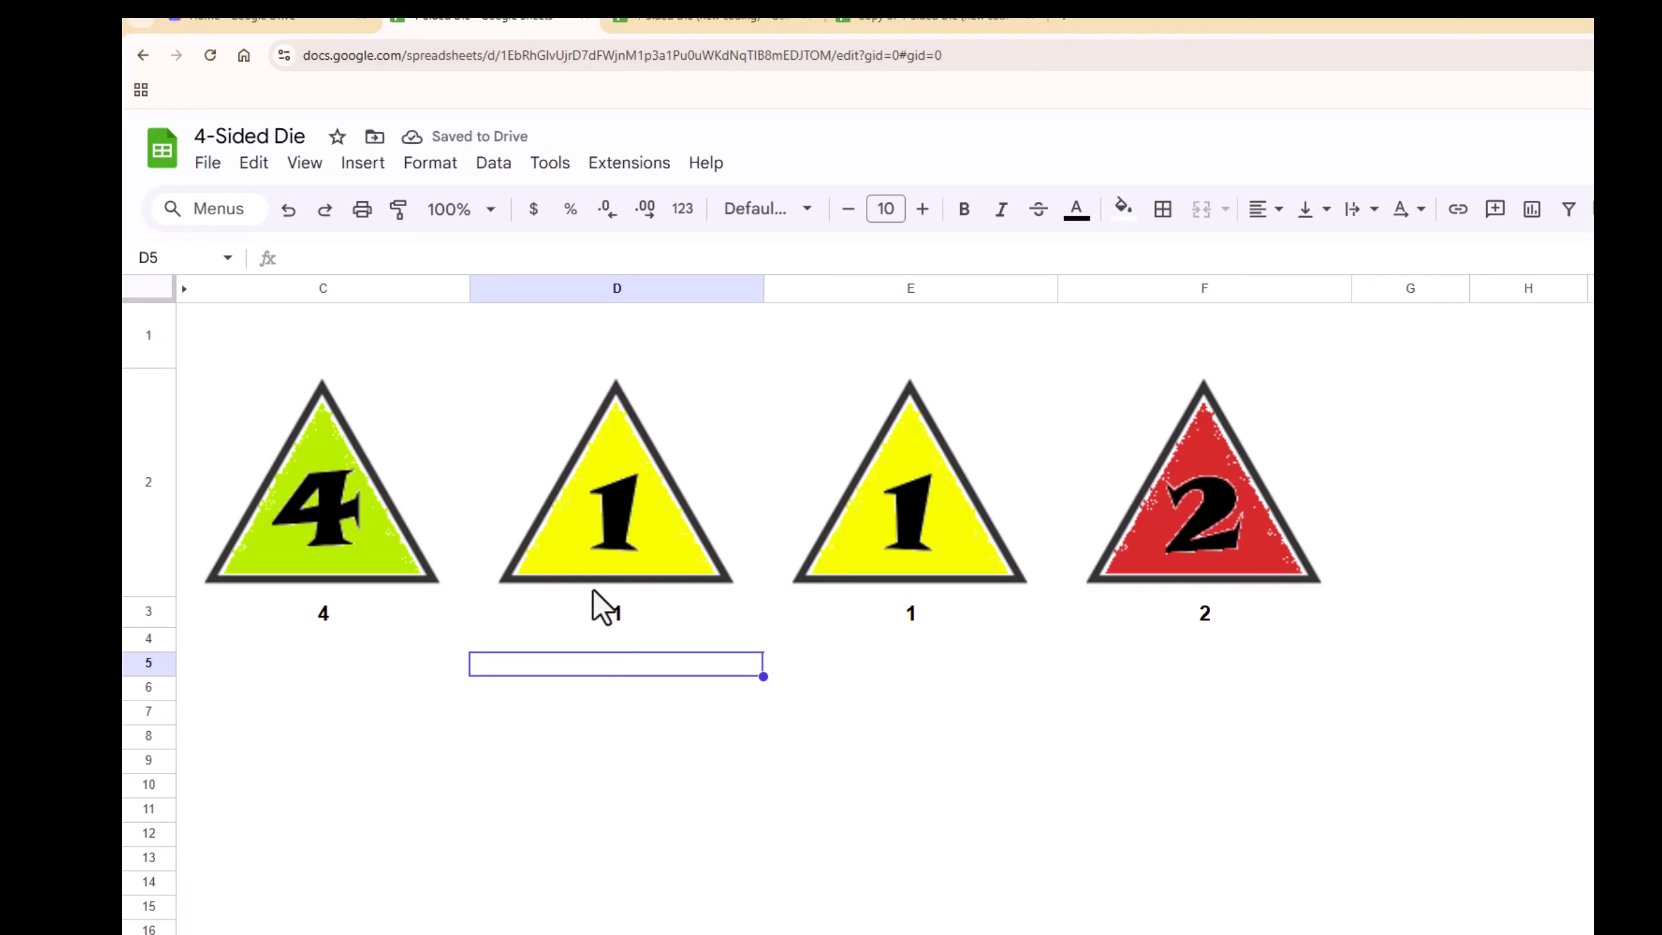
Move the random-number formulas from C3, E3 and F3 to D4, D5 and D6, stacking them beneath D3.
click(323, 621)
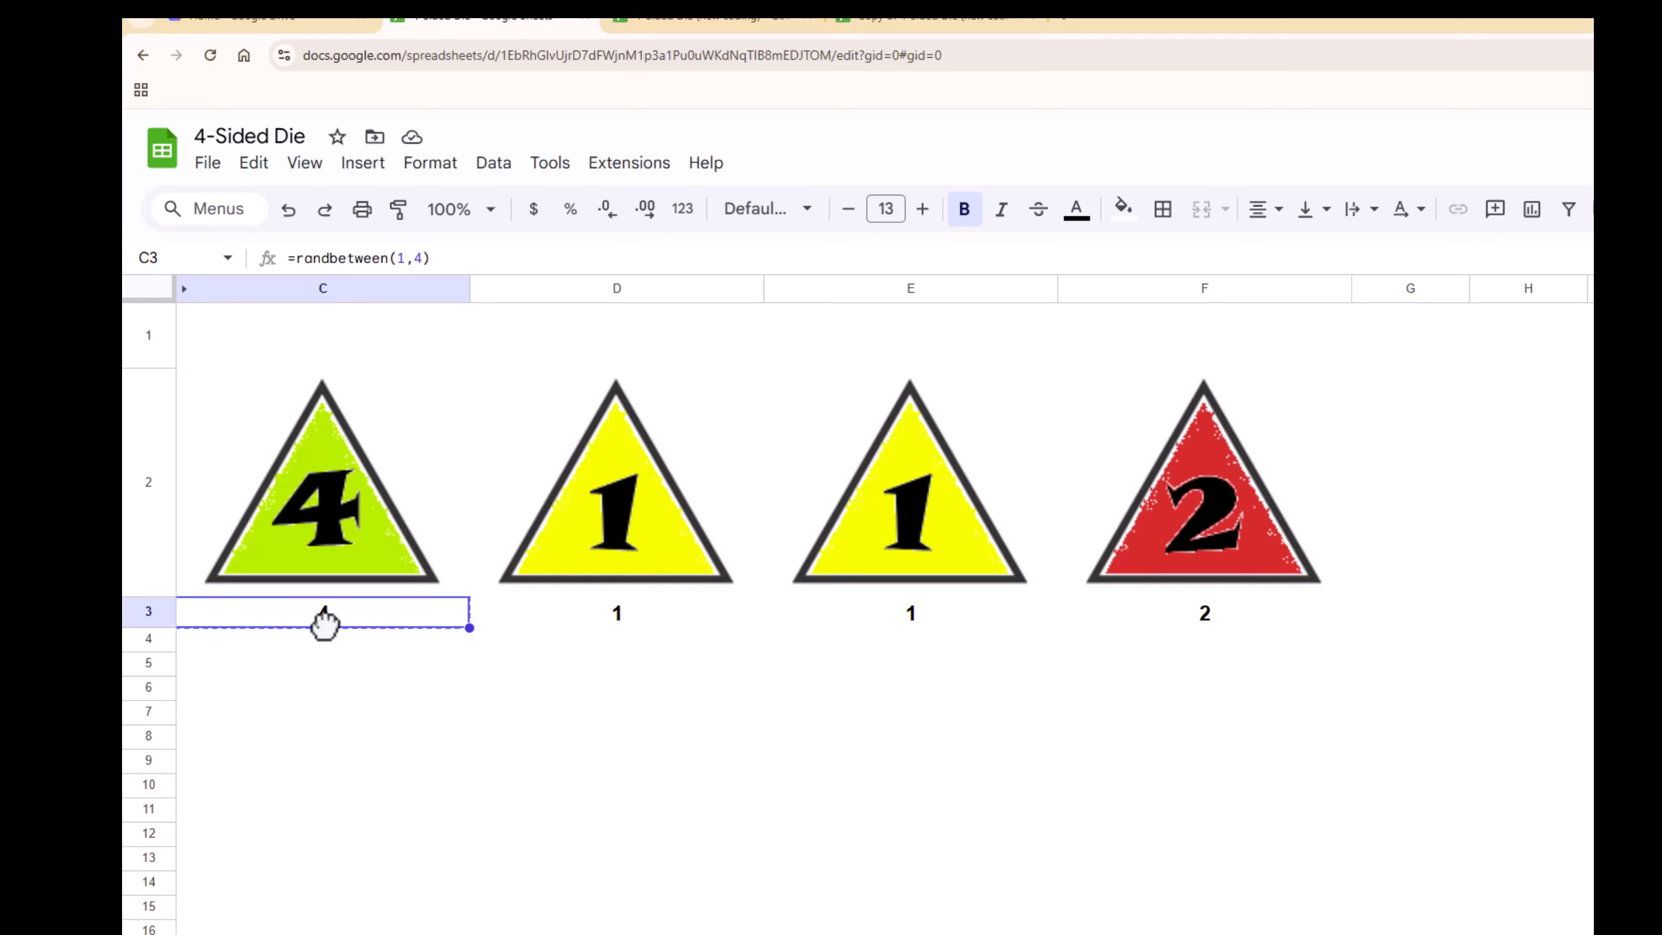
drag(326, 624, 656, 654)
click(905, 620)
drag(906, 616, 668, 677)
click(1200, 612)
drag(1187, 631, 741, 714)
Reroll the four dice about 23 times by repeatedly clearing empty cell D10.
click(687, 807)
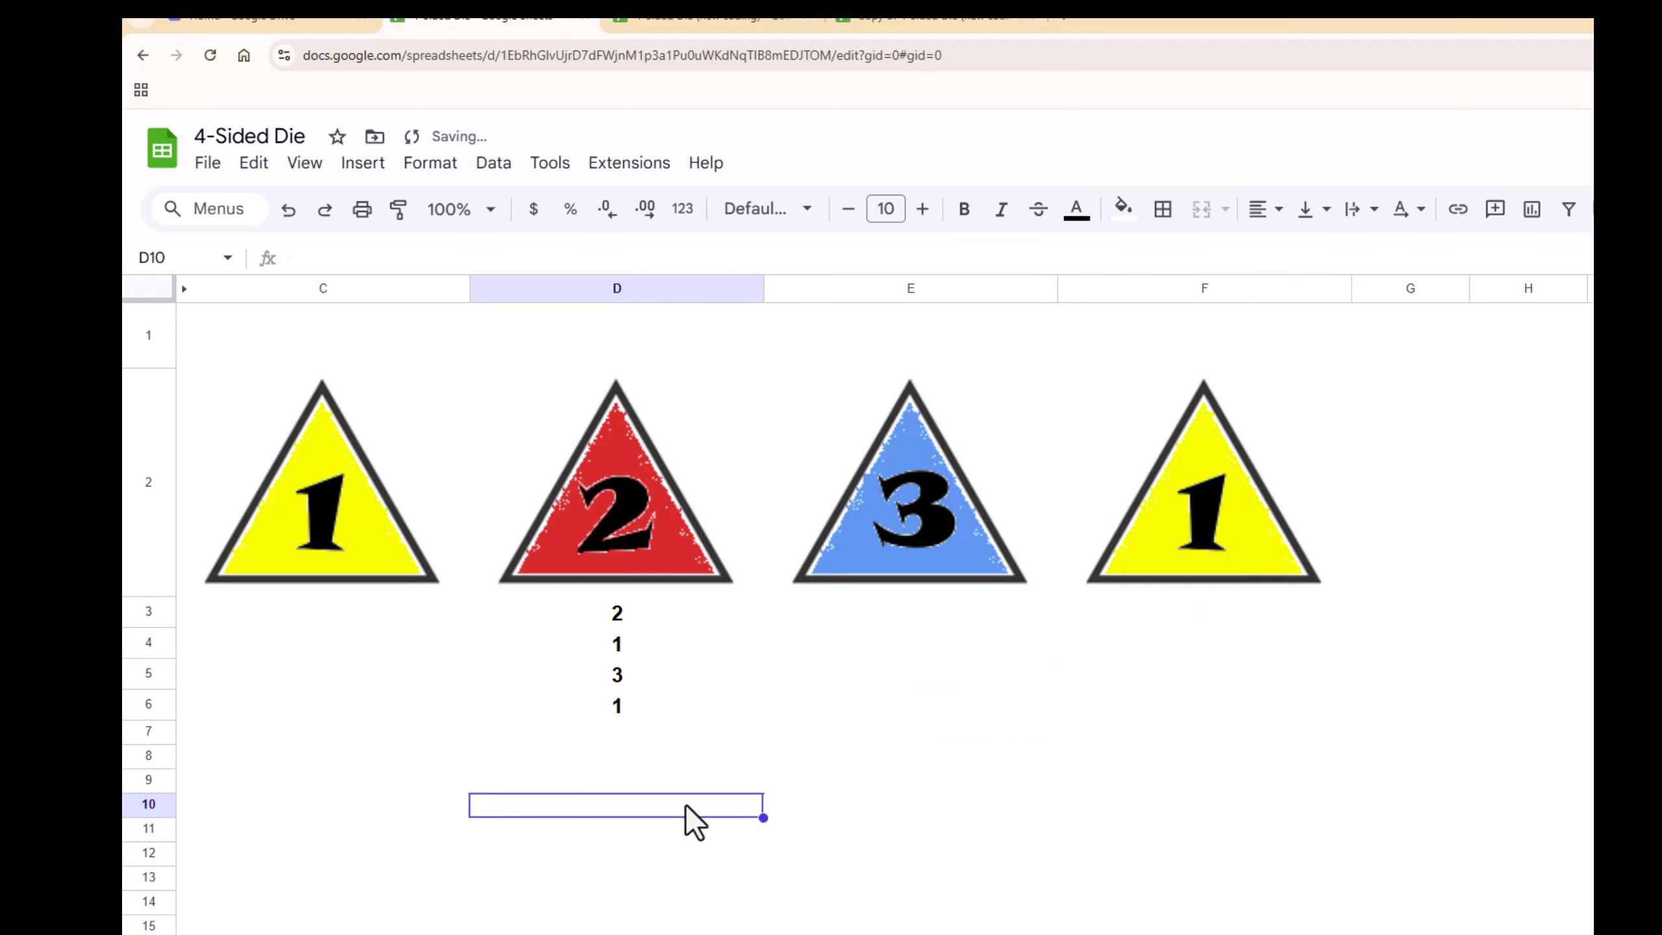
key(Delete)
key(Delete)
key(Delete)
key(Delete)
key(Delete)
key(Delete)
key(Delete)
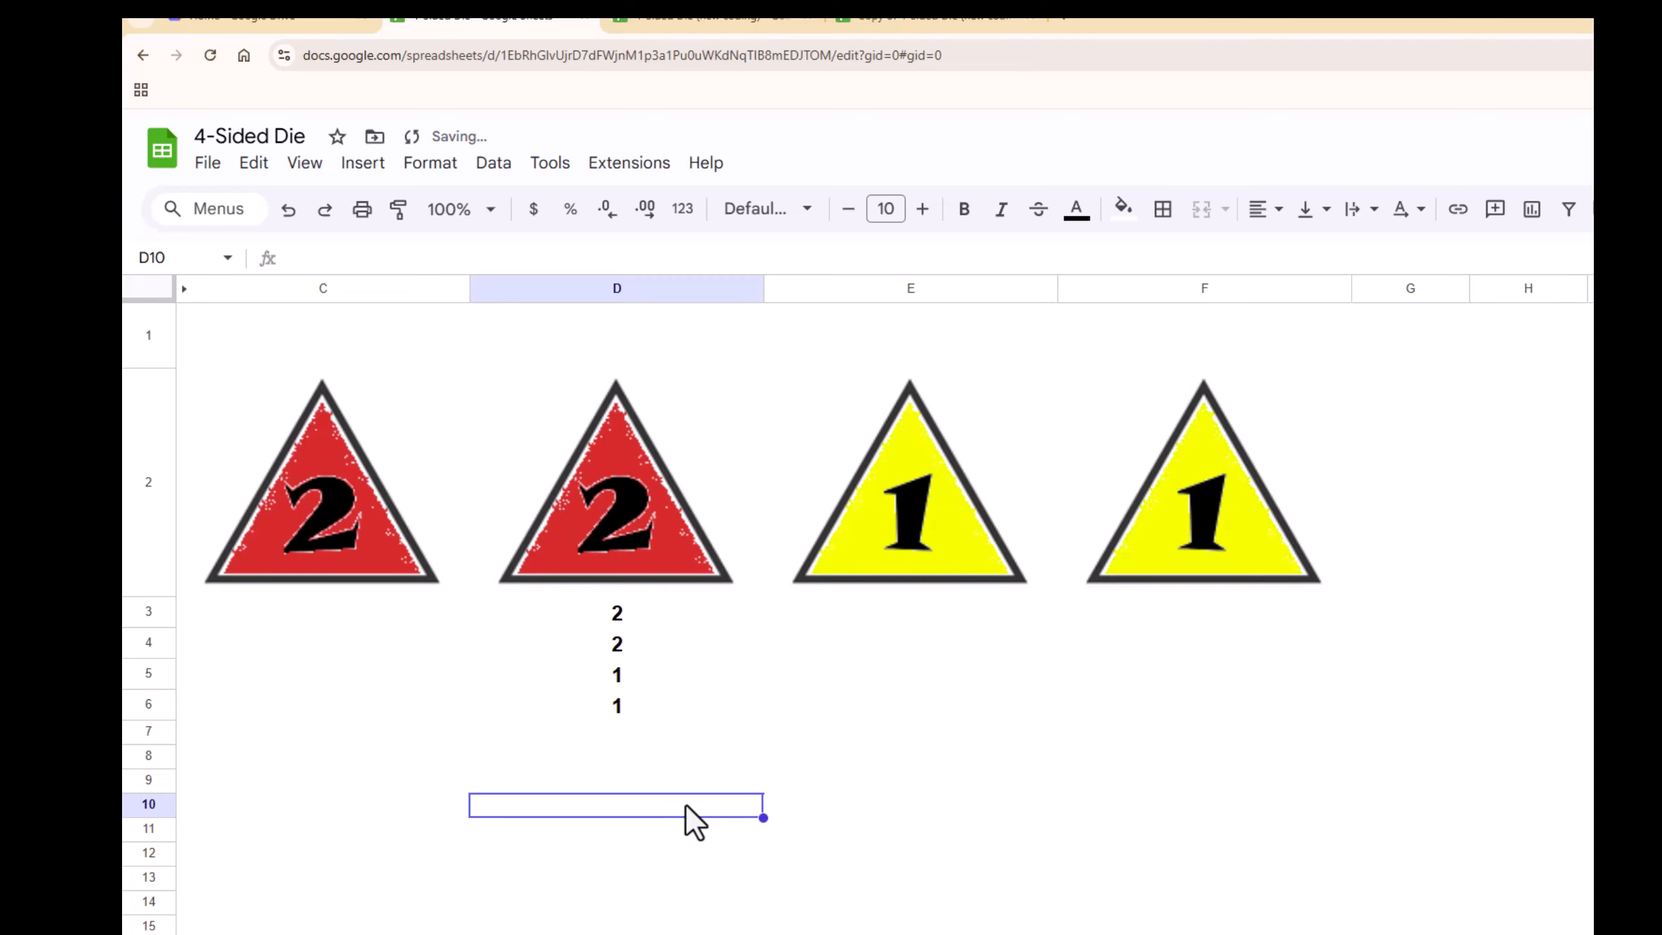
key(Delete)
key(Delete)
key(Delete)
key(Delete)
key(Delete)
key(Delete)
key(Delete)
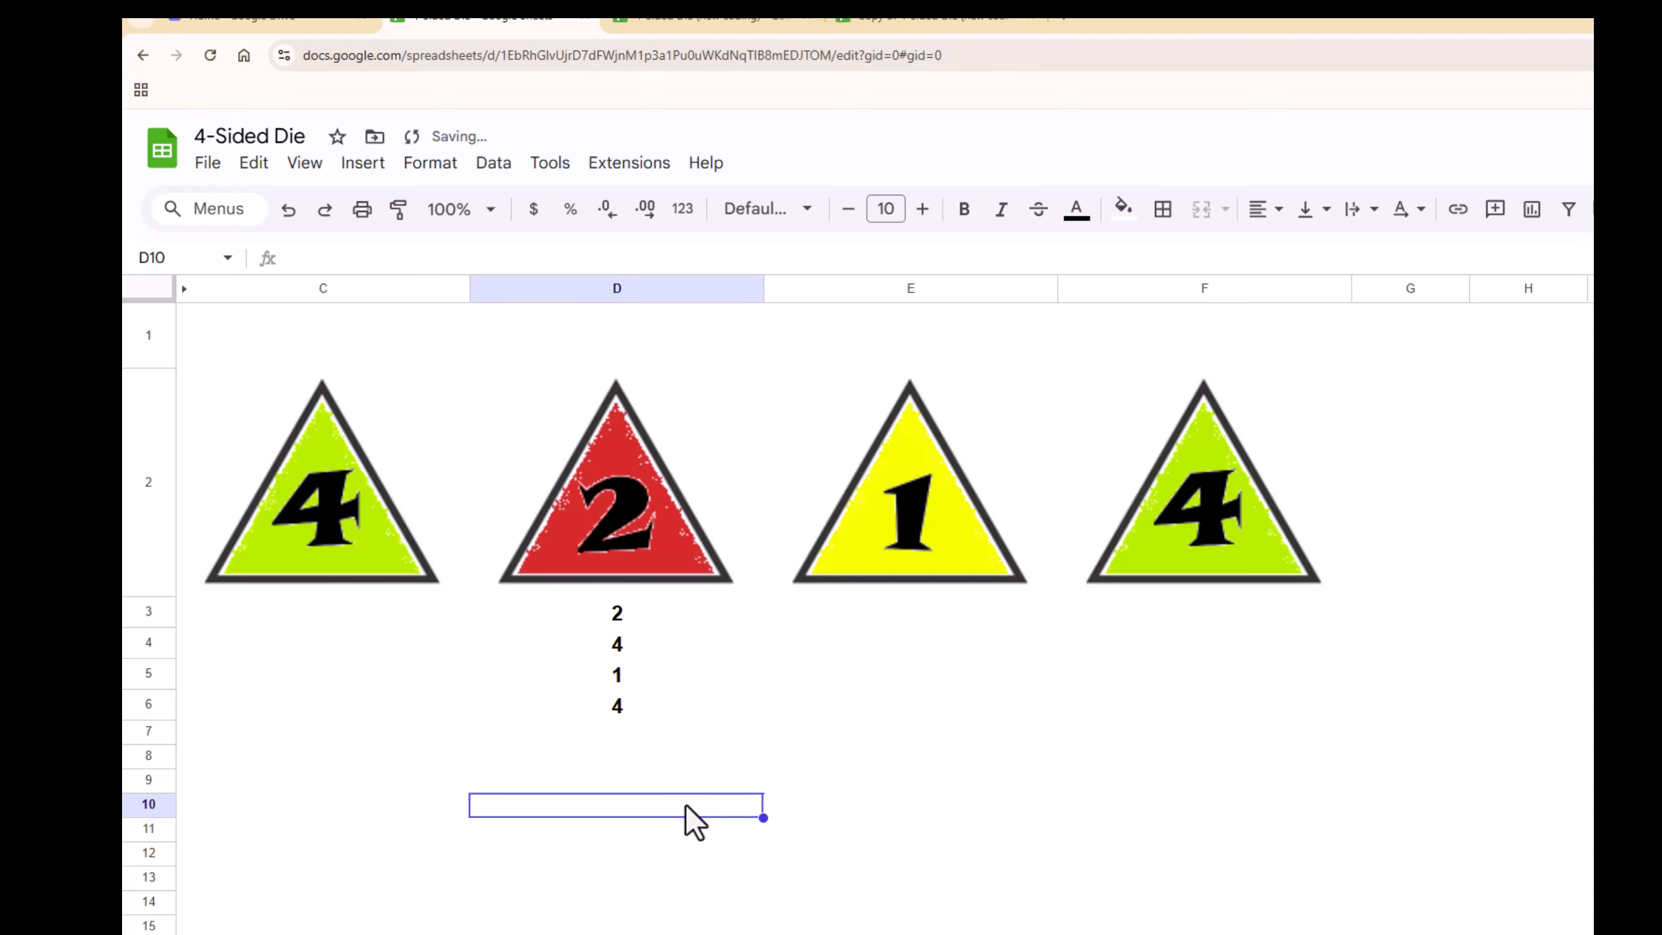
key(Delete)
key(Delete)
key(Delete)
key(Delete)
key(Delete)
key(Delete)
key(Delete)
key(Delete)
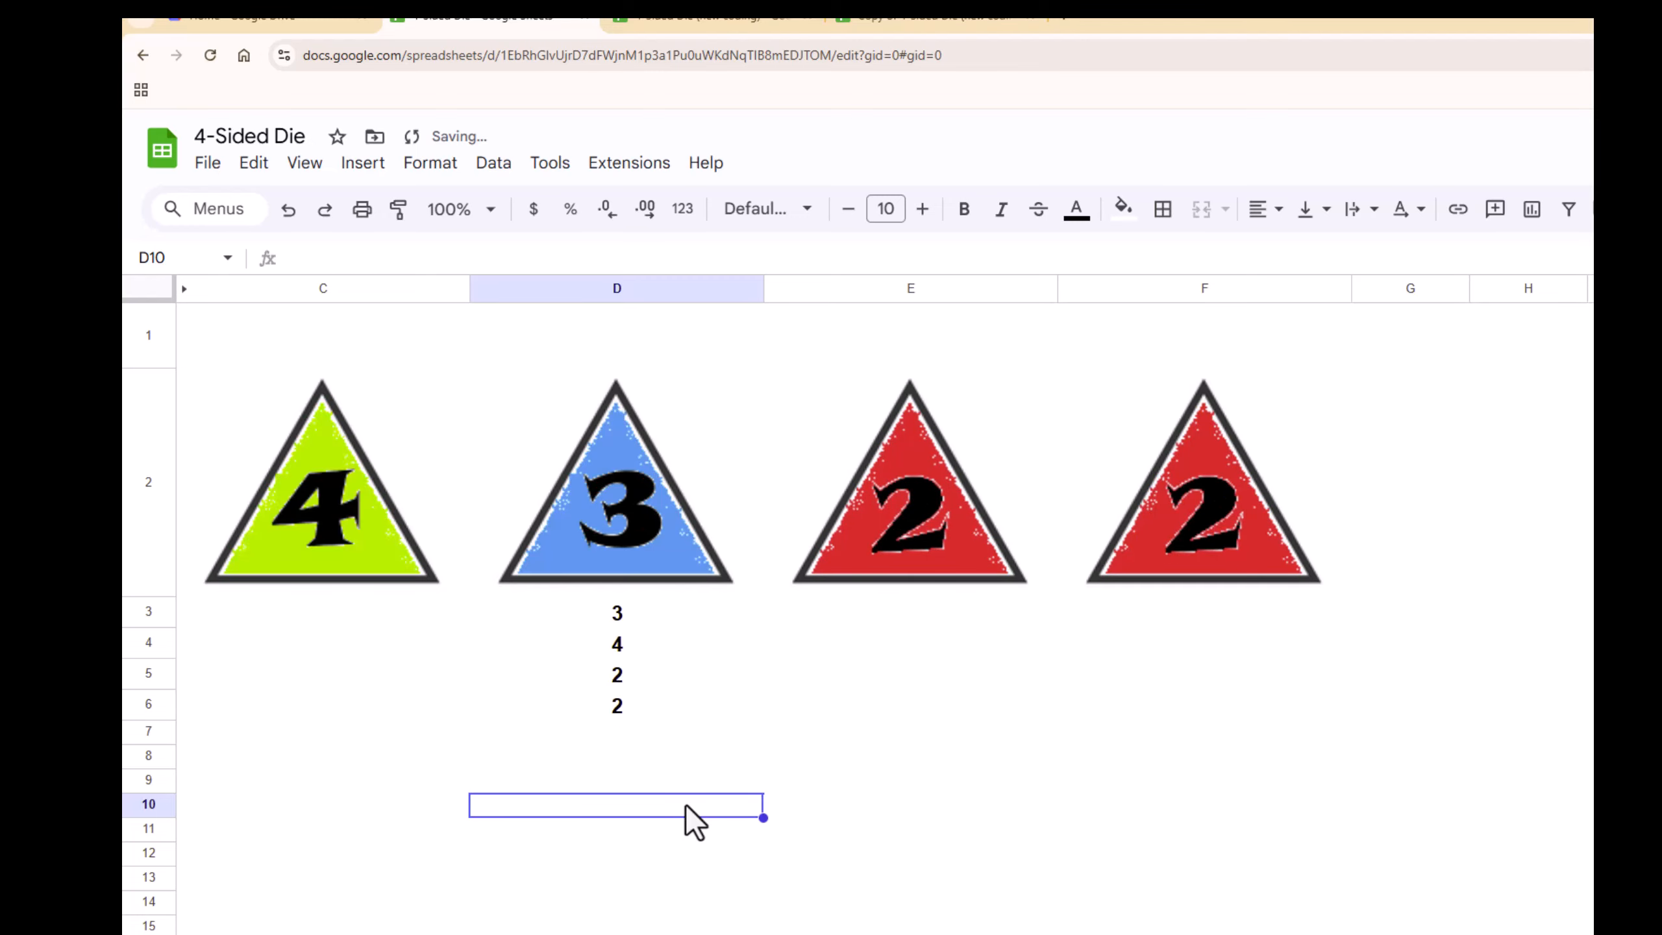
key(Delete)
Inspect the lookup formulas in C2 and D2 and the random-number formula in D3.
click(356, 541)
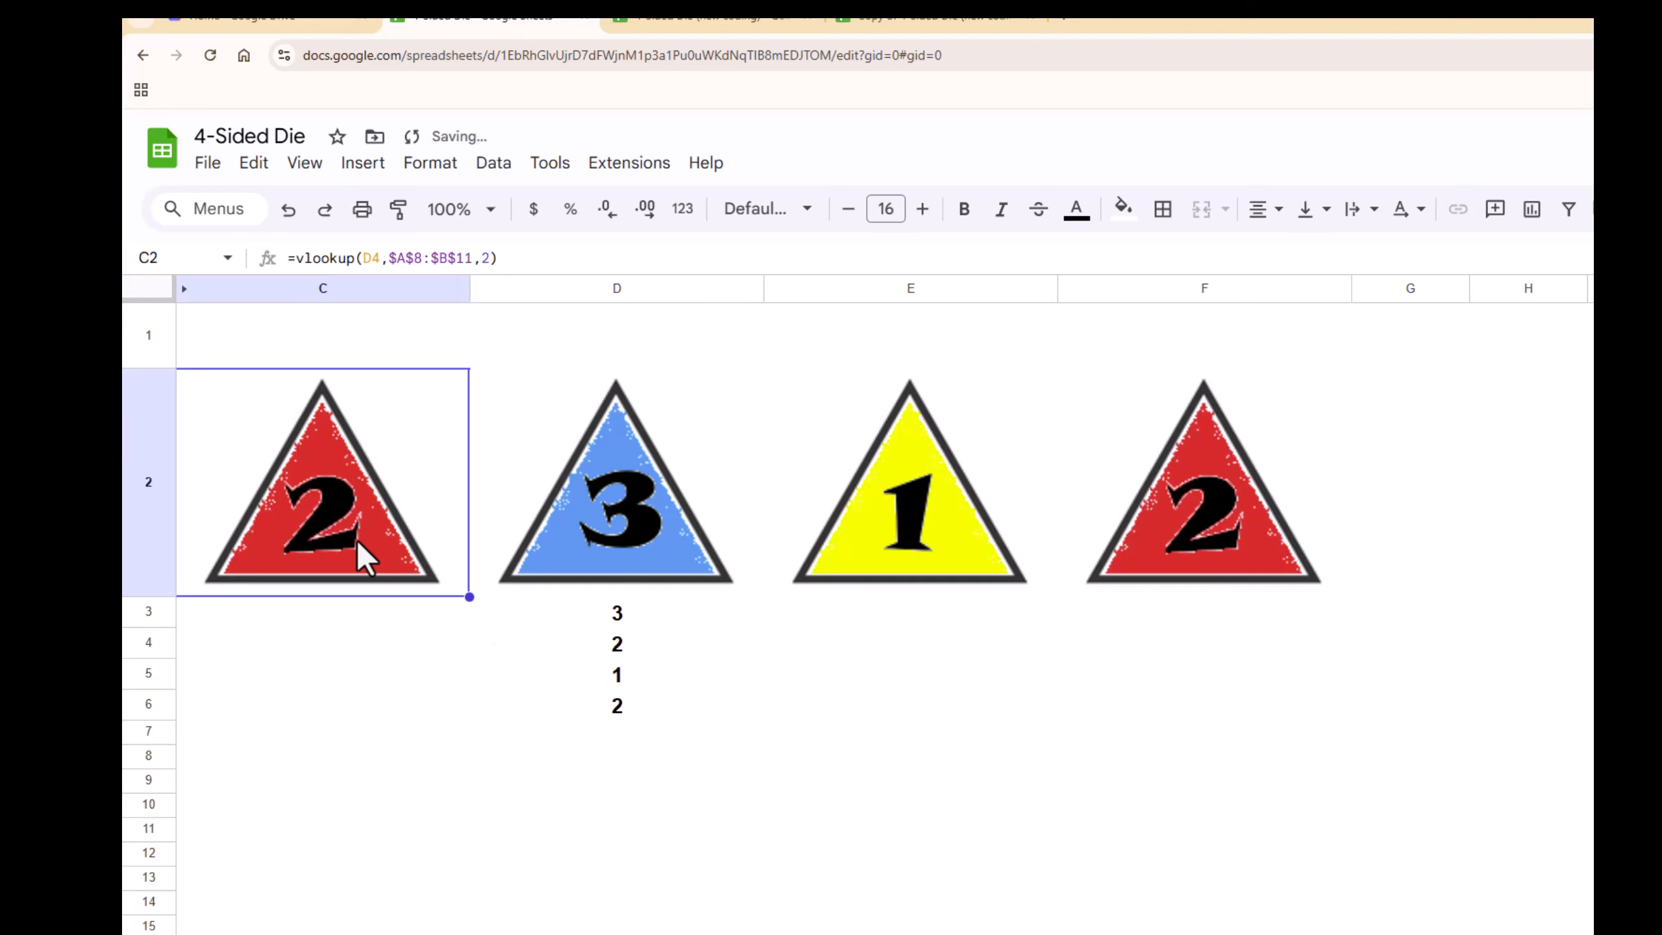
click(626, 536)
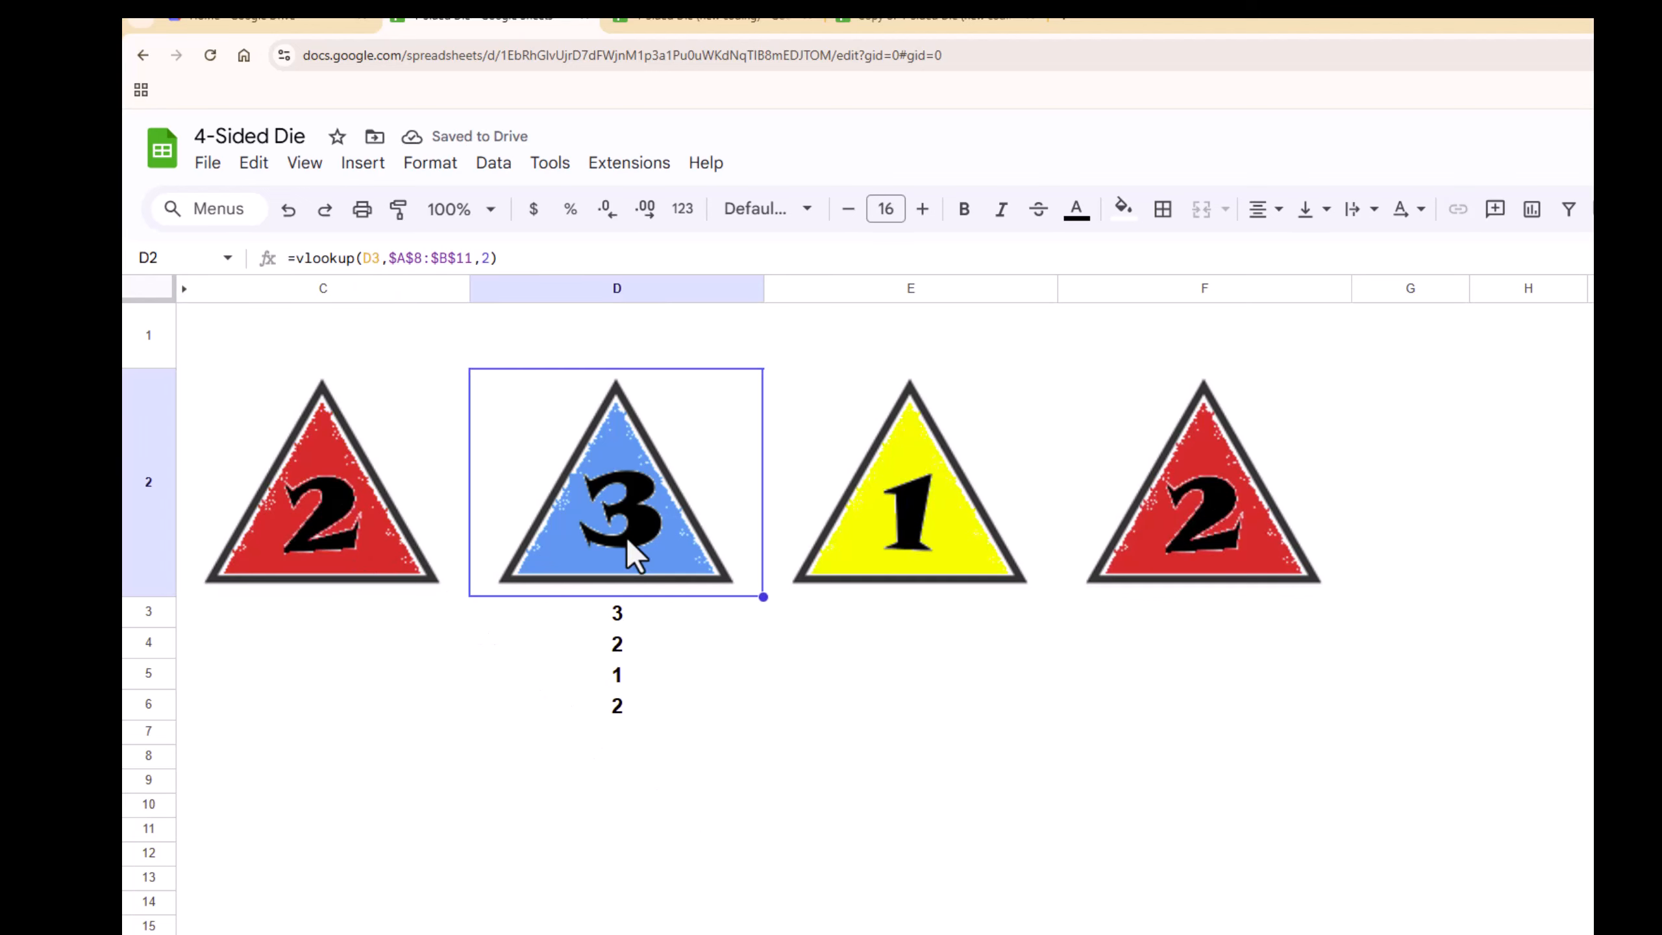
click(624, 618)
Clear the random-number formula in D5, and undo the deletion.
click(705, 685)
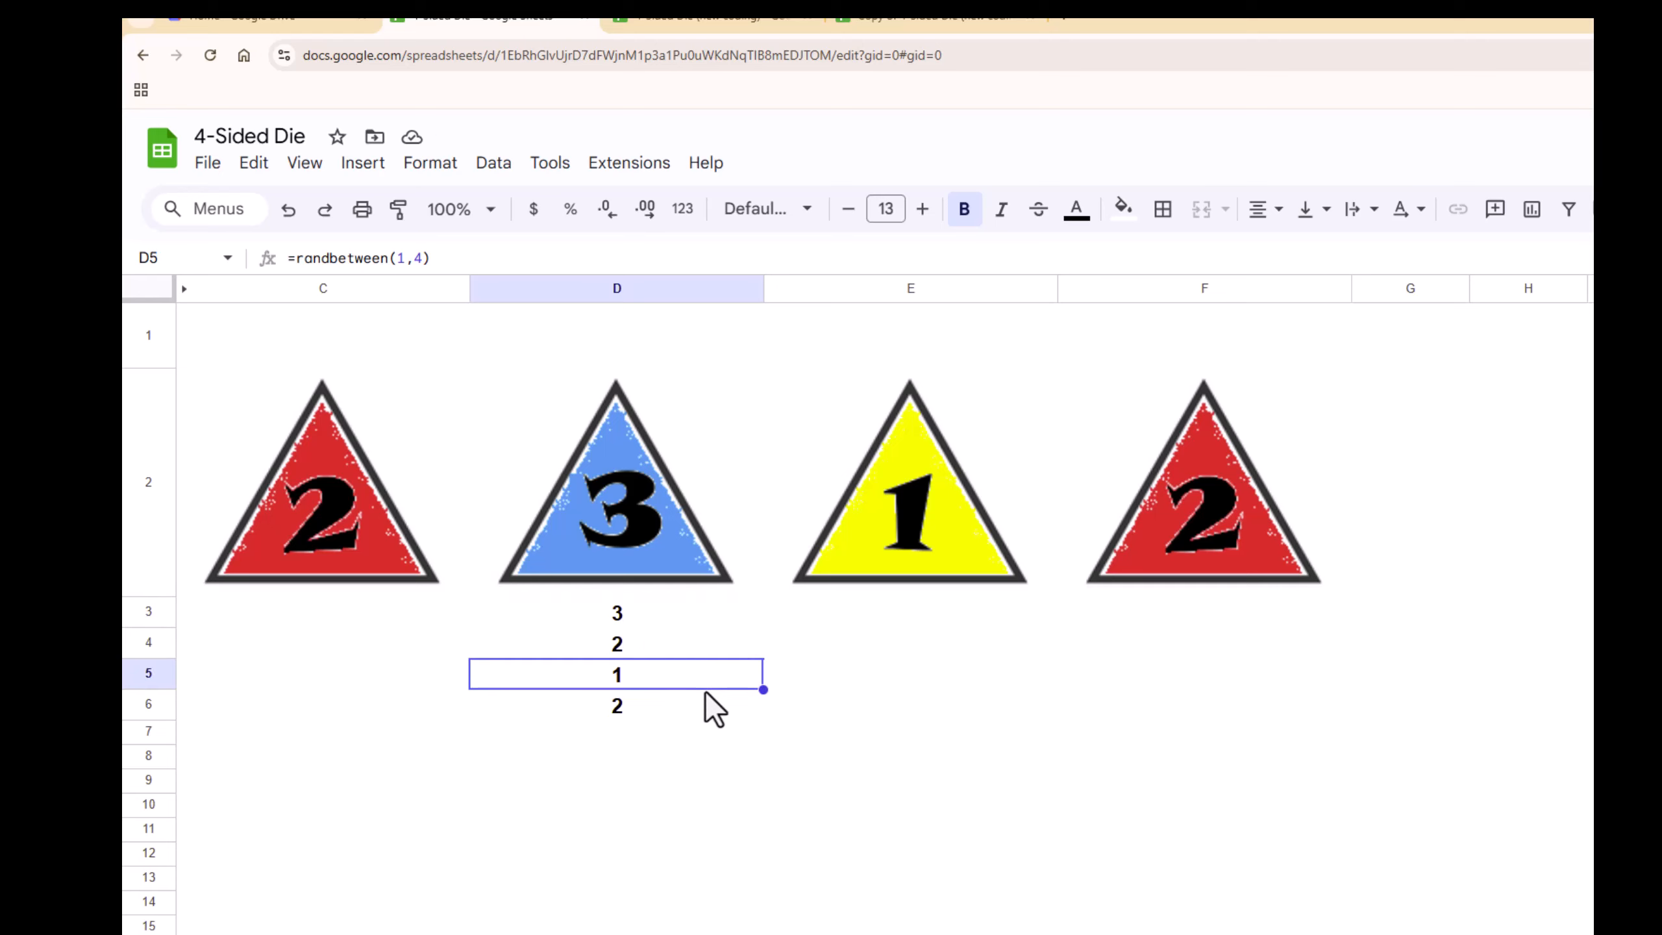
key(Delete)
key(Delete)
key(Delete)
key(Delete)
key(Delete)
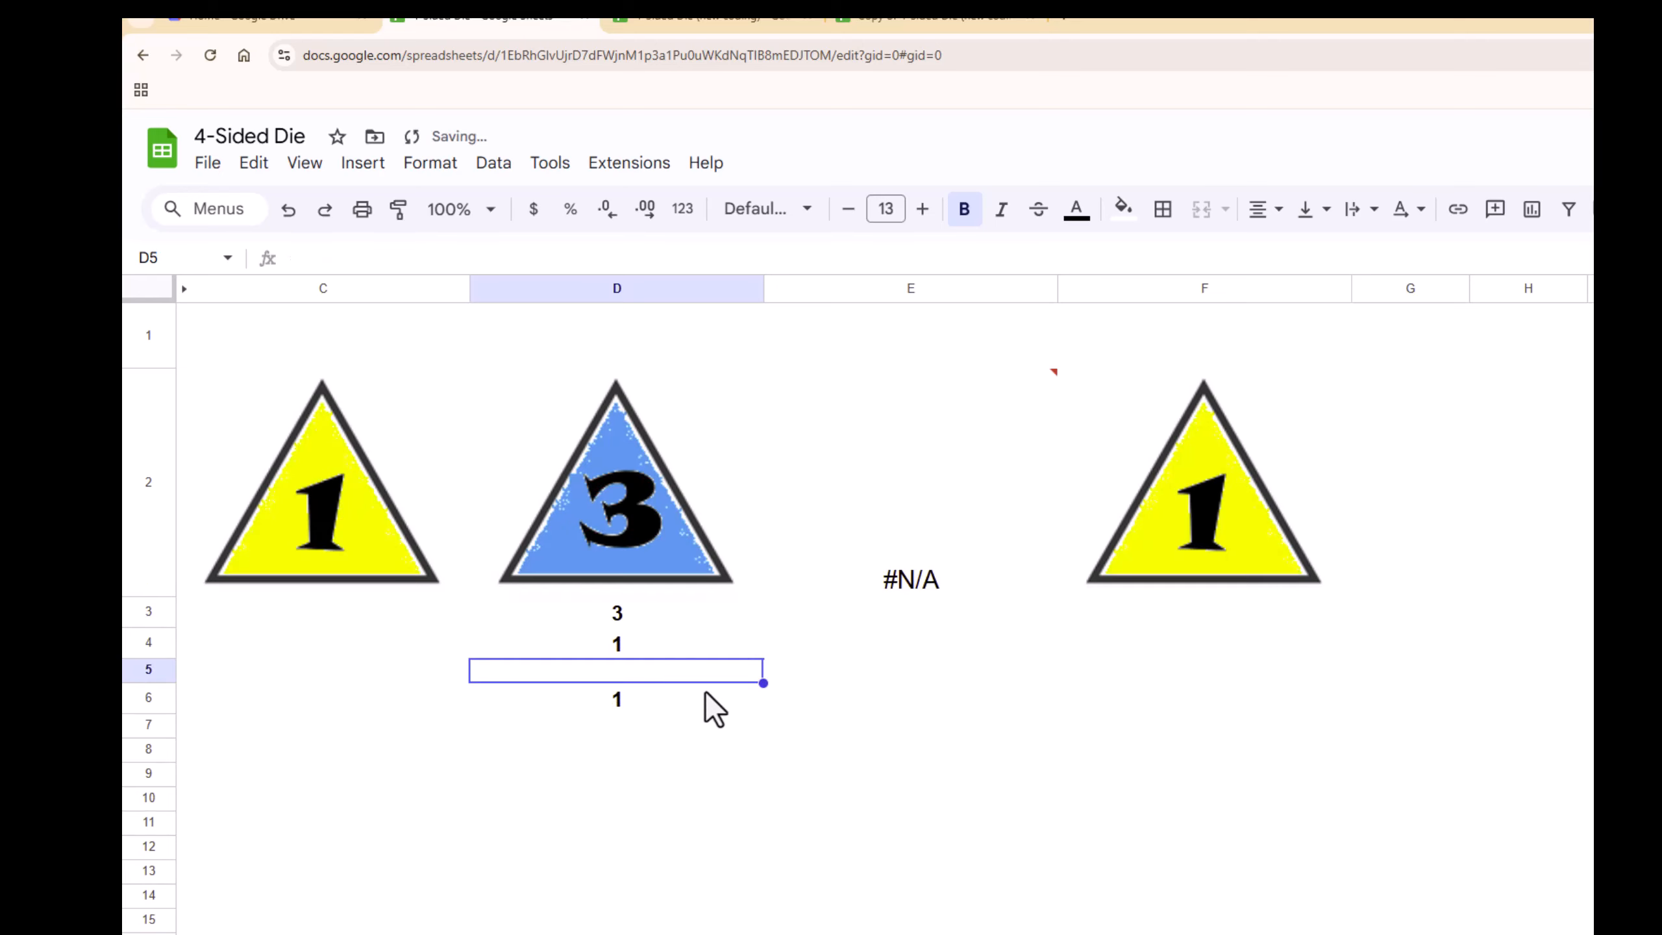
key(ctrl+z)
Reroll the dice about seven times by repeatedly clearing empty cell D8.
click(720, 757)
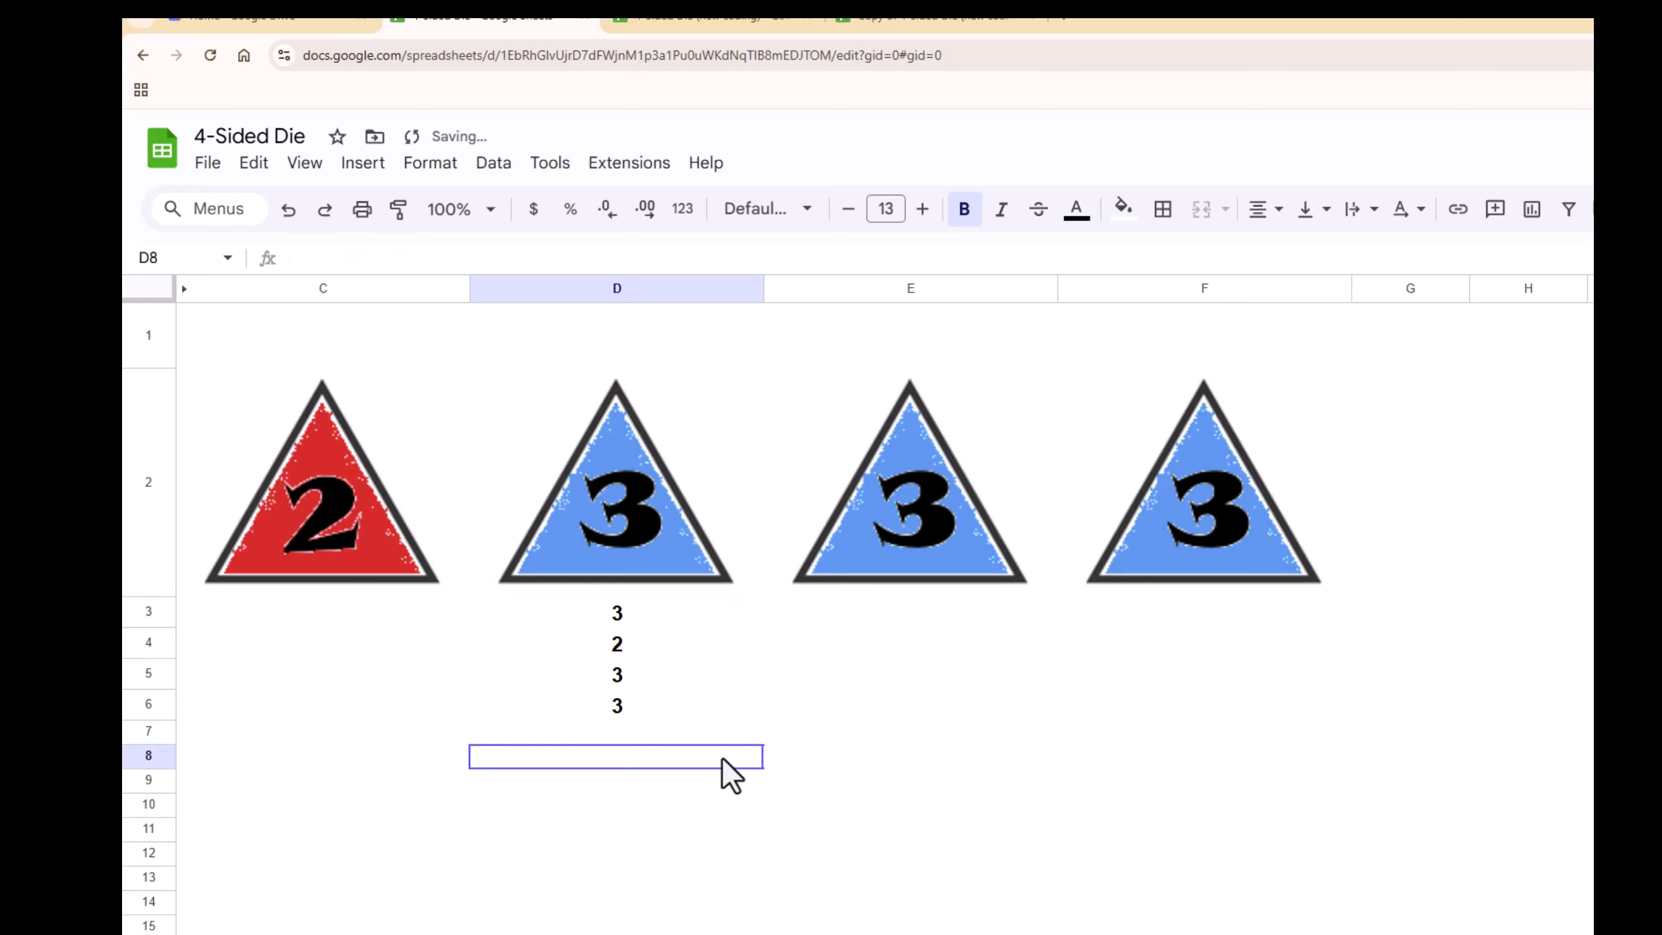
key(Delete)
key(Delete)
key(Delete)
key(Delete)
key(Delete)
key(Delete)
key(Delete)
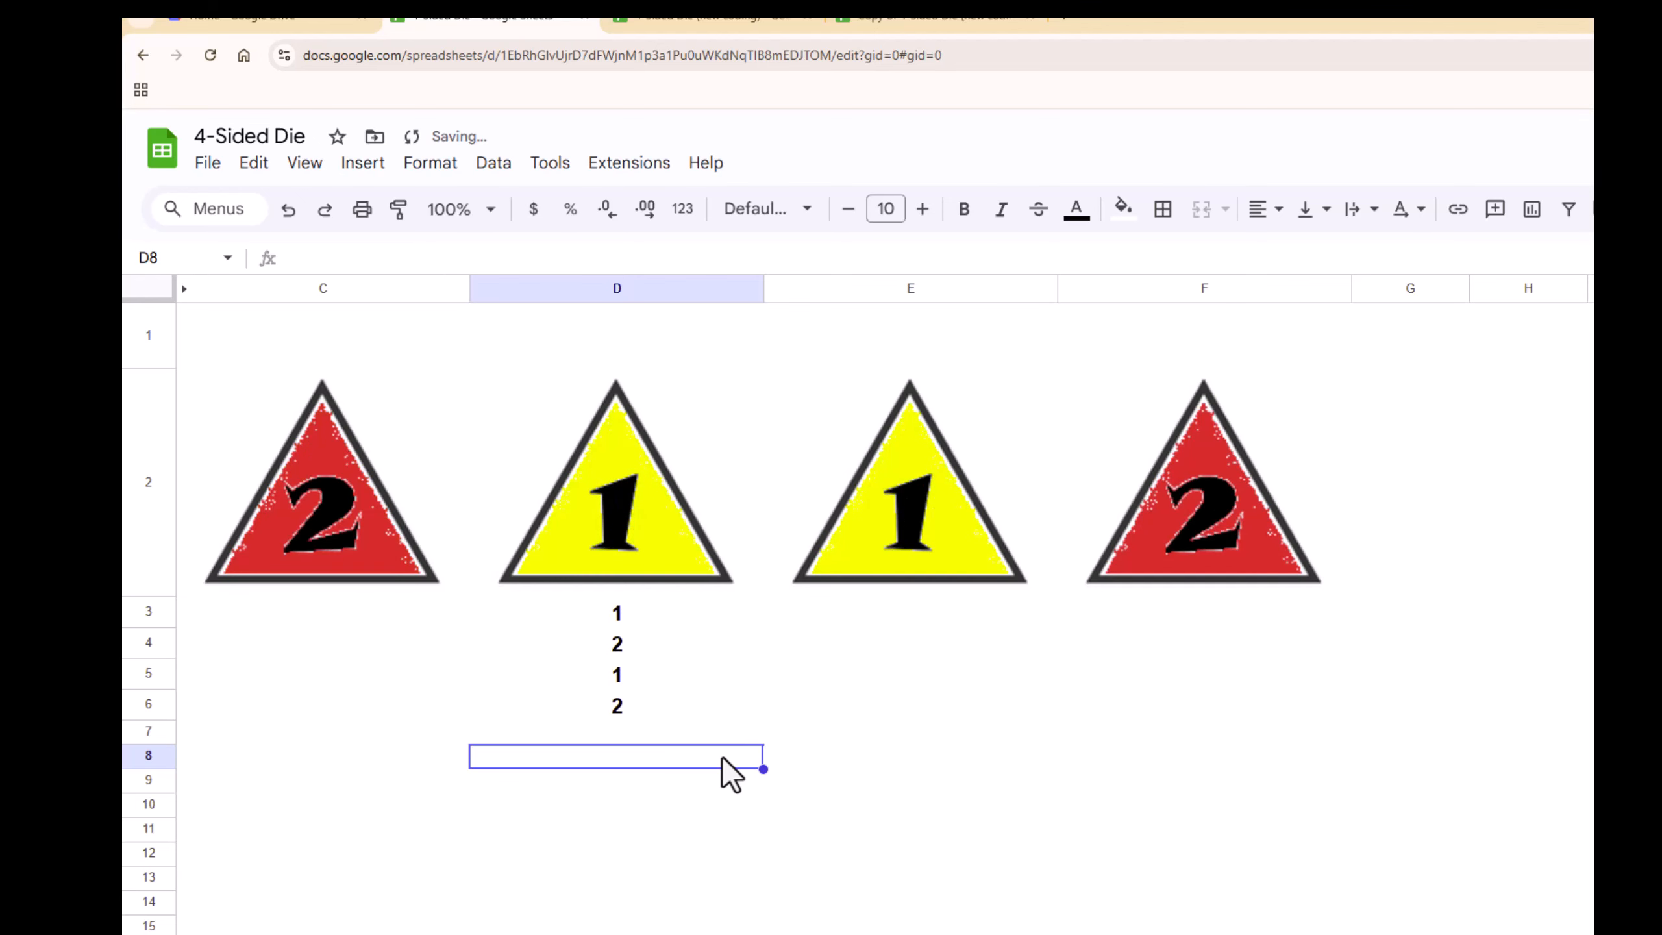
Move the random-number formula from D3 to E5, and check the lookup formula in D2.
click(625, 615)
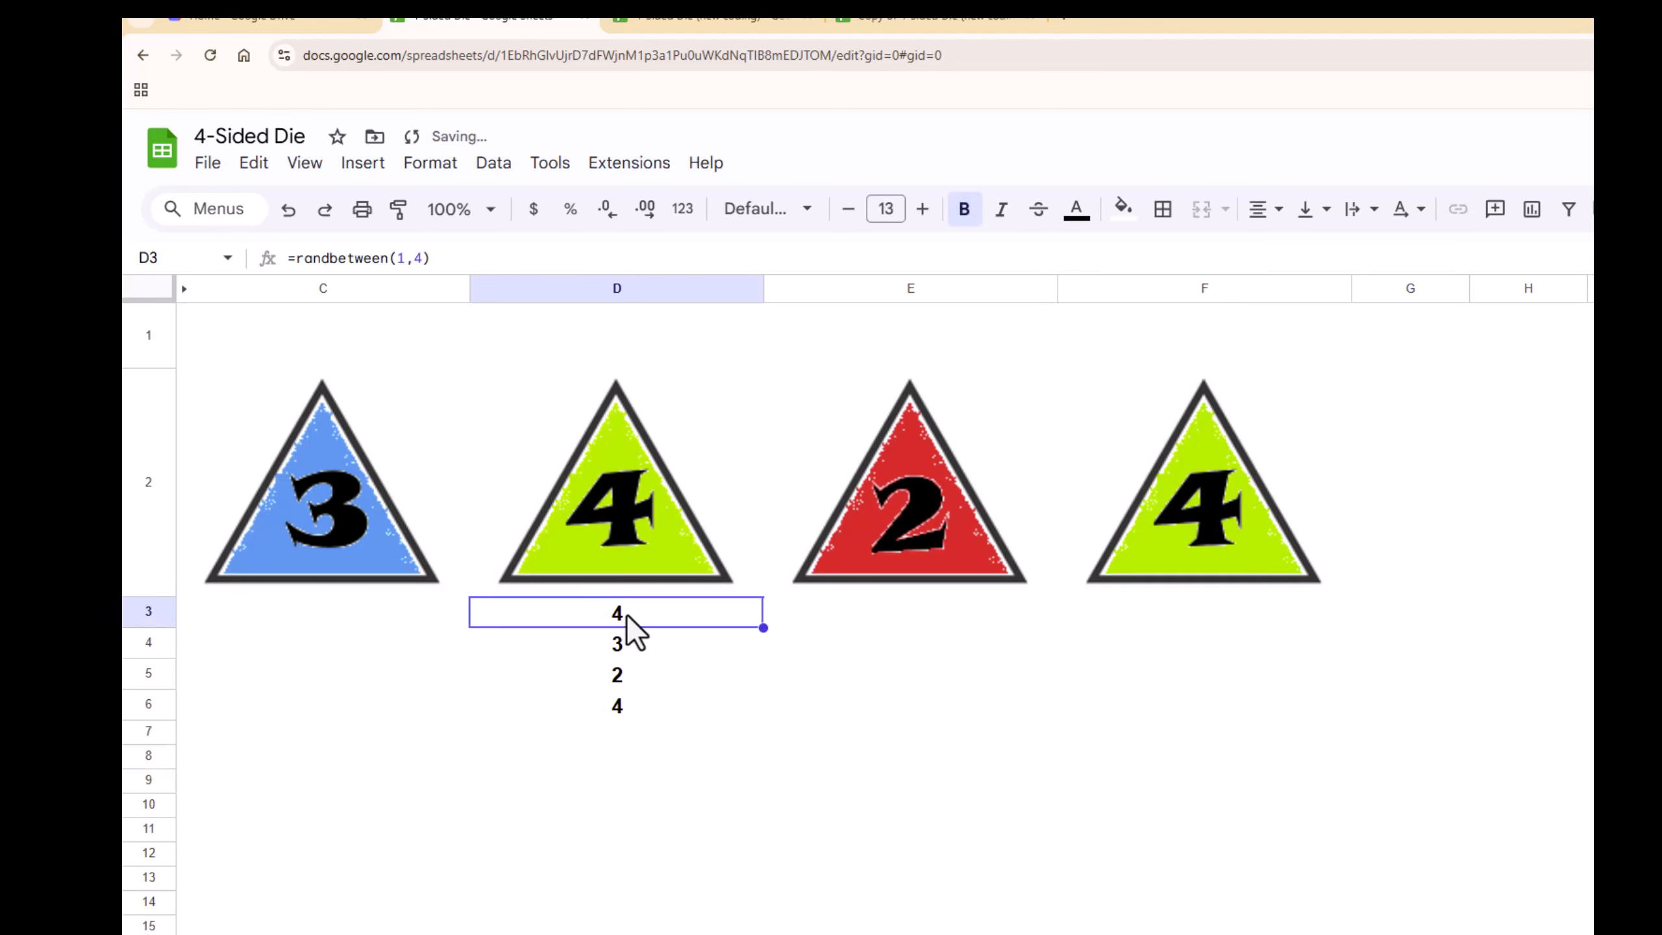
drag(638, 630, 926, 681)
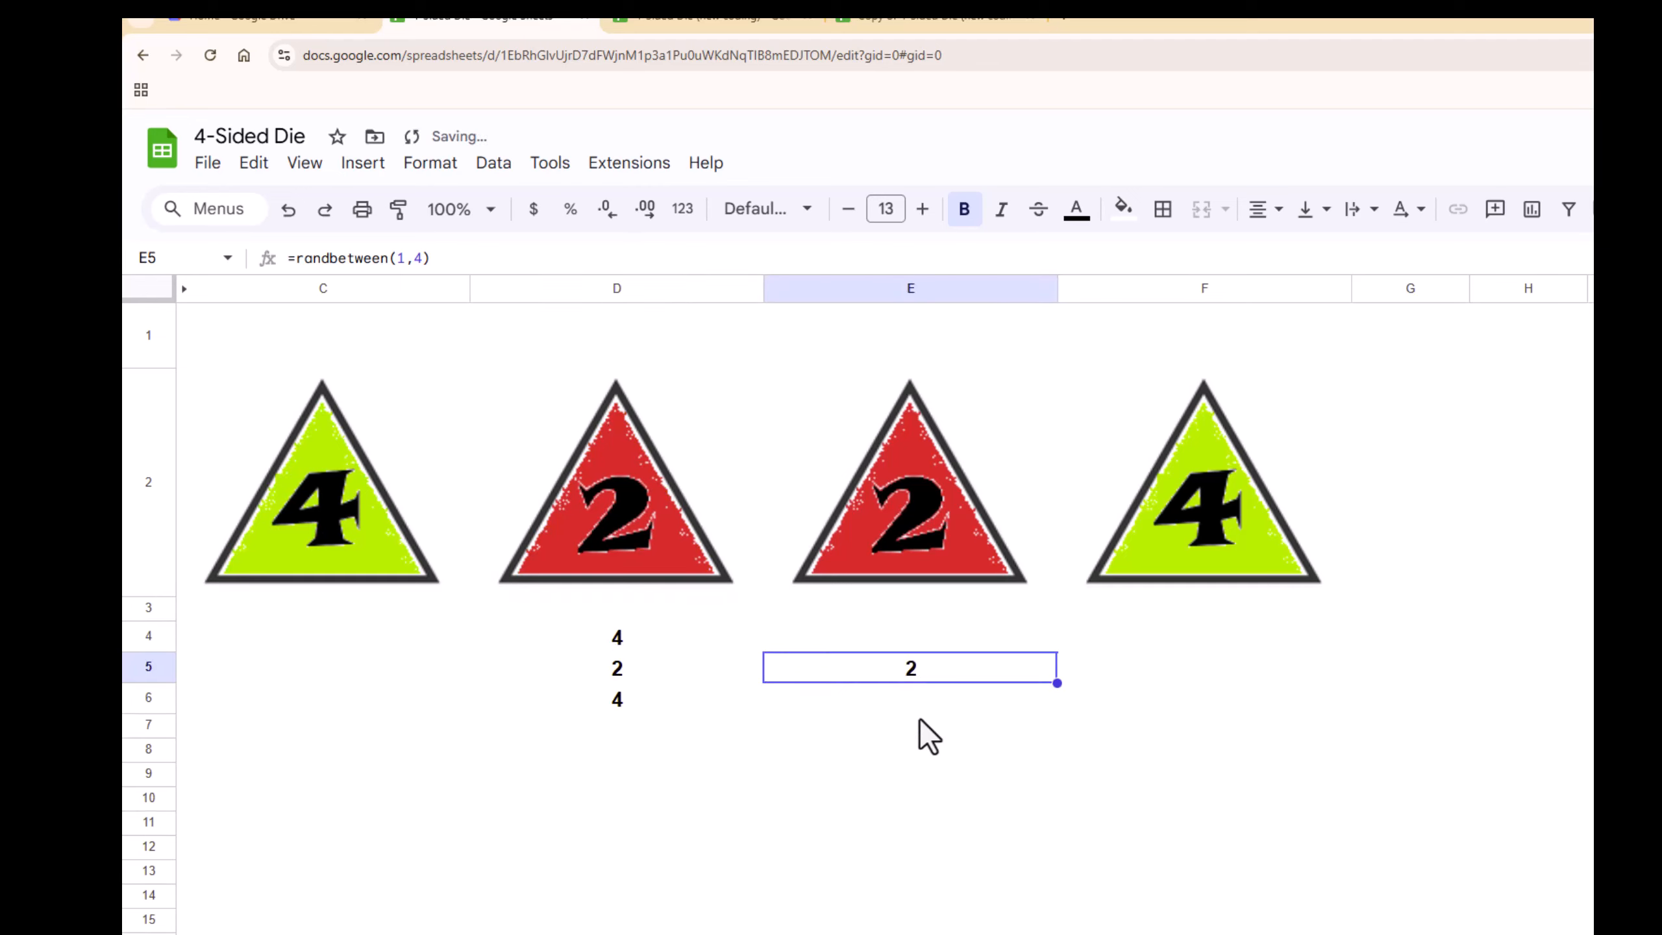
click(896, 753)
click(924, 672)
click(649, 530)
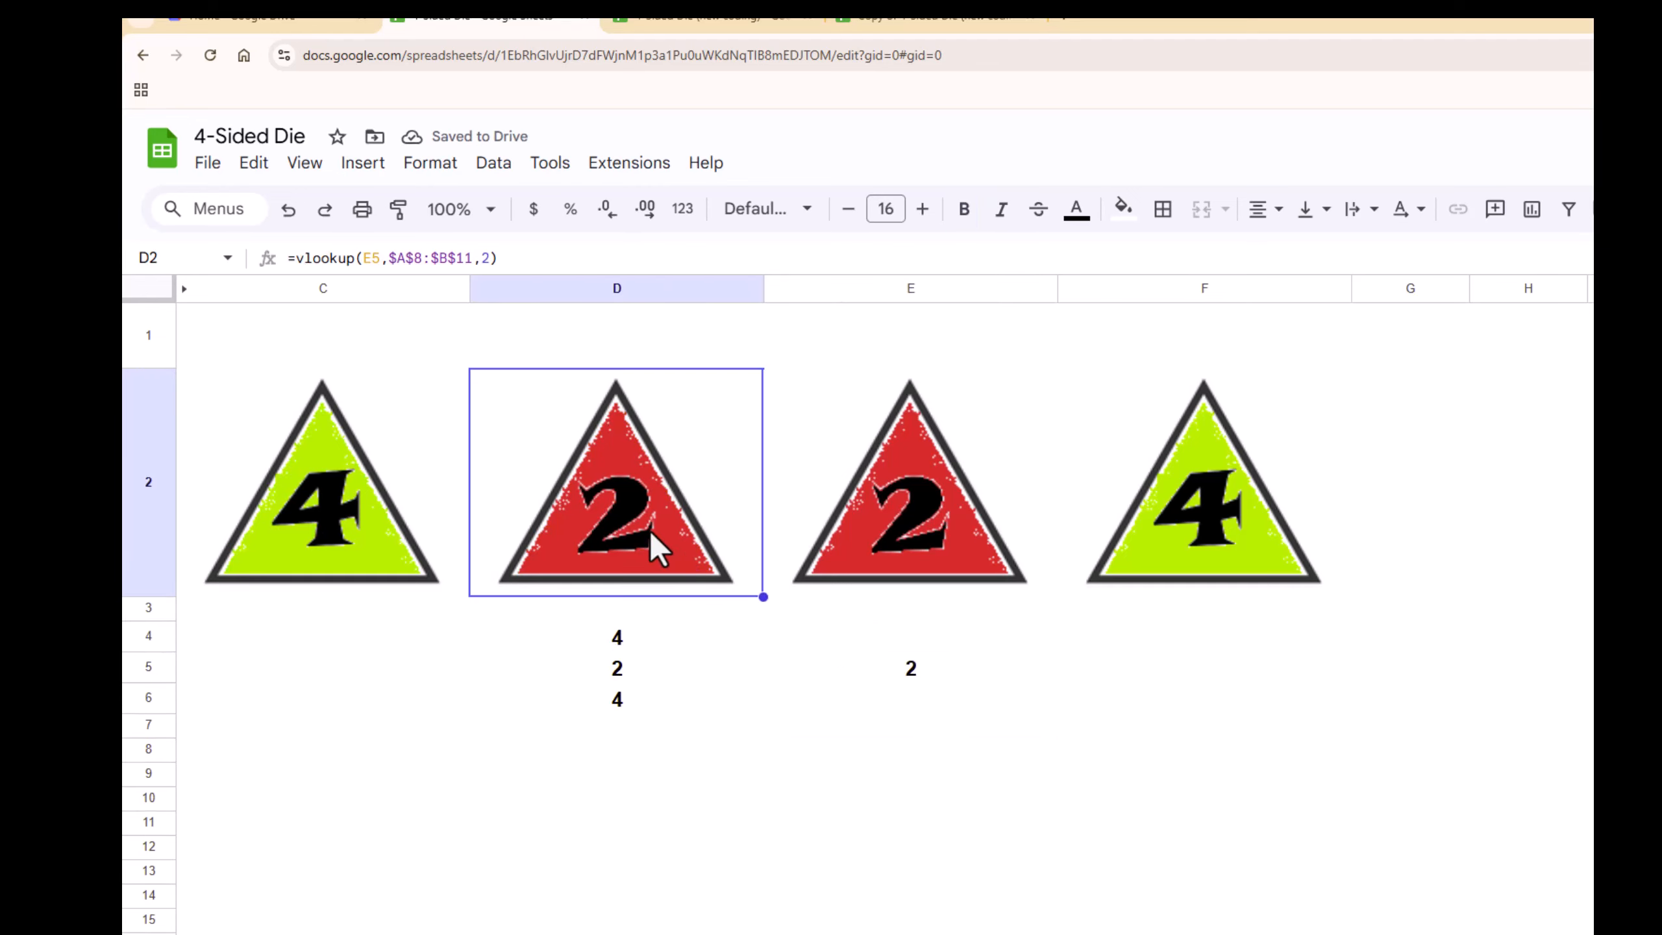
Reroll the dice about eight times by repeatedly clearing empty cell E7.
click(924, 732)
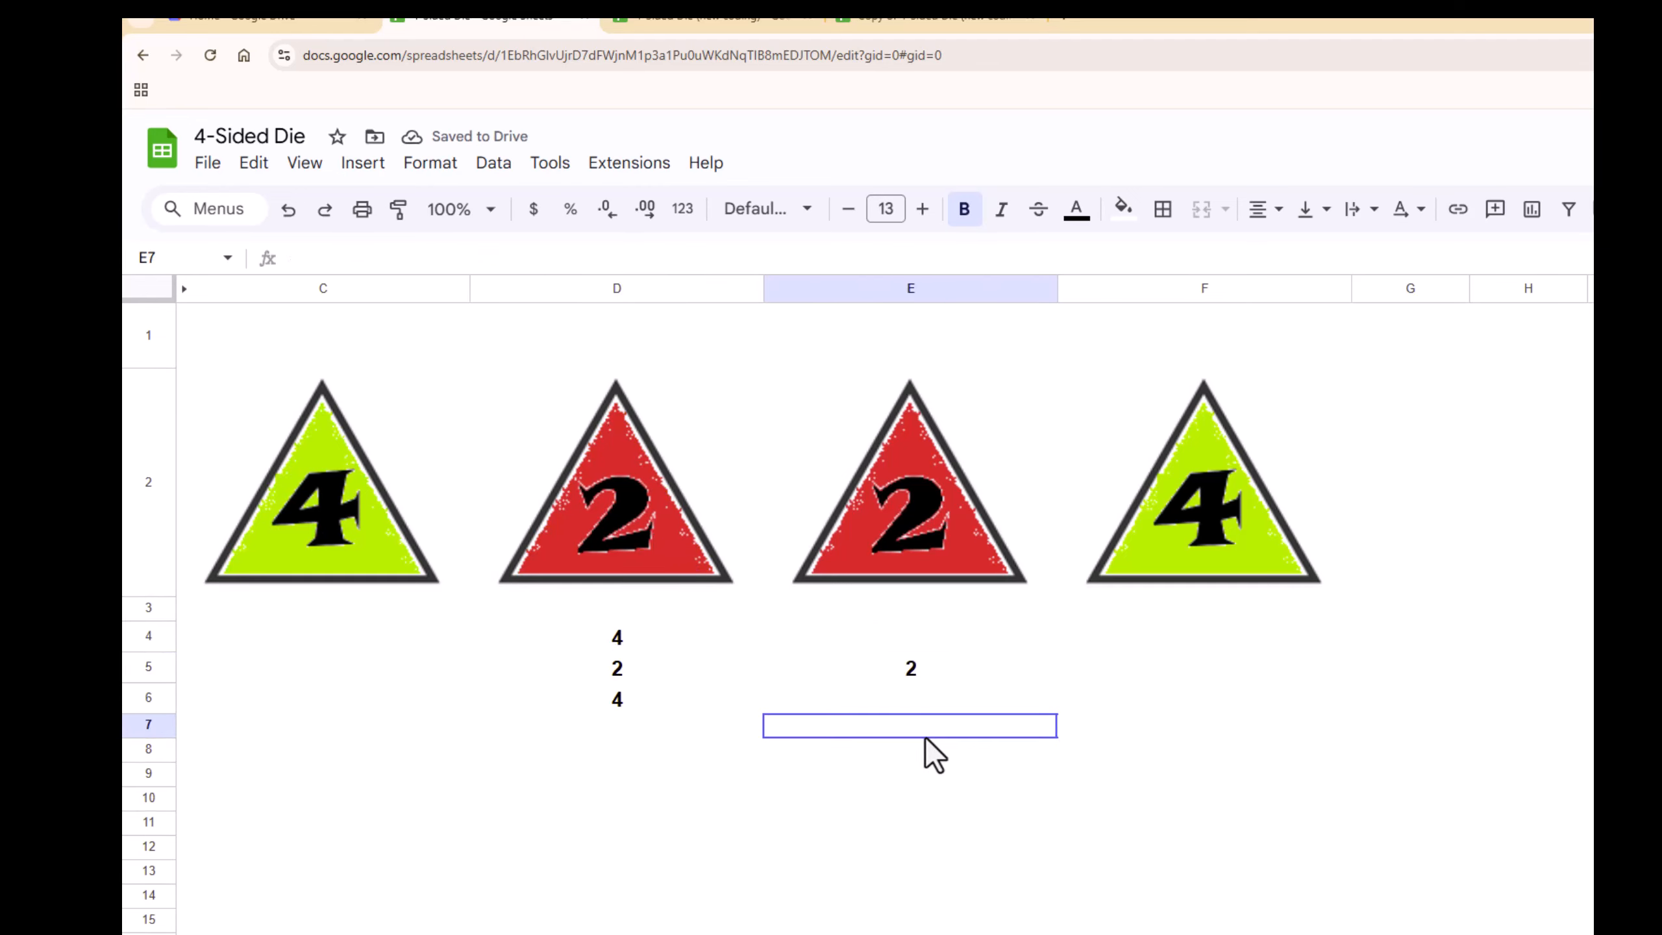
key(Delete)
key(Delete)
key(Delete)
key(Delete)
key(Delete)
key(Delete)
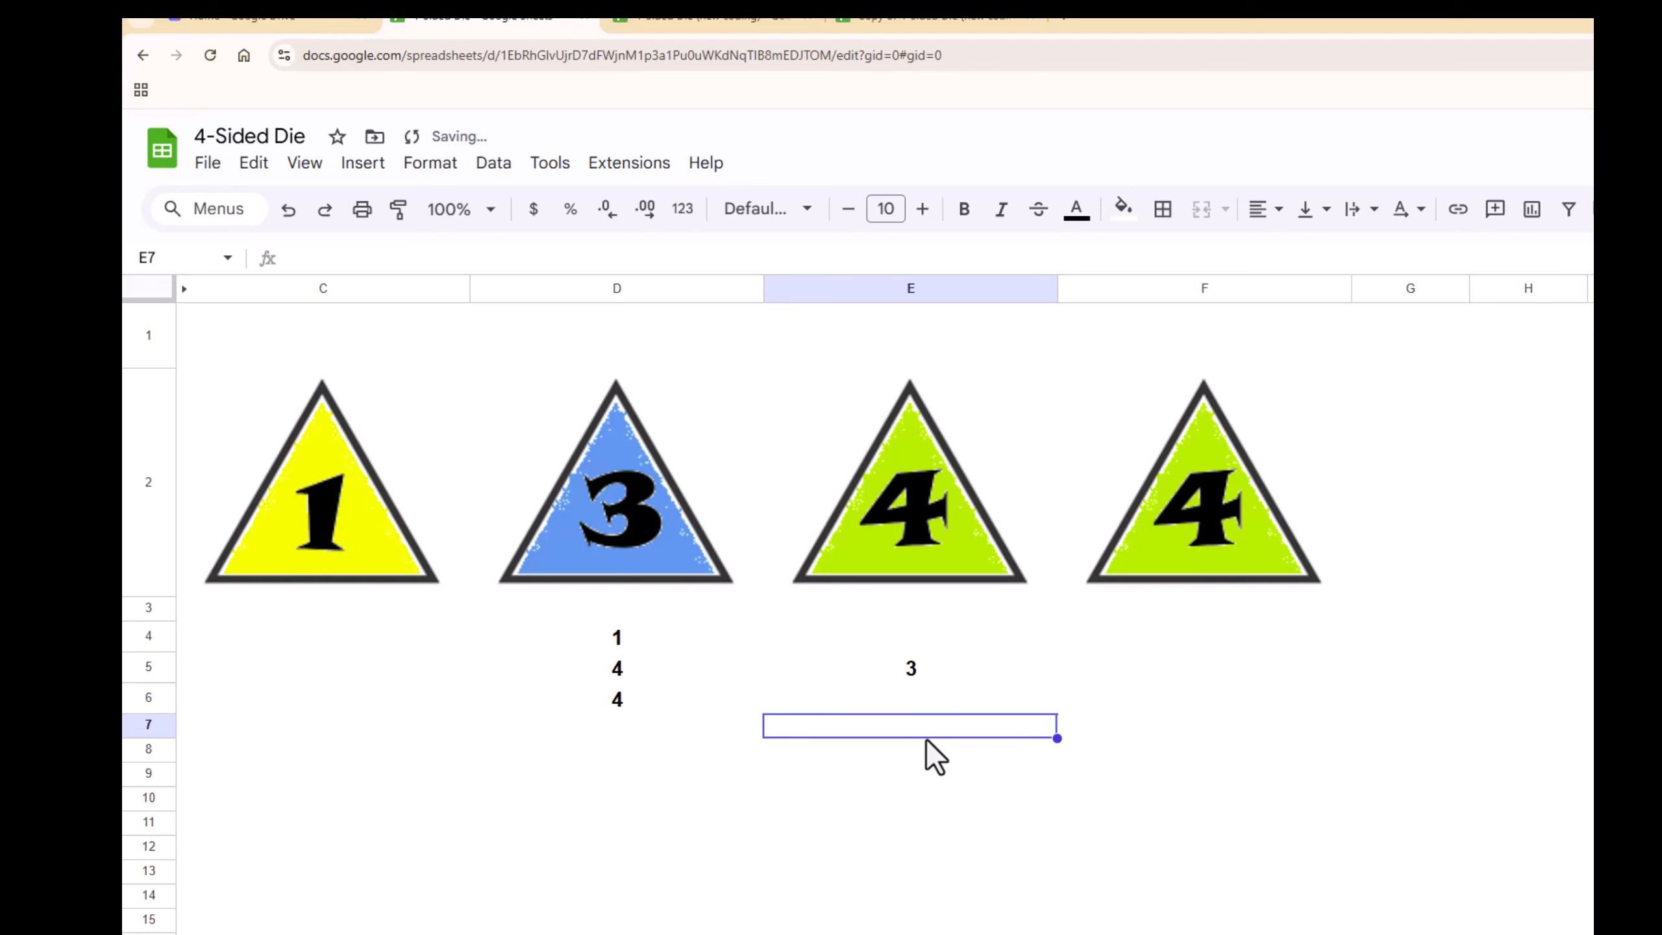
key(Delete)
key(Delete)
Check the lookup formula in C2, and reroll the dice about five times by clearing empty cell E9.
click(252, 531)
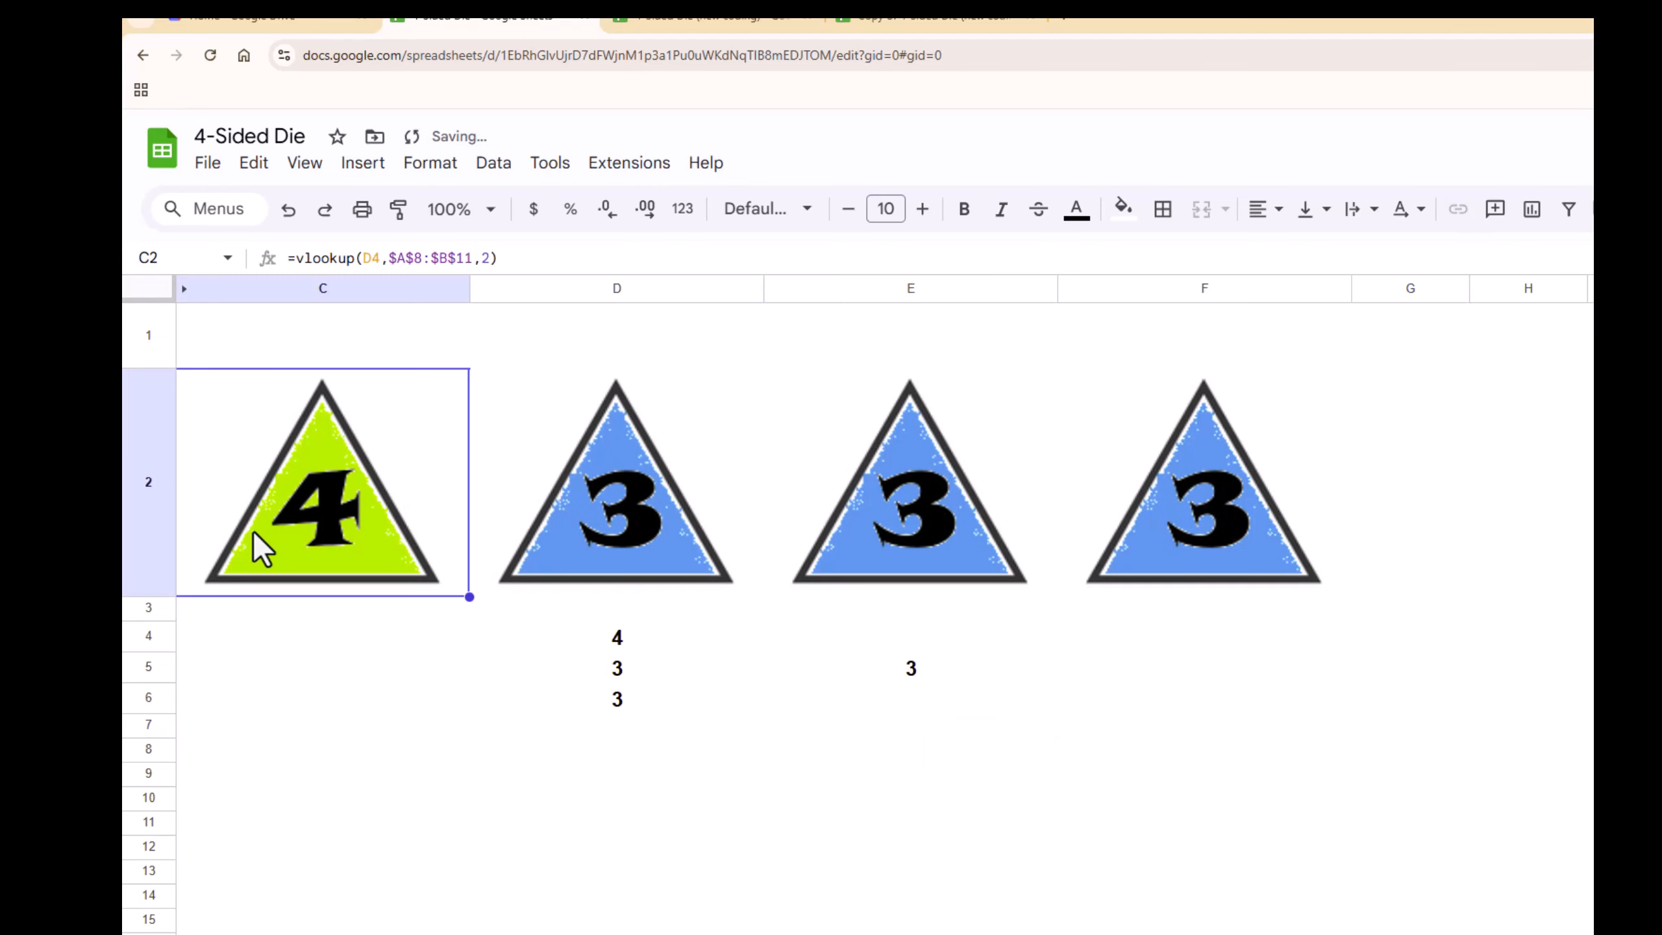
click(800, 784)
key(Delete)
key(Delete)
key(Delete)
key(Delete)
key(Delete)
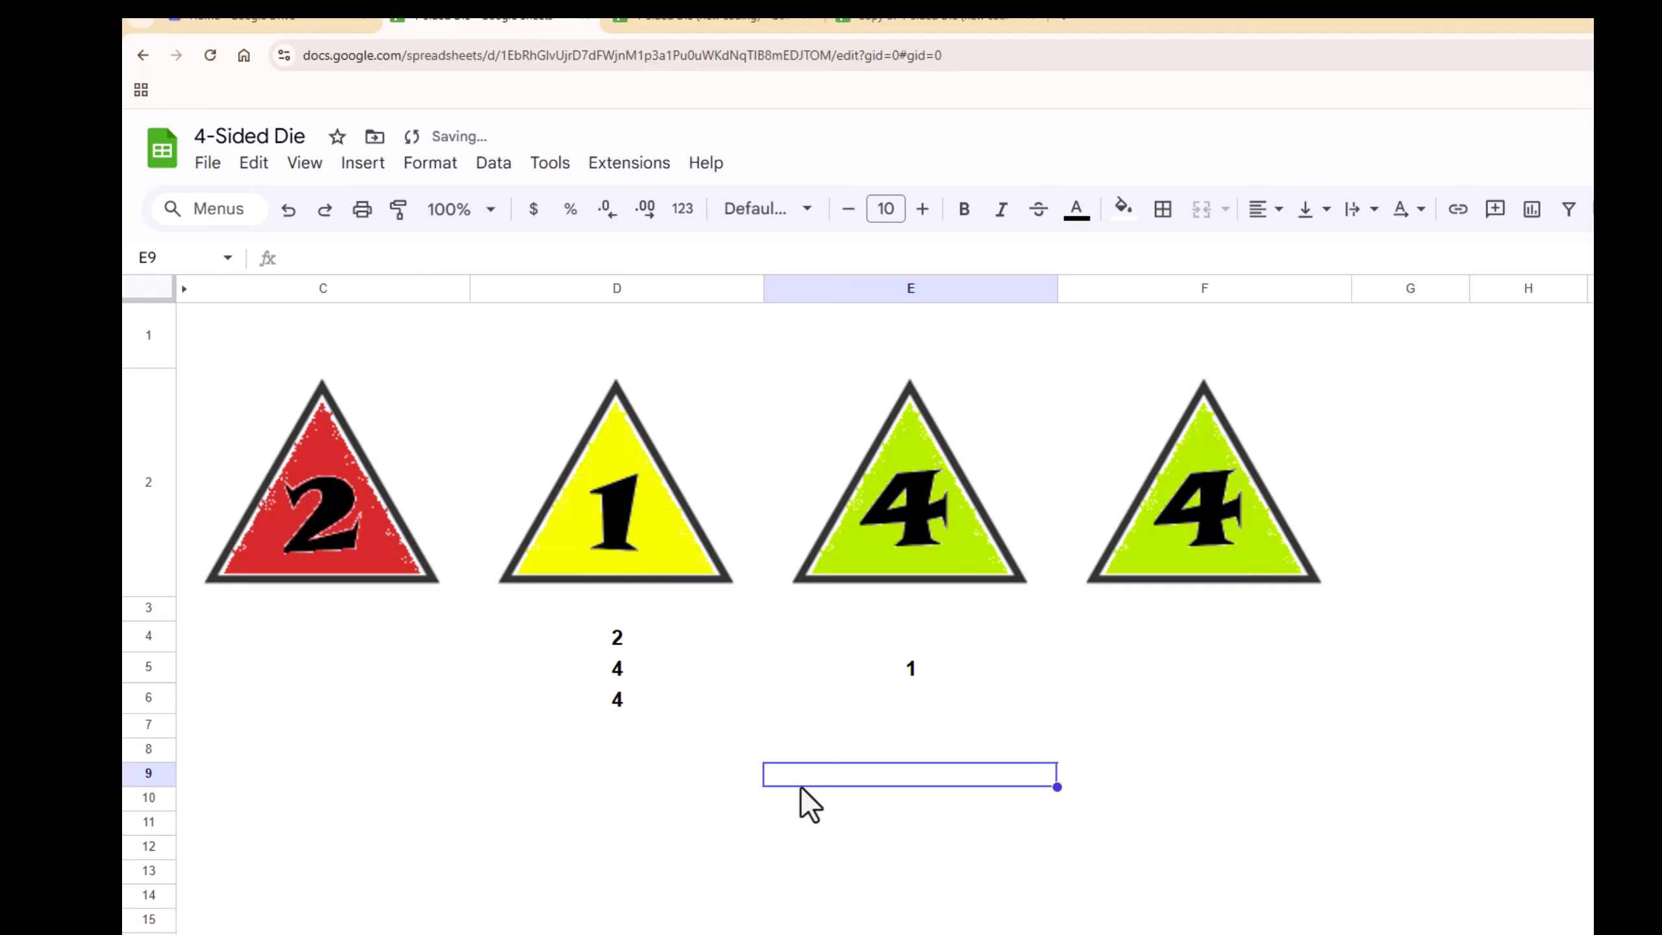
Move the random-number formula from D4 to G18.
click(611, 664)
click(621, 637)
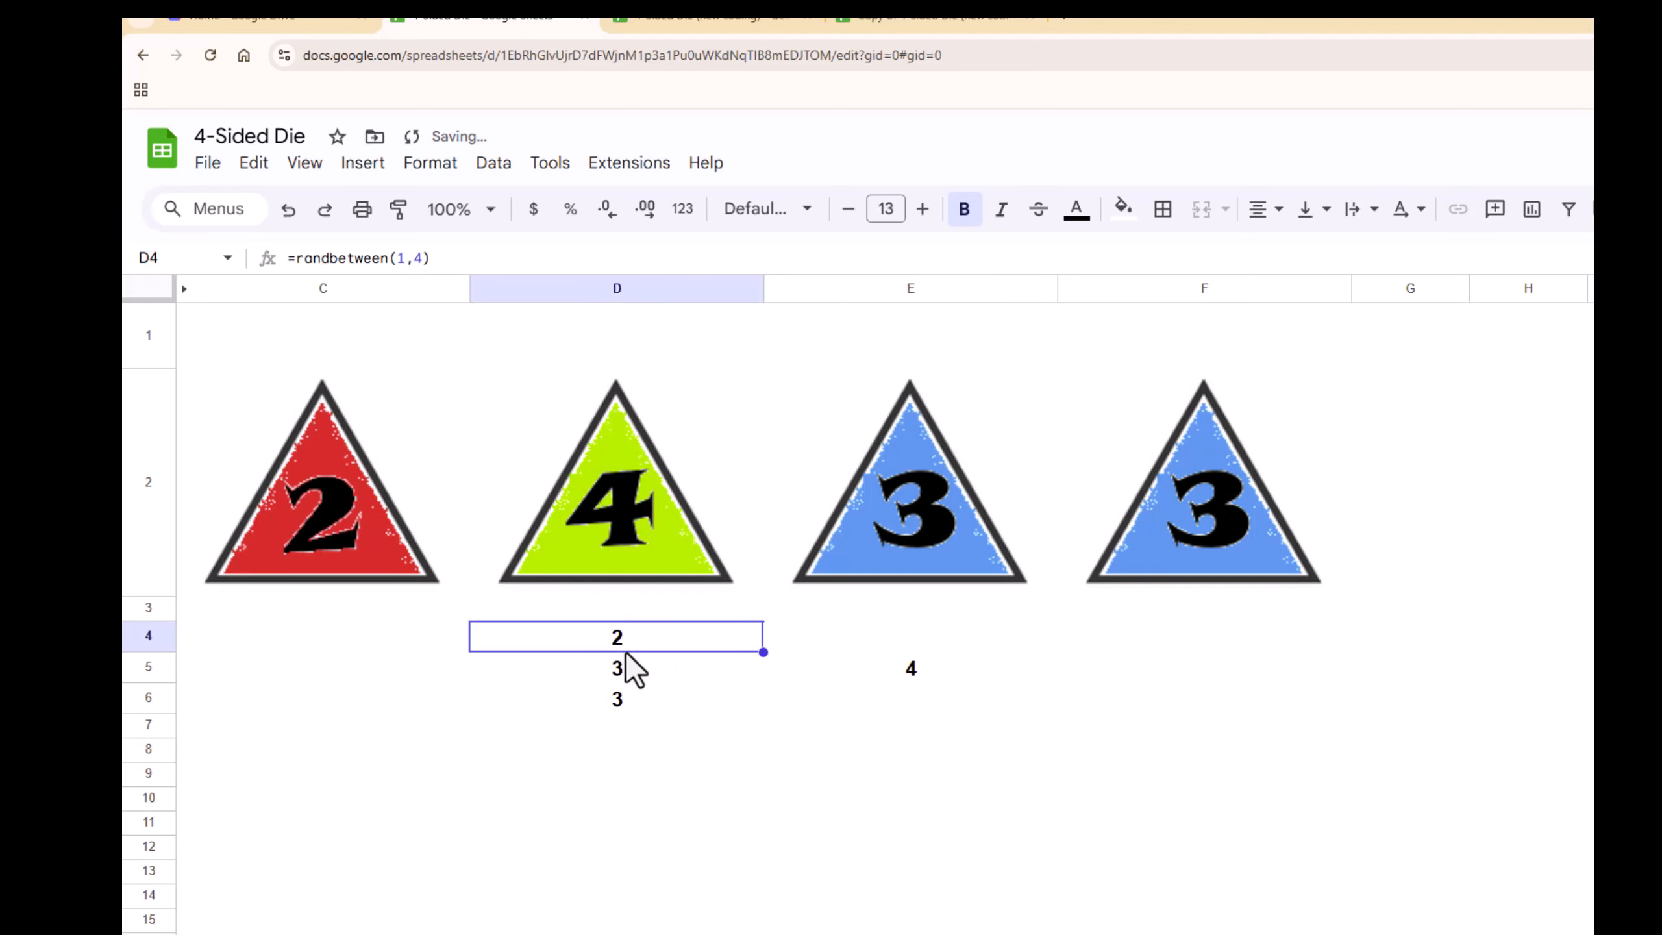
drag(638, 652, 1407, 934)
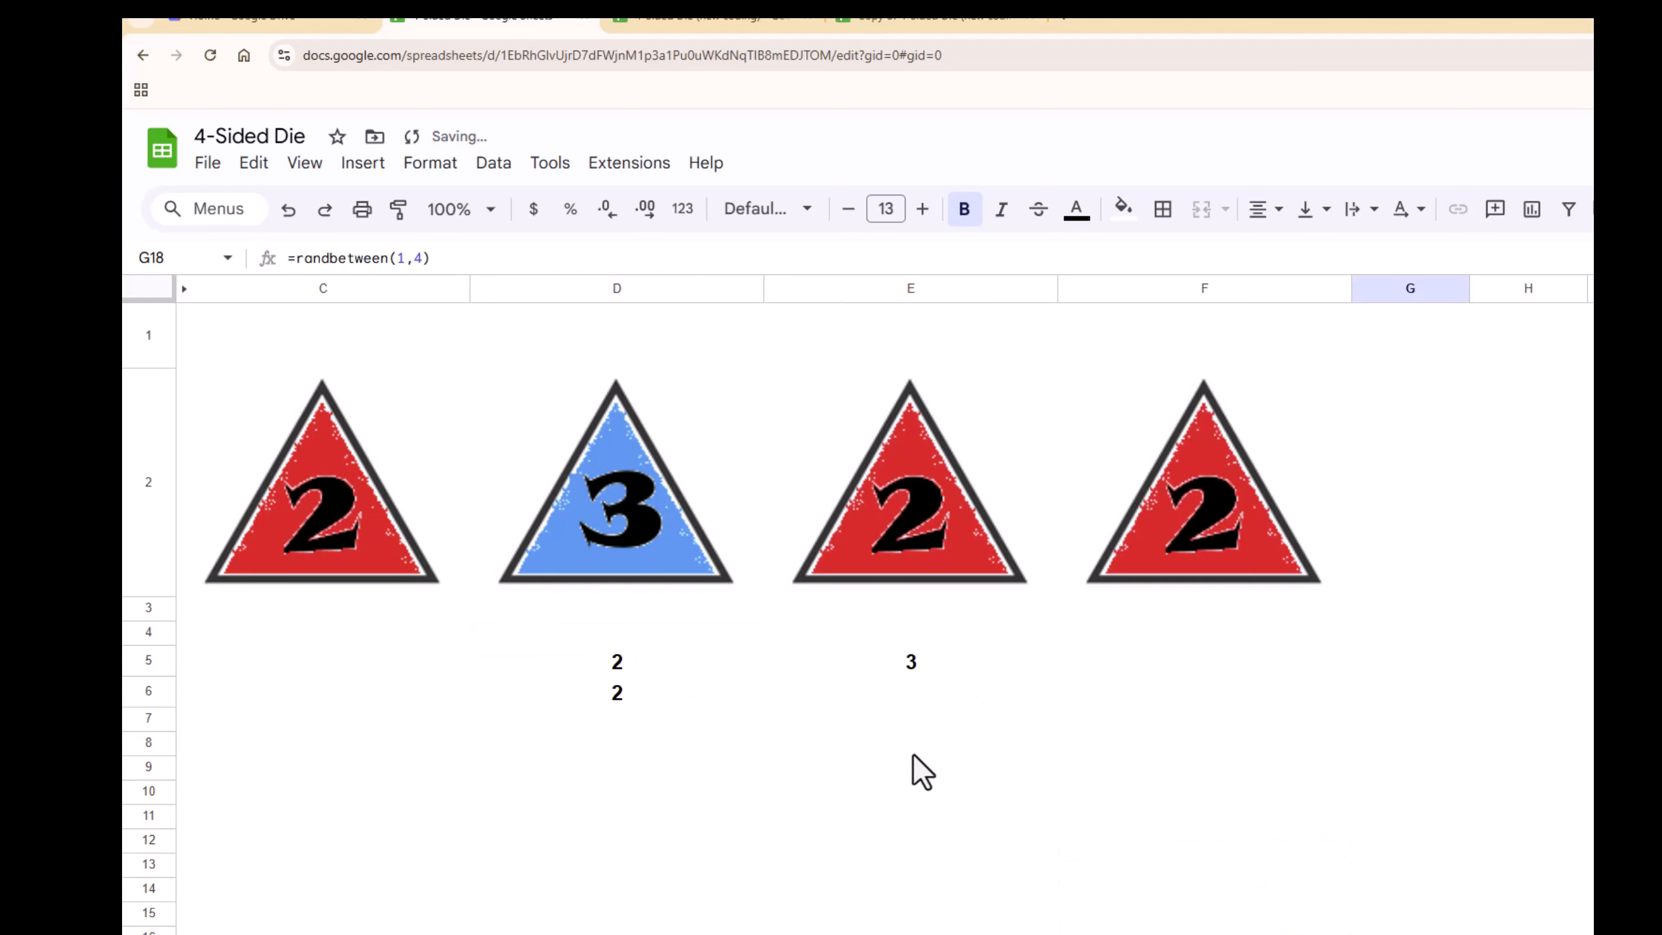
Reroll the dice about 17 times by repeatedly clearing empty cell E13.
click(875, 863)
key(Delete)
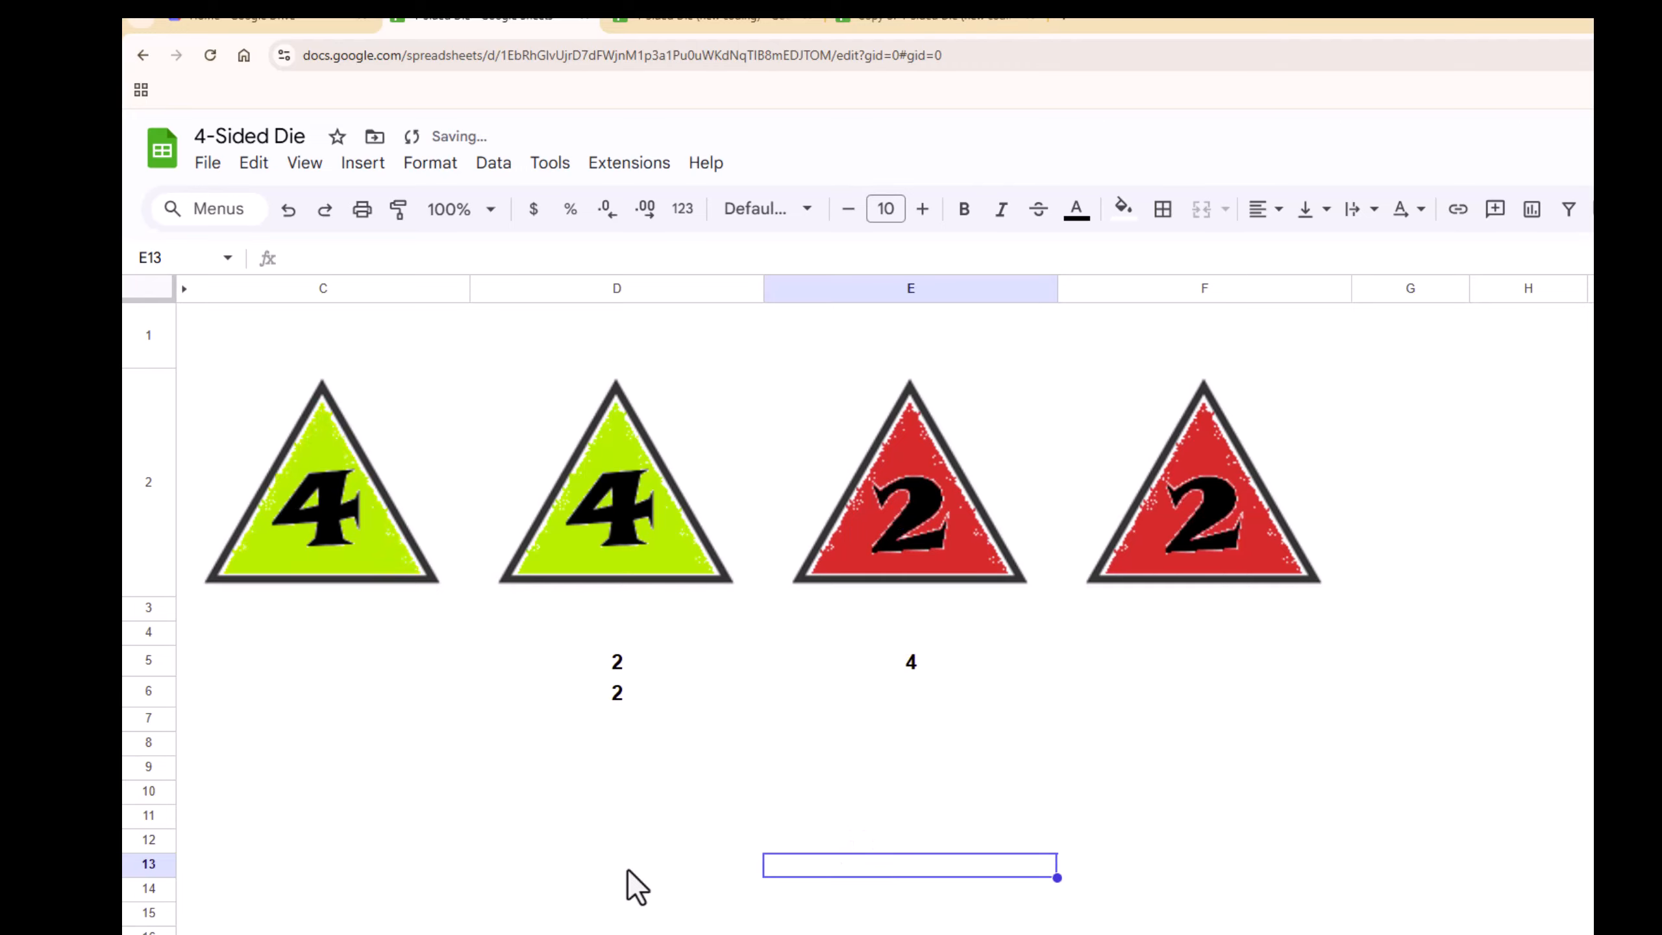
key(Delete)
key(Delete)
key(Delete)
key(Delete)
key(Delete)
key(Delete)
key(Delete)
key(Delete)
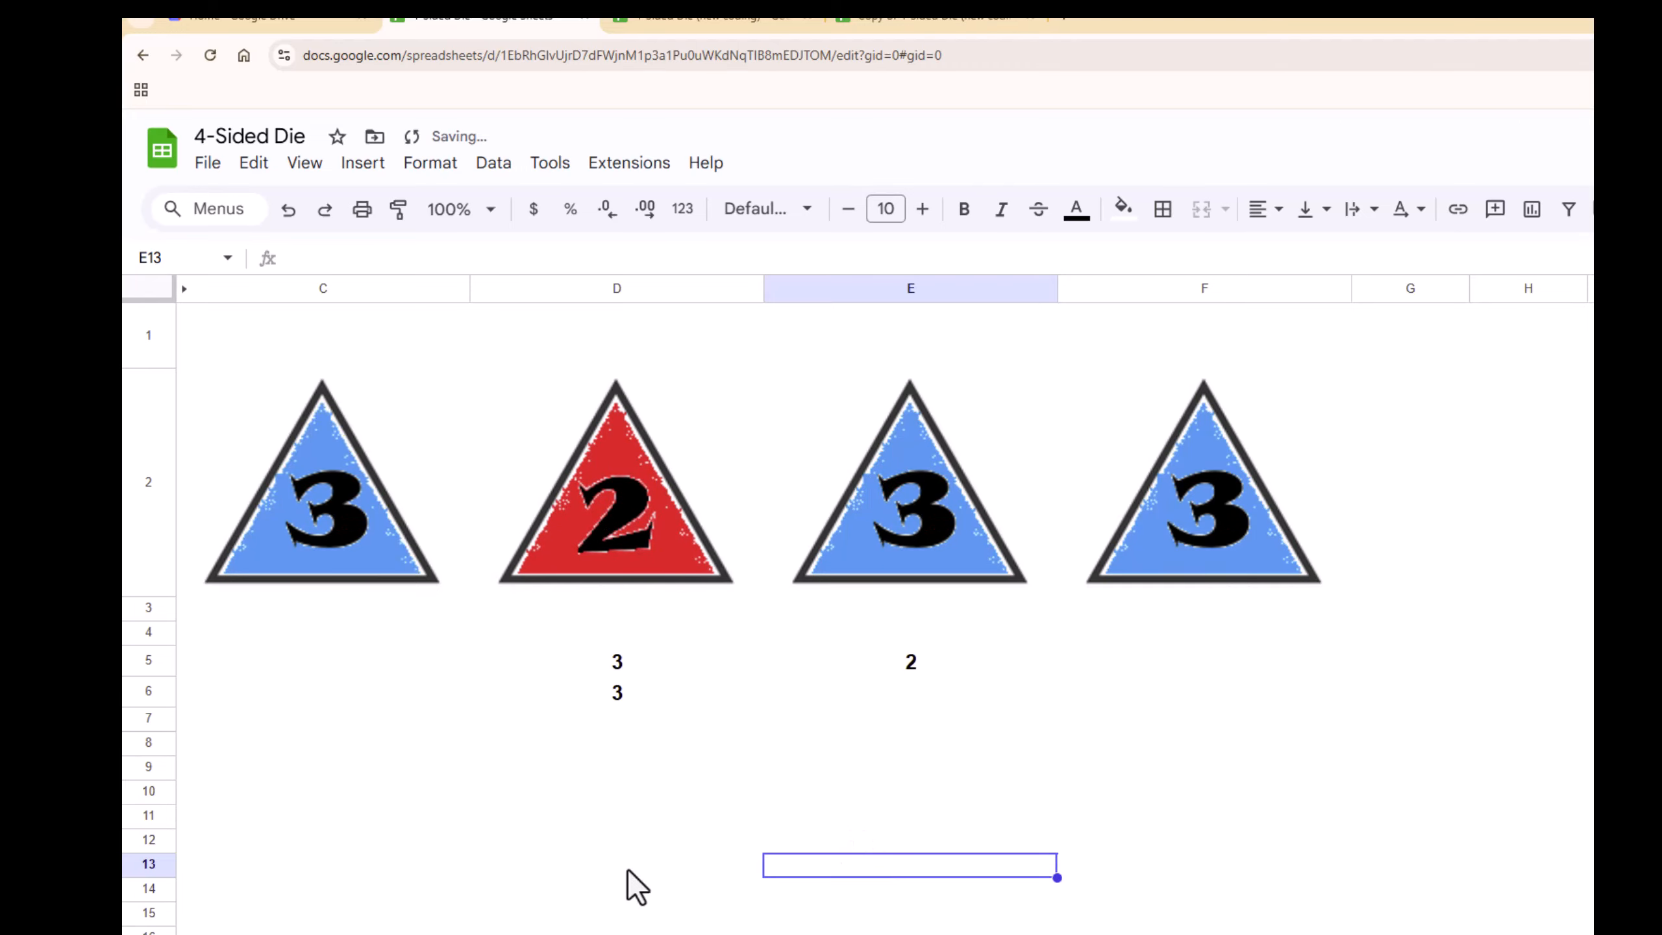
key(Delete)
key(Delete)
key(Delete)
key(Delete)
key(Delete)
key(Delete)
key(Delete)
key(Delete)
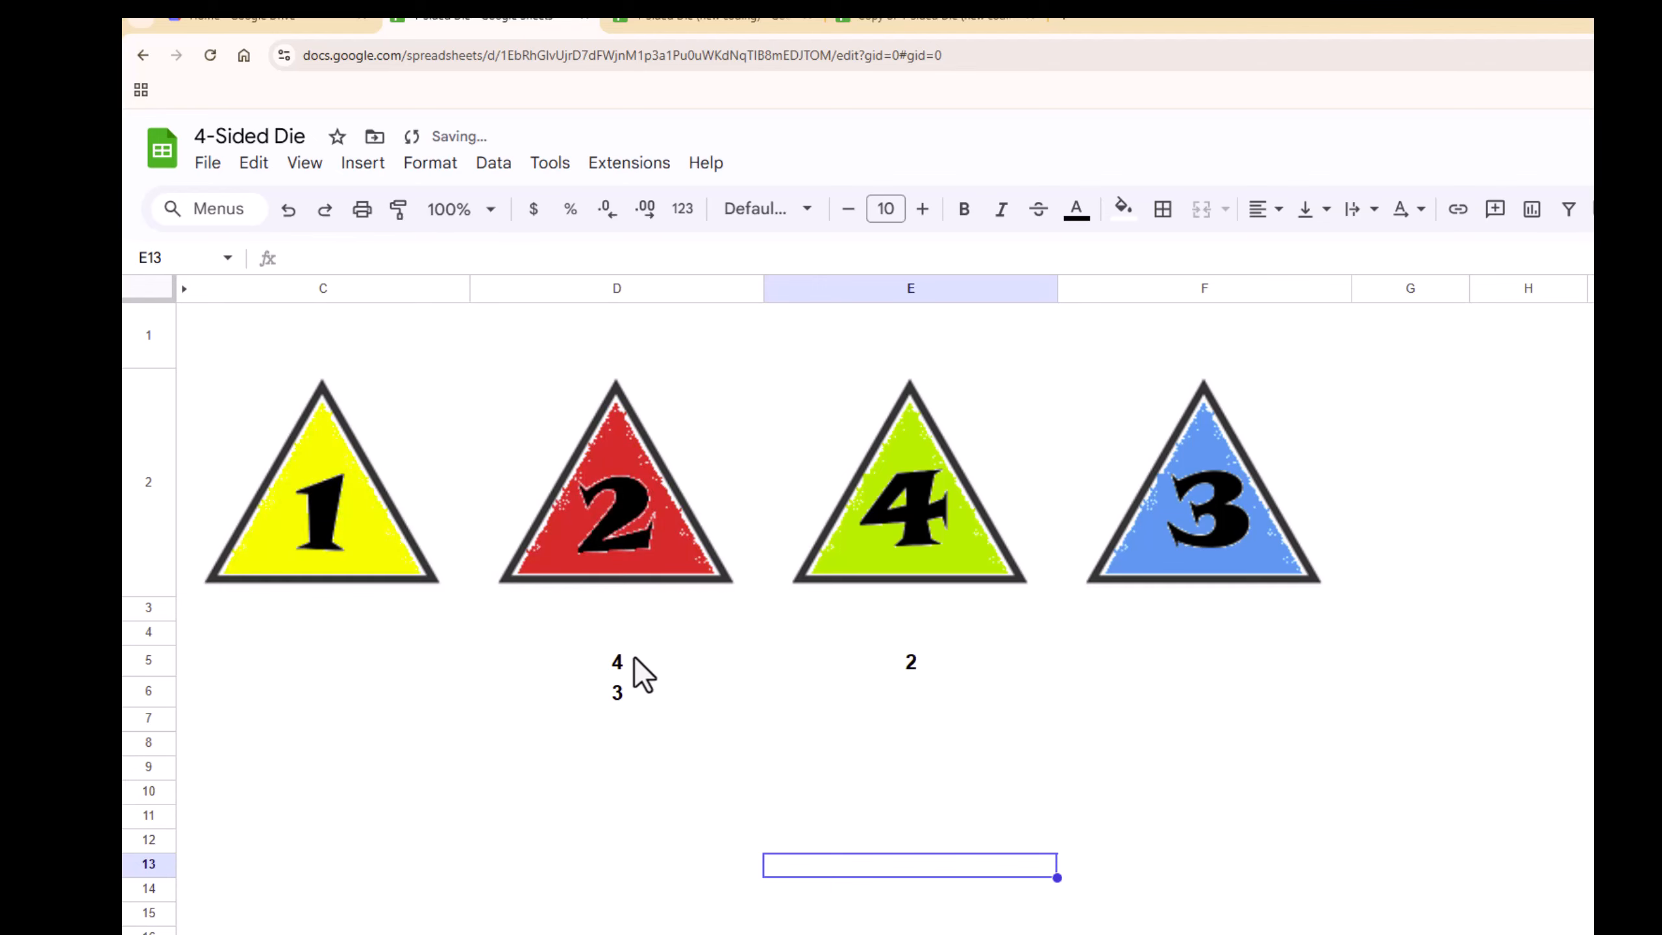
Inspect the random-number formulas in D5 and D6 and the third die's lookup formula in E2.
click(634, 660)
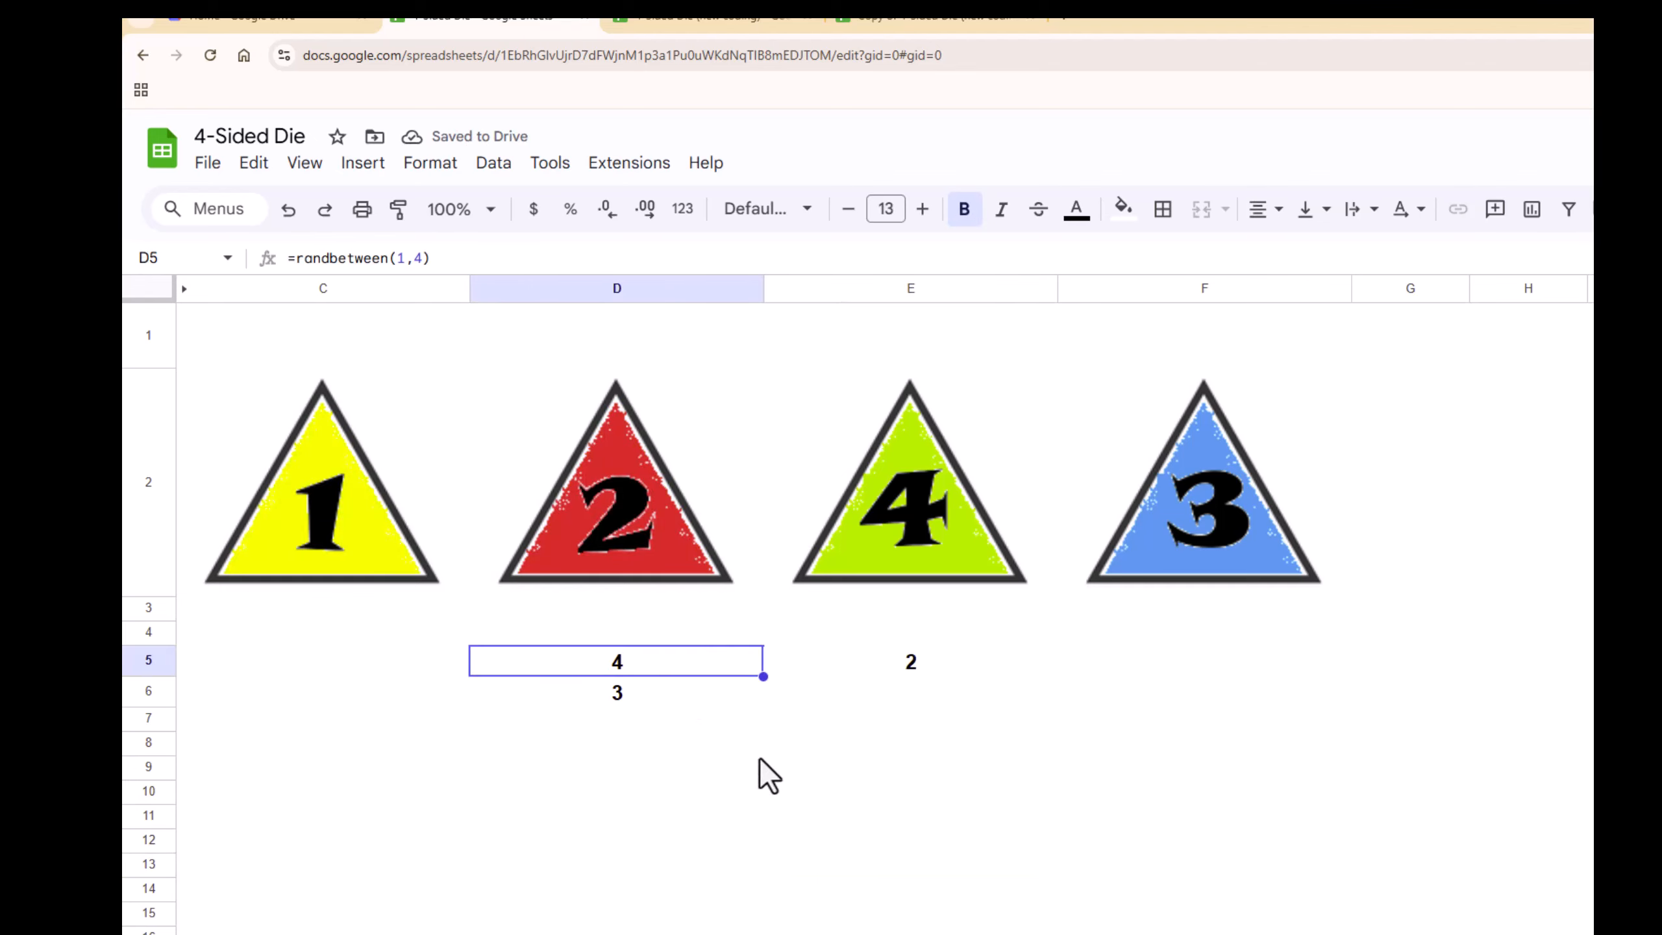
click(934, 522)
click(614, 685)
Reroll the dice about six times by repeatedly clearing empty cell E14.
click(793, 890)
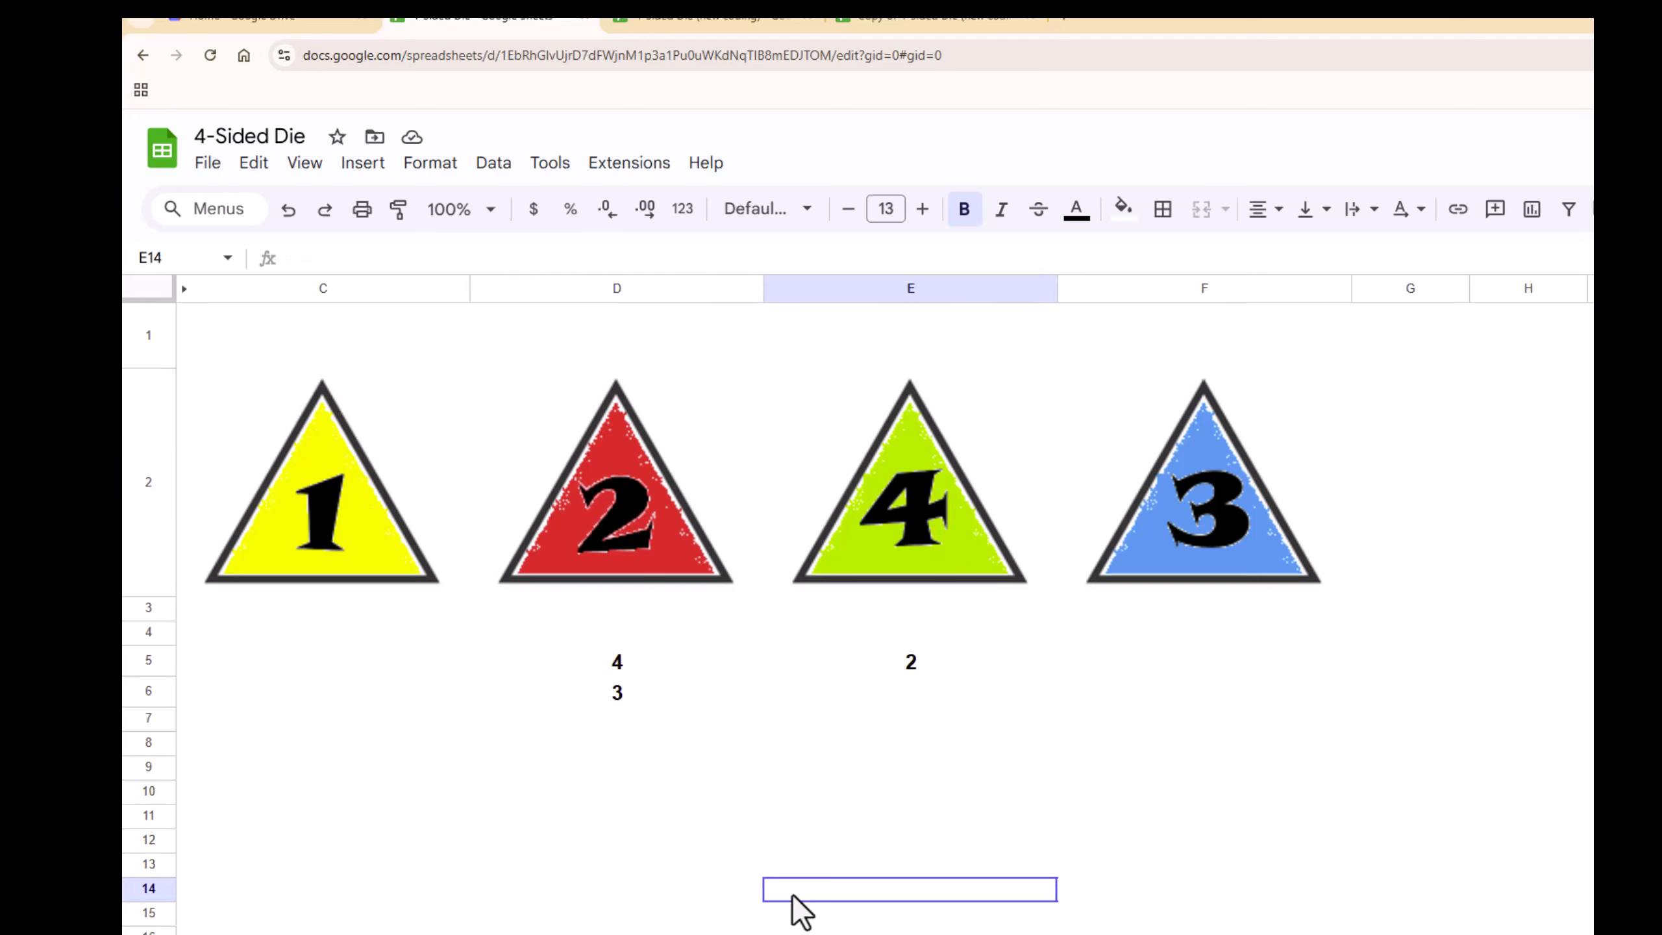
key(Delete)
key(Delete)
key(Delete)
key(Delete)
key(Delete)
key(Delete)
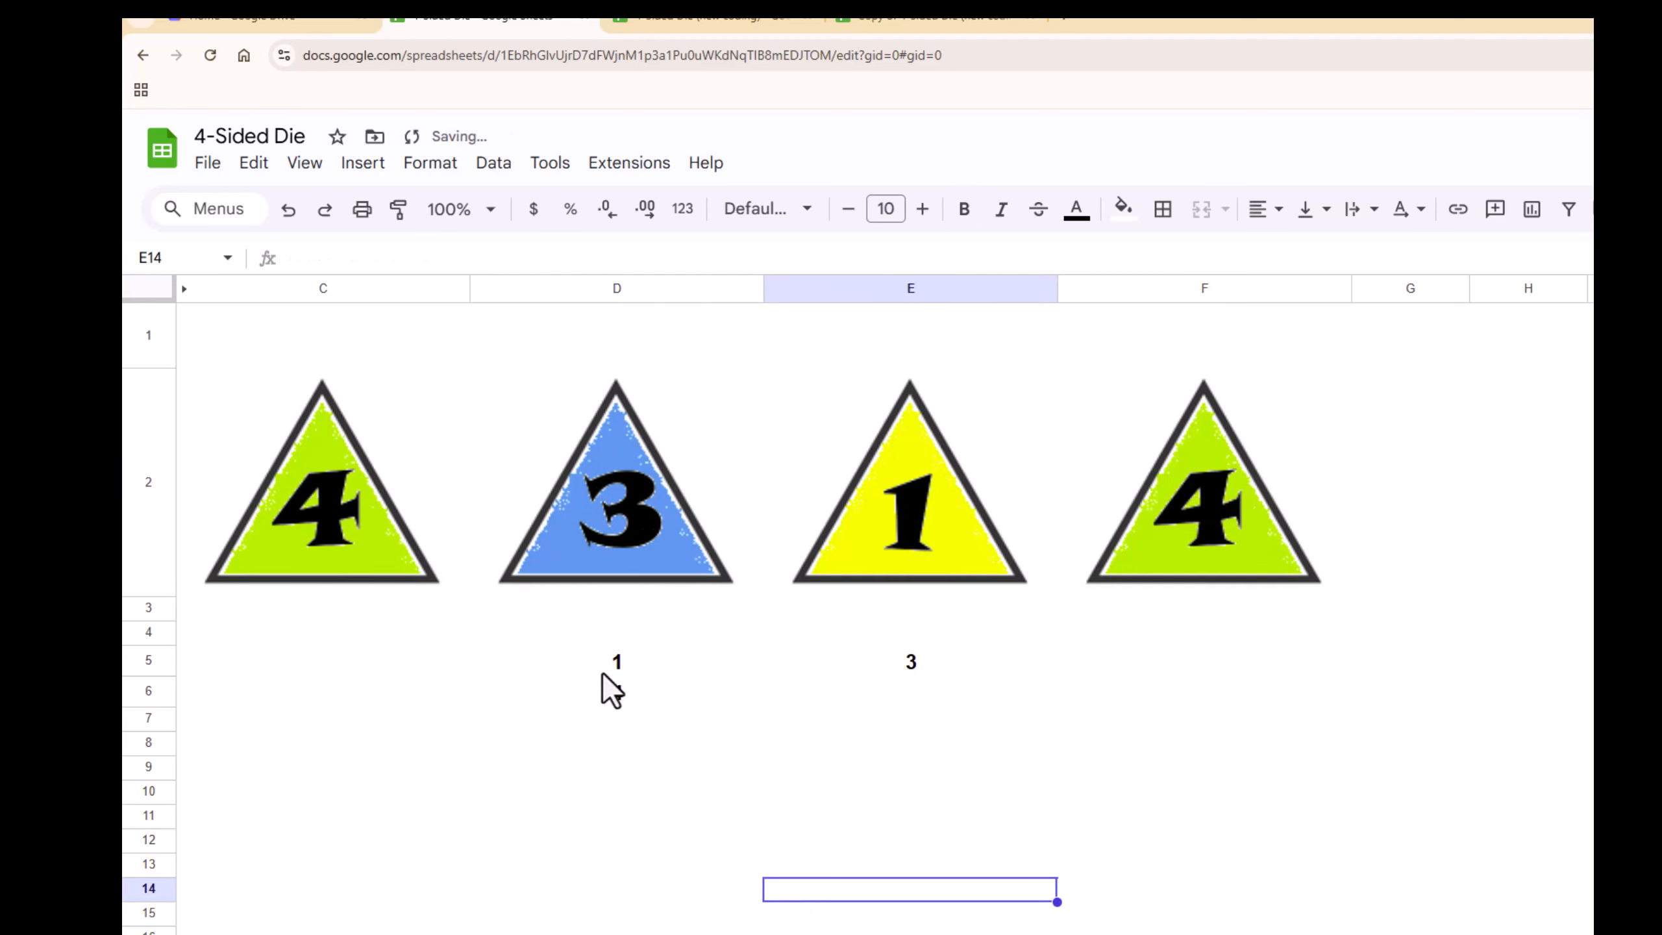
Move the random-number formula from D5 to F9.
key(ctrl+c)
click(602, 673)
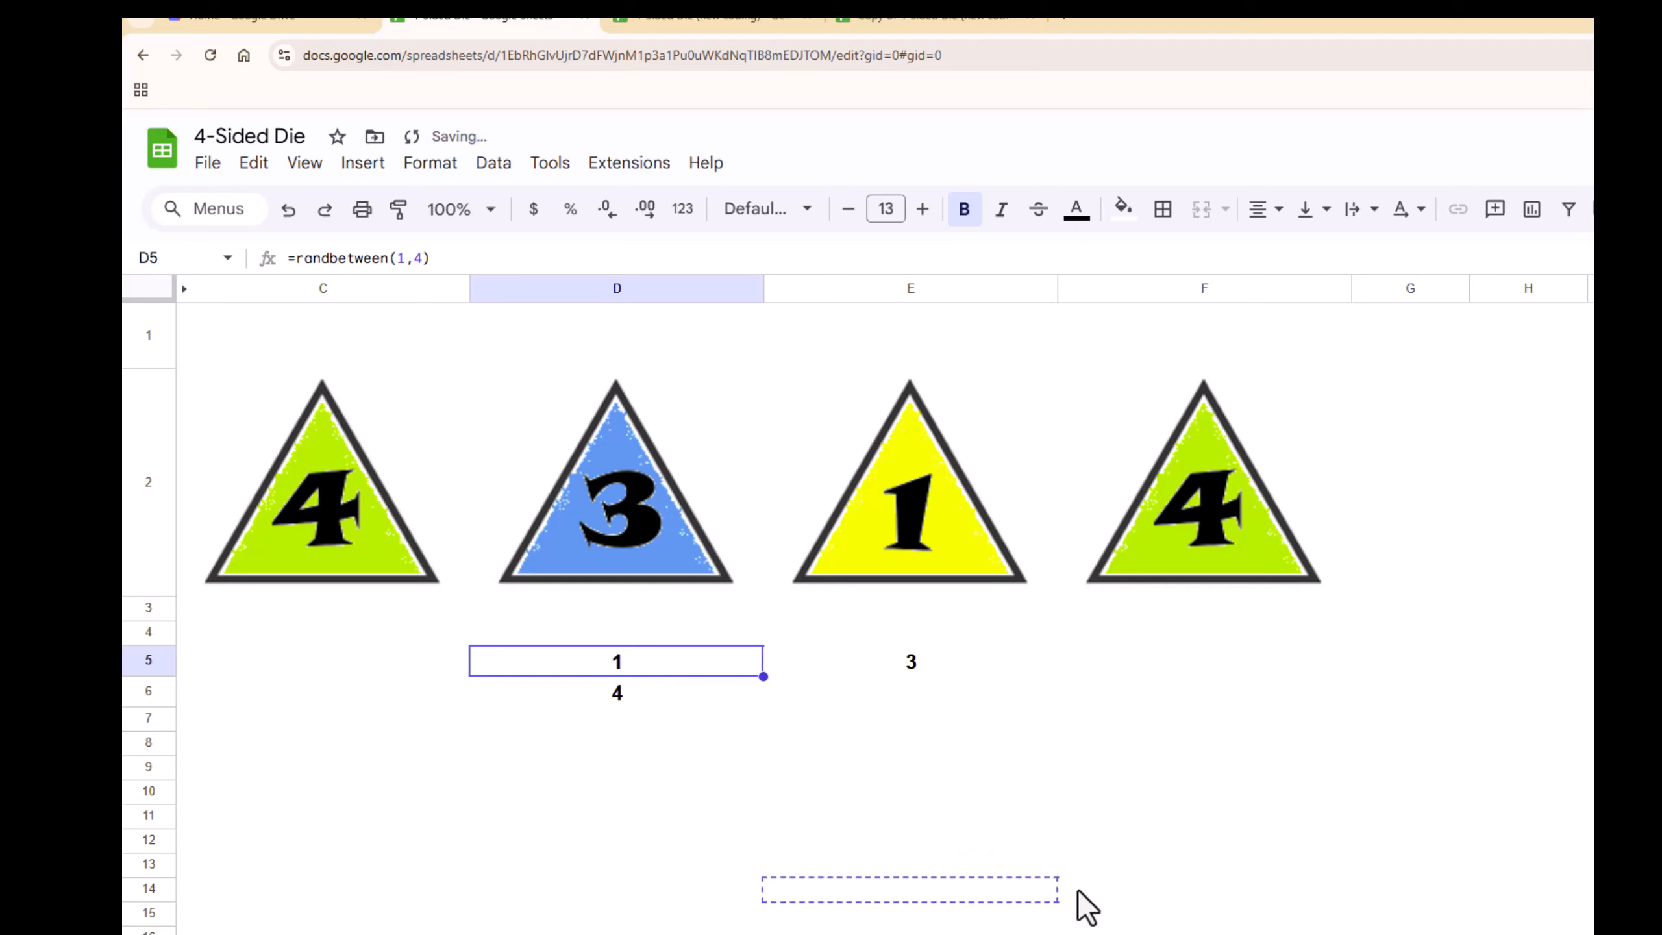
drag(1078, 890, 1282, 782)
Reroll the dice about four times by repeatedly clearing empty cell E13.
click(836, 875)
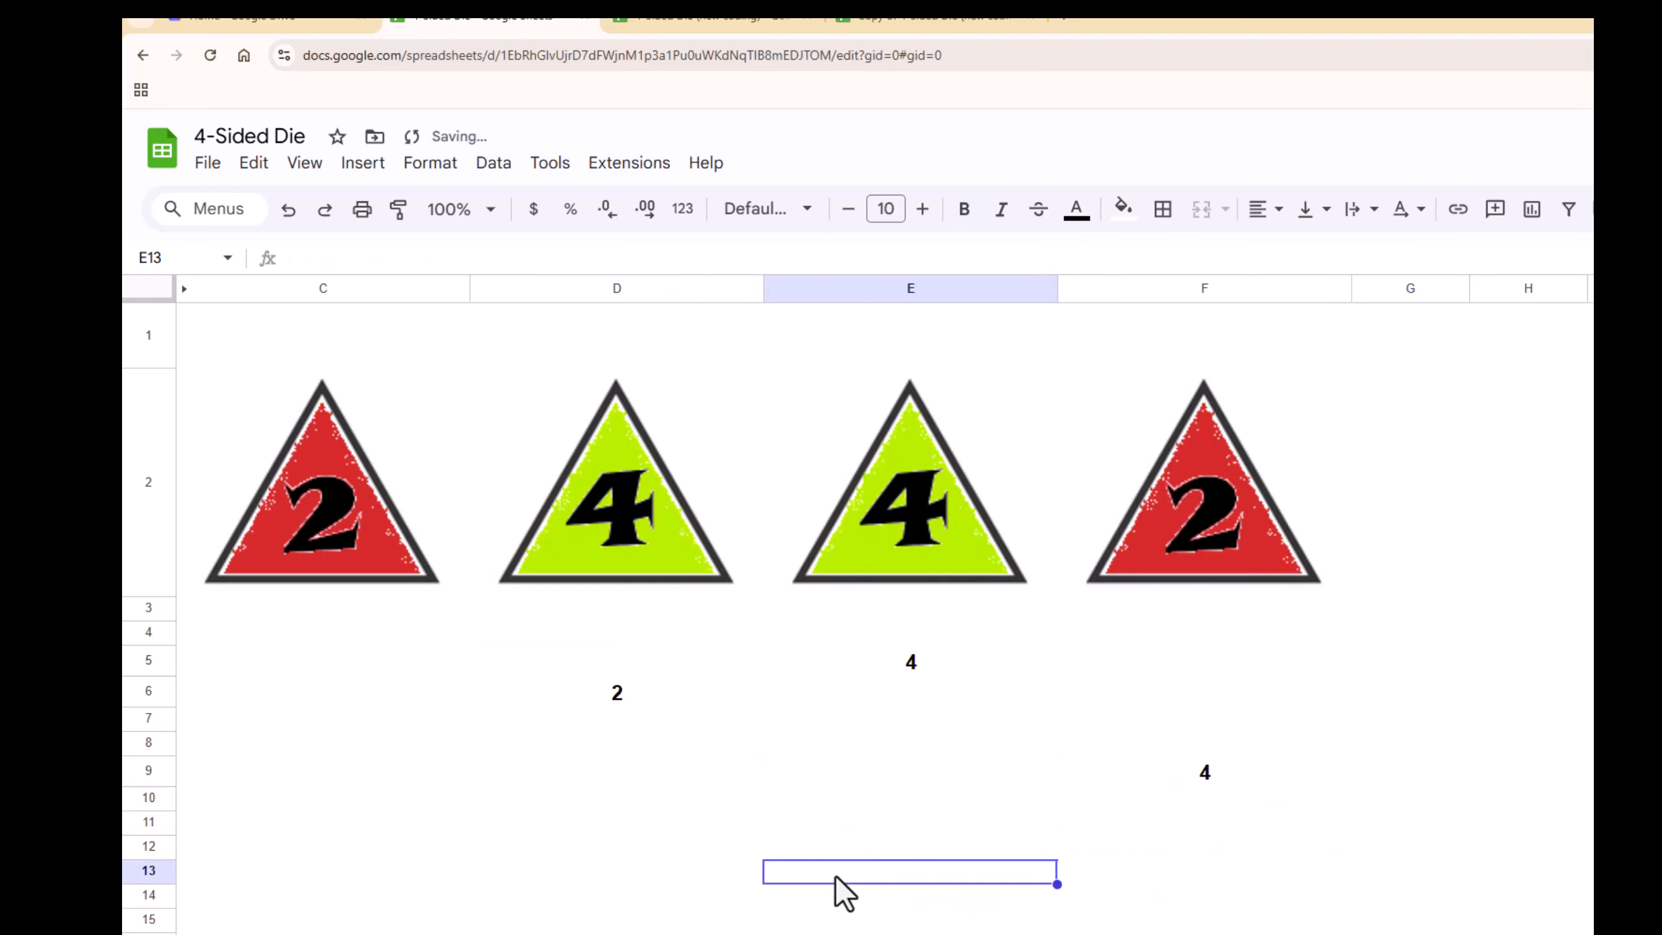
key(Delete)
key(Delete)
key(Delete)
key(Delete)
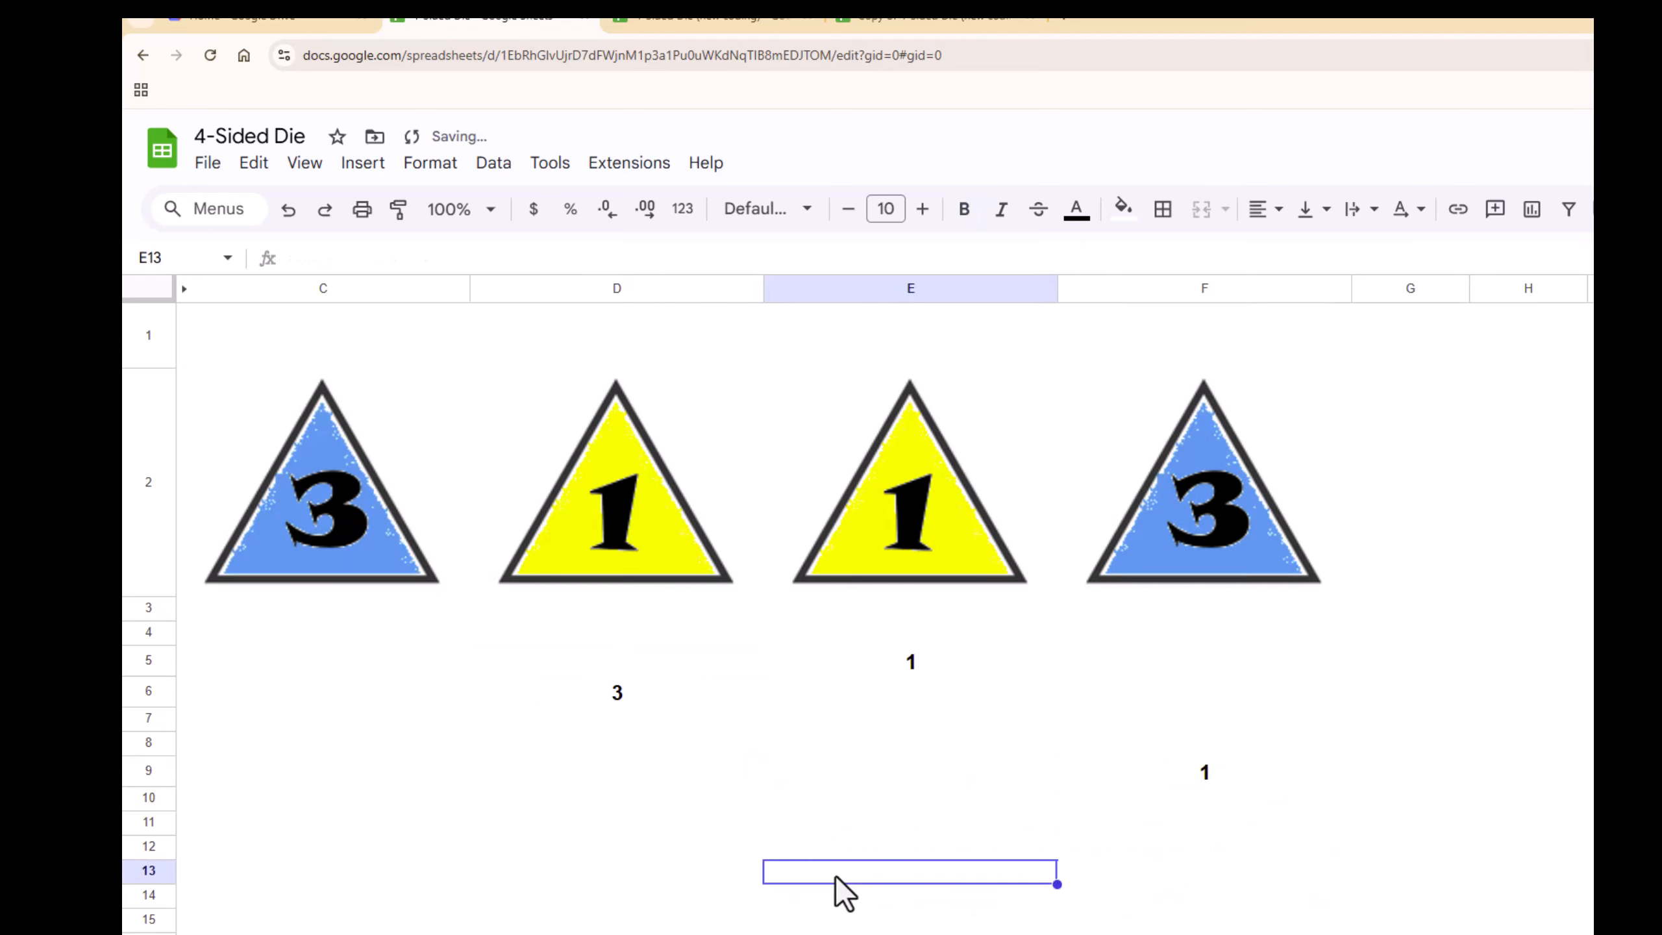
Clear the random-number formula in E5, and undo the deletion.
click(915, 657)
key(Delete)
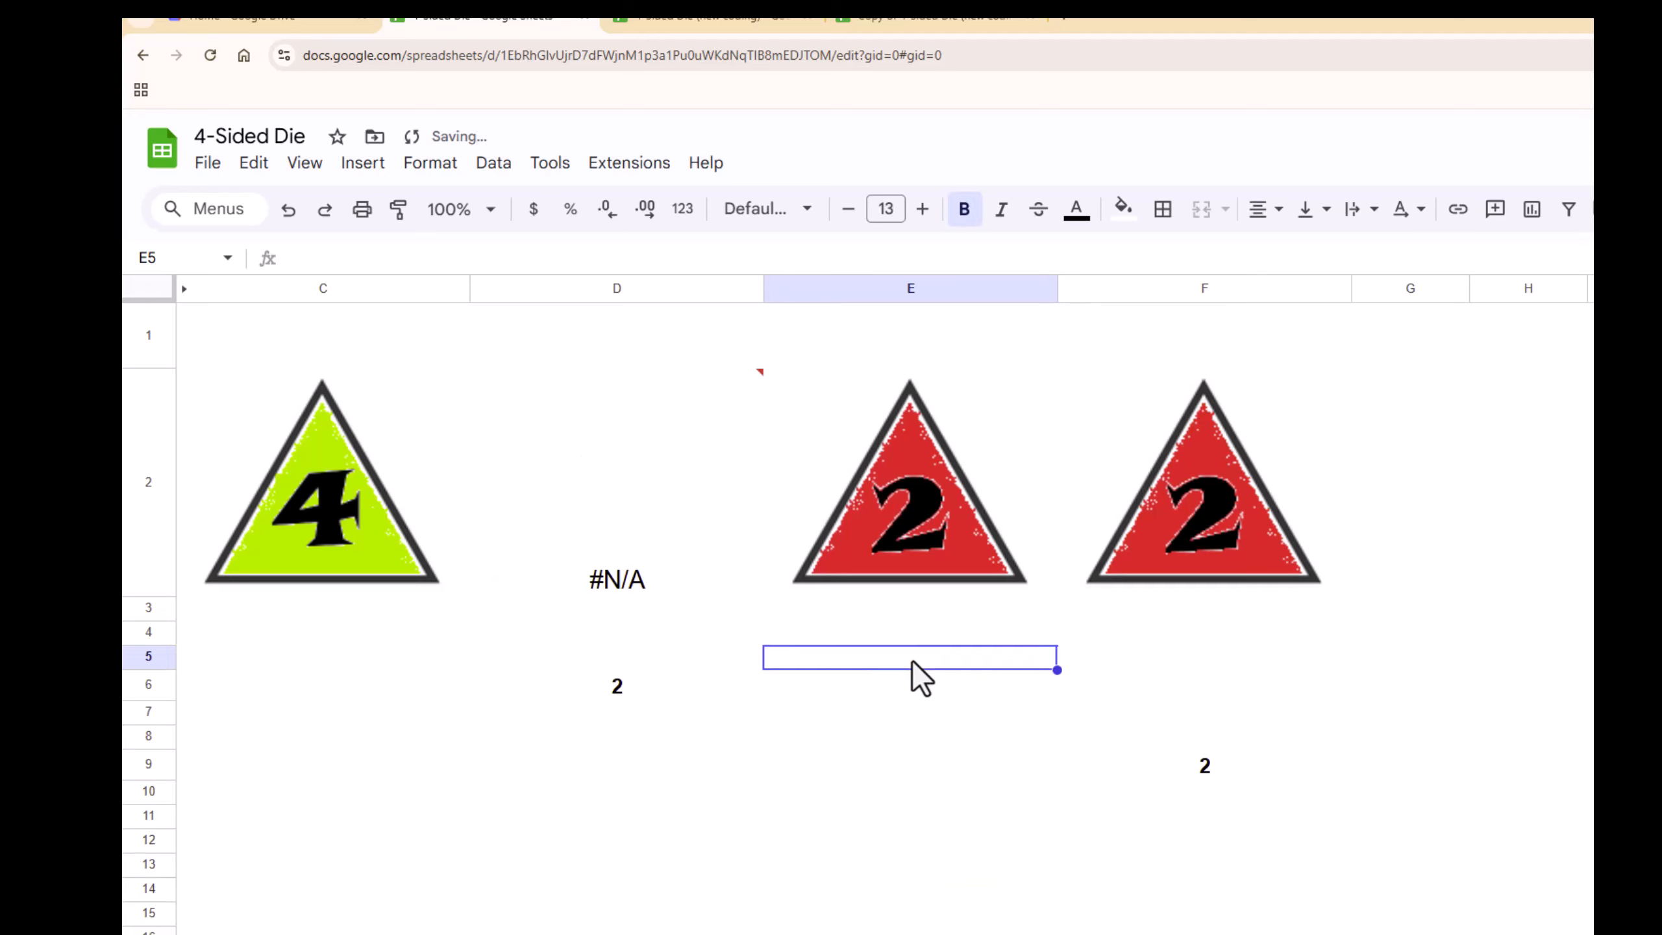
key(ctrl+z)
Reroll the dice about five times by repeatedly clearing empty cell E7.
click(896, 730)
key(Delete)
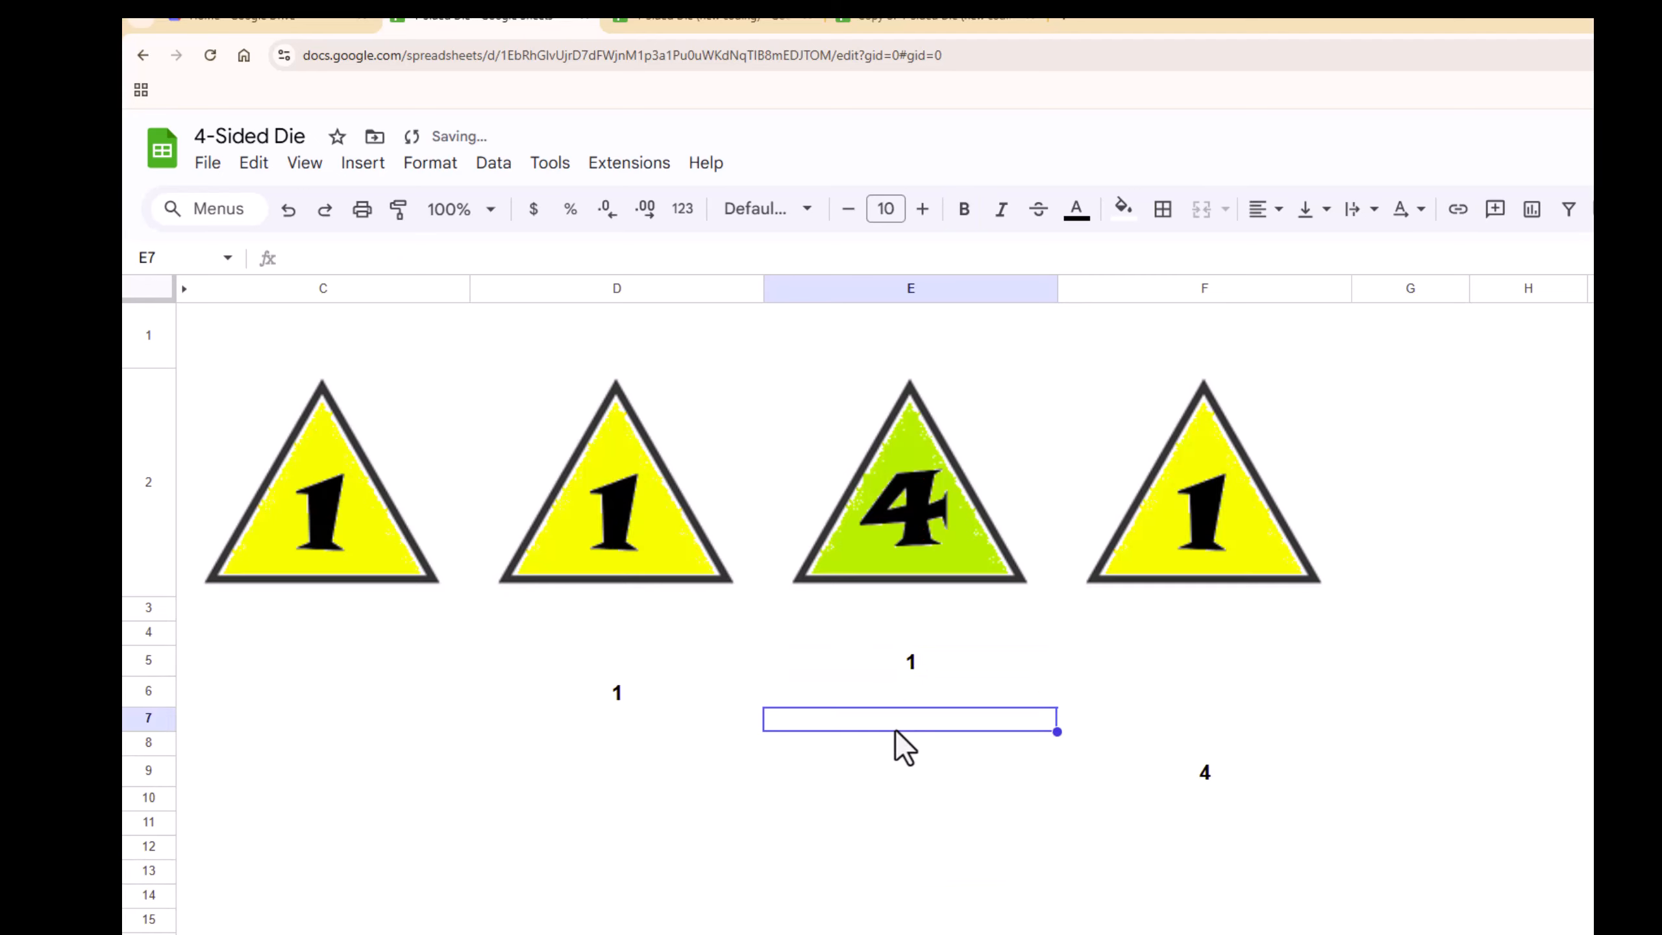
key(Delete)
key(Delete)
key(Delete)
key(Delete)
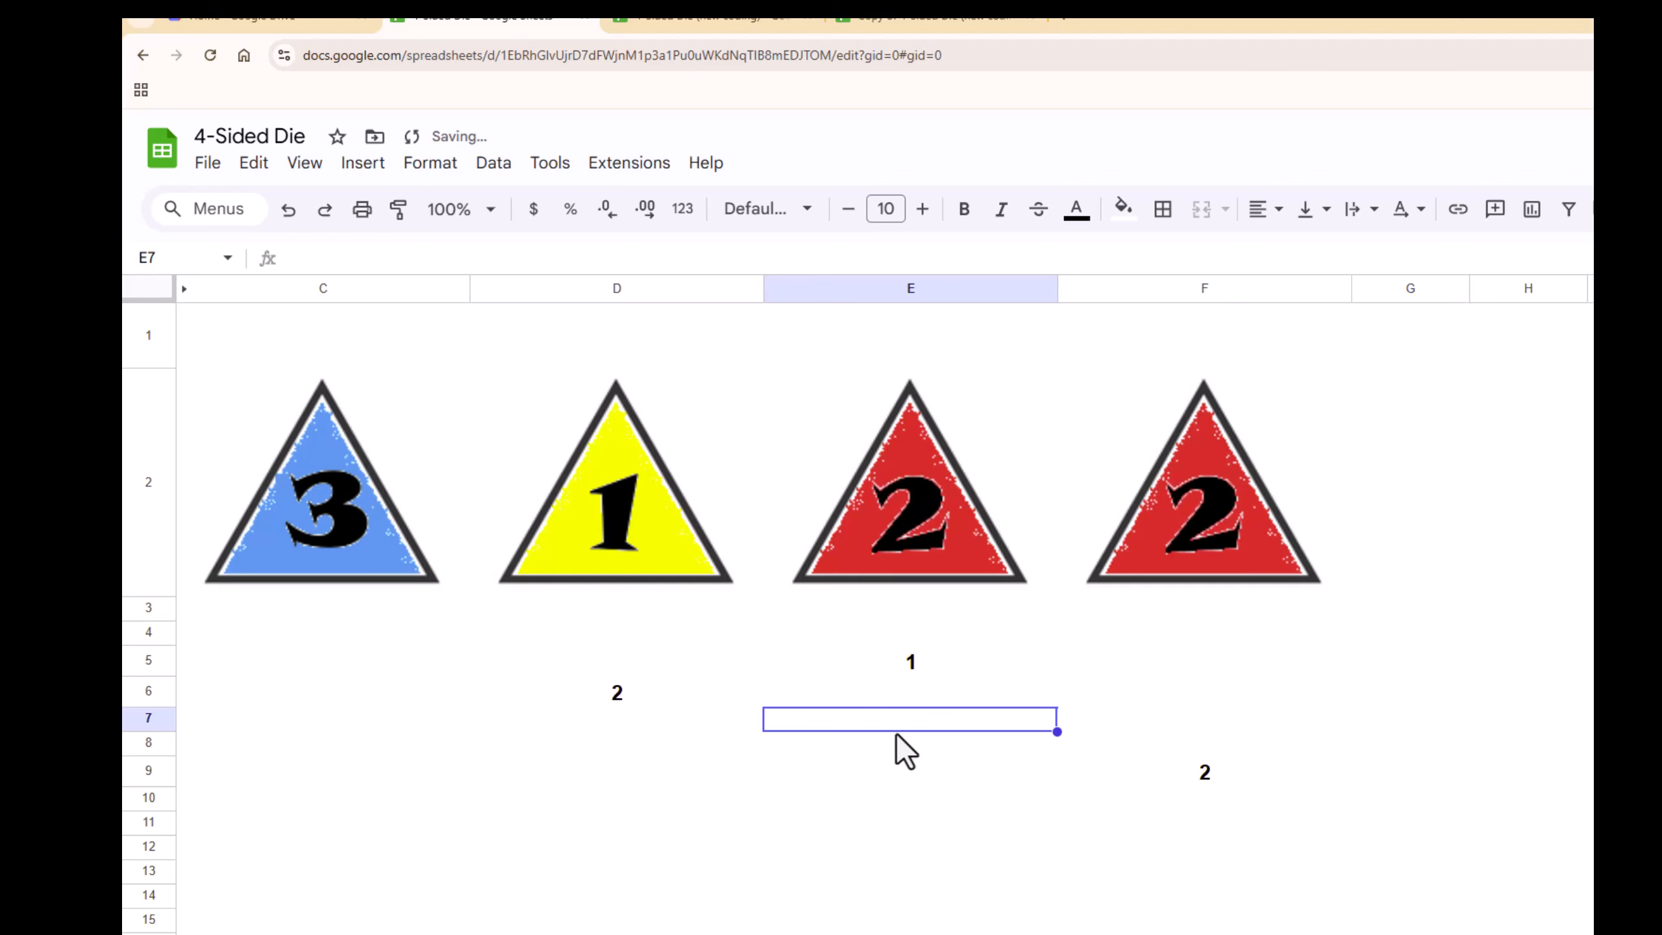
Move the random-number formula from D6 to D5, and reroll the dice by clearing empty cell D8.
click(911, 669)
click(620, 697)
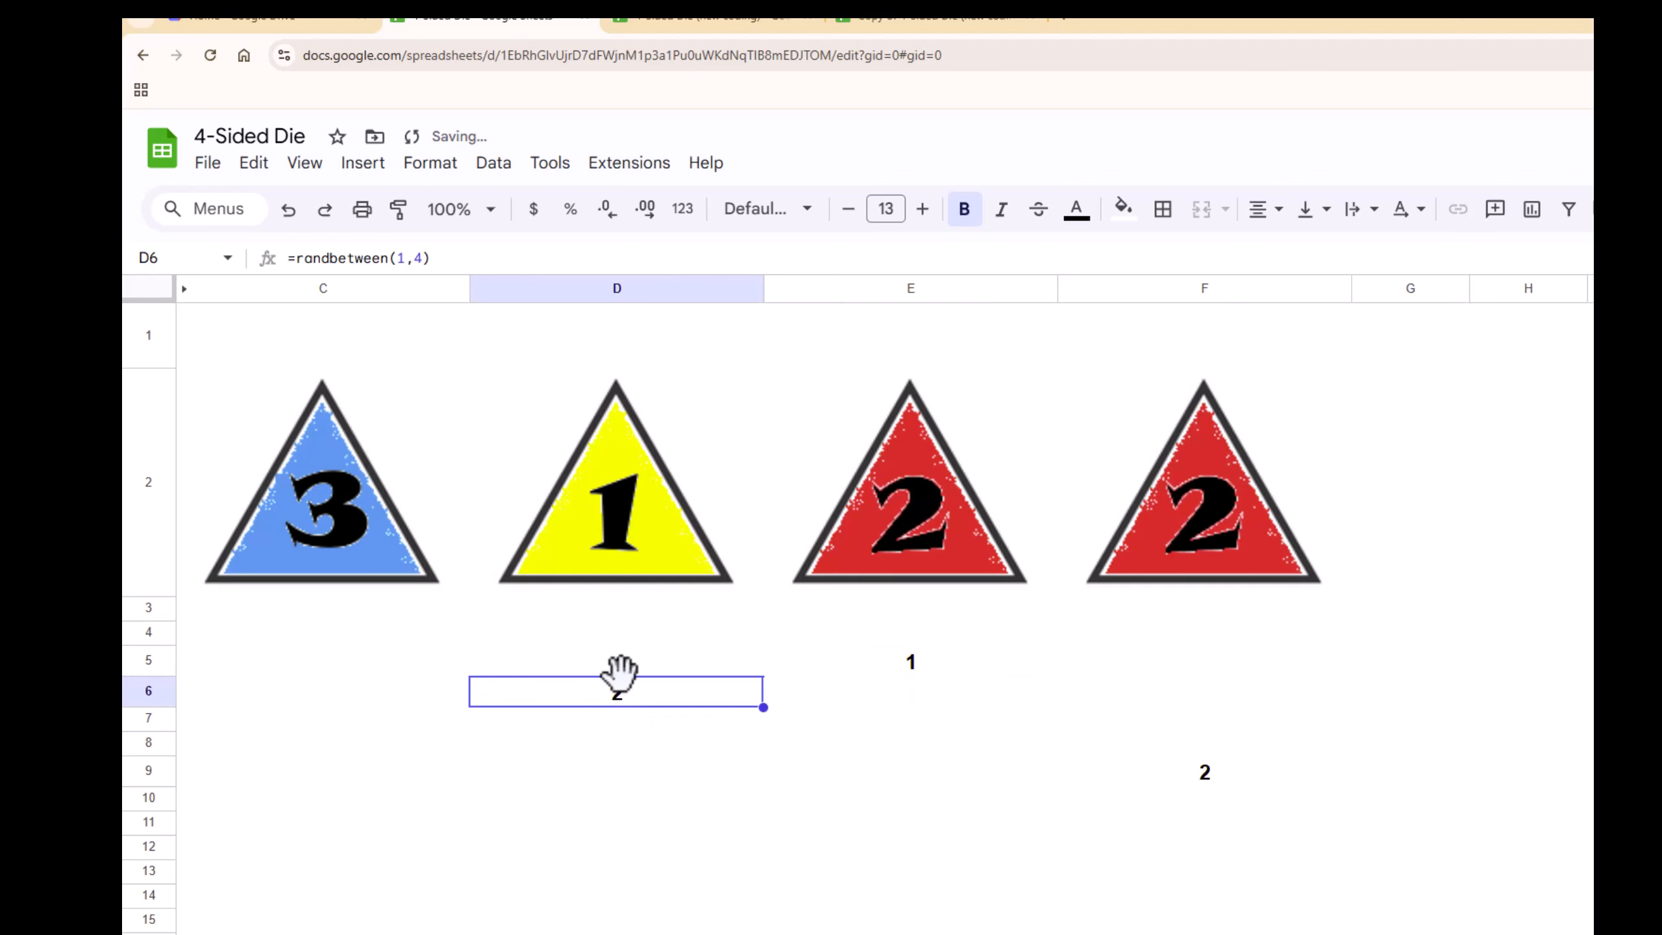
drag(622, 681, 622, 667)
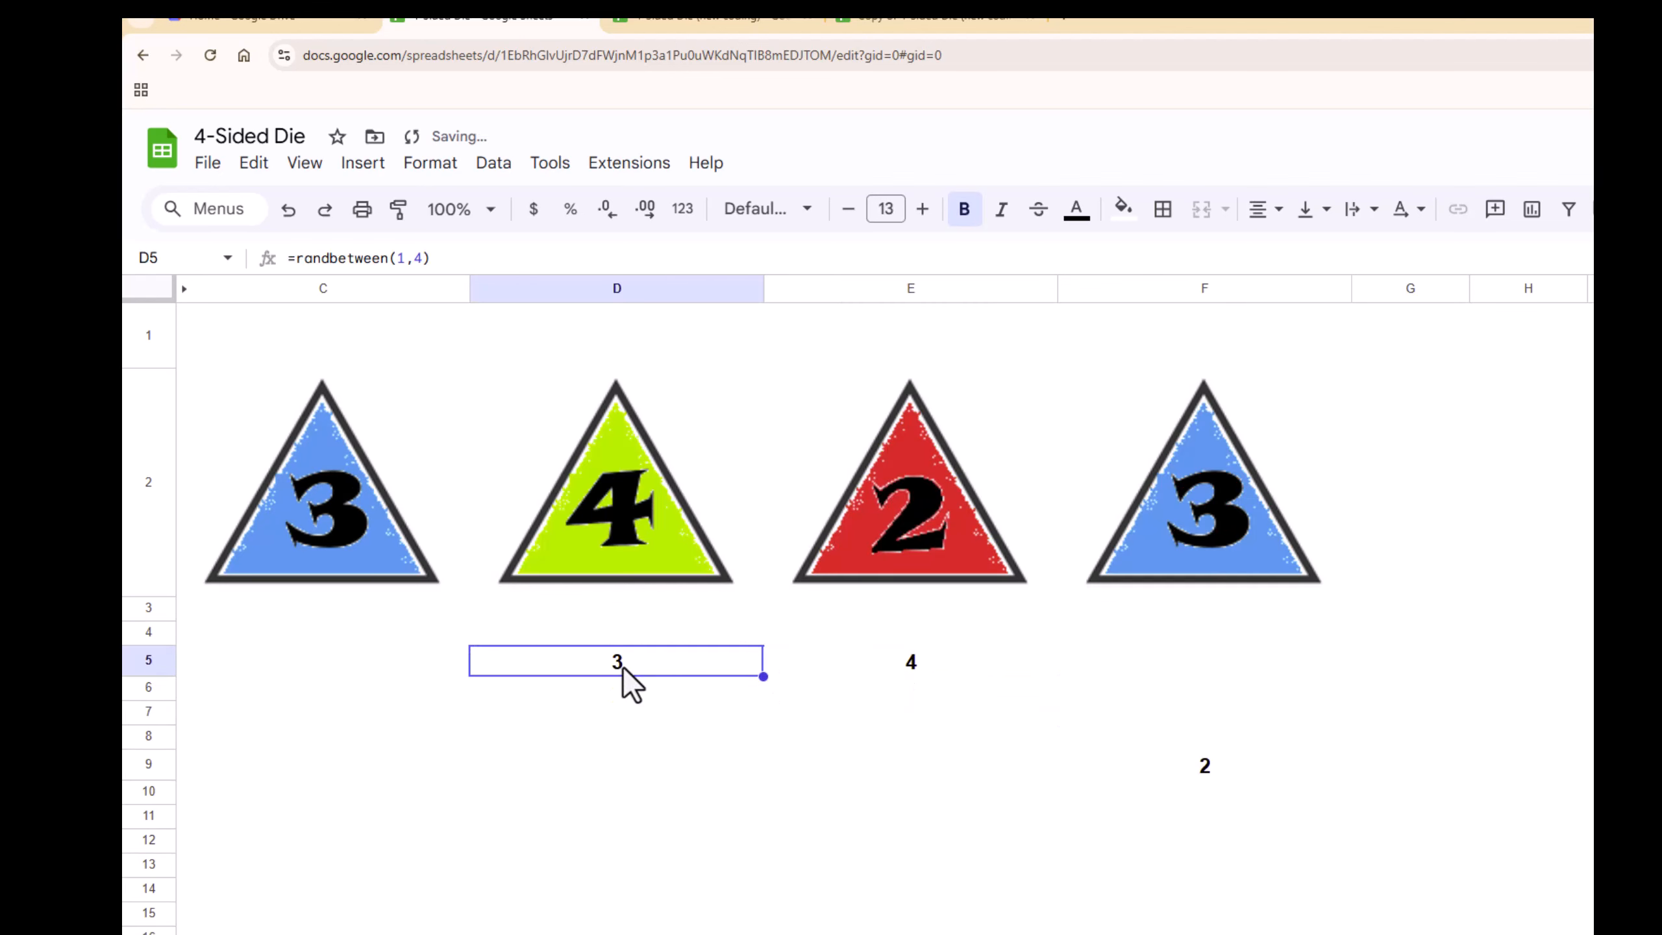
click(650, 738)
key(Delete)
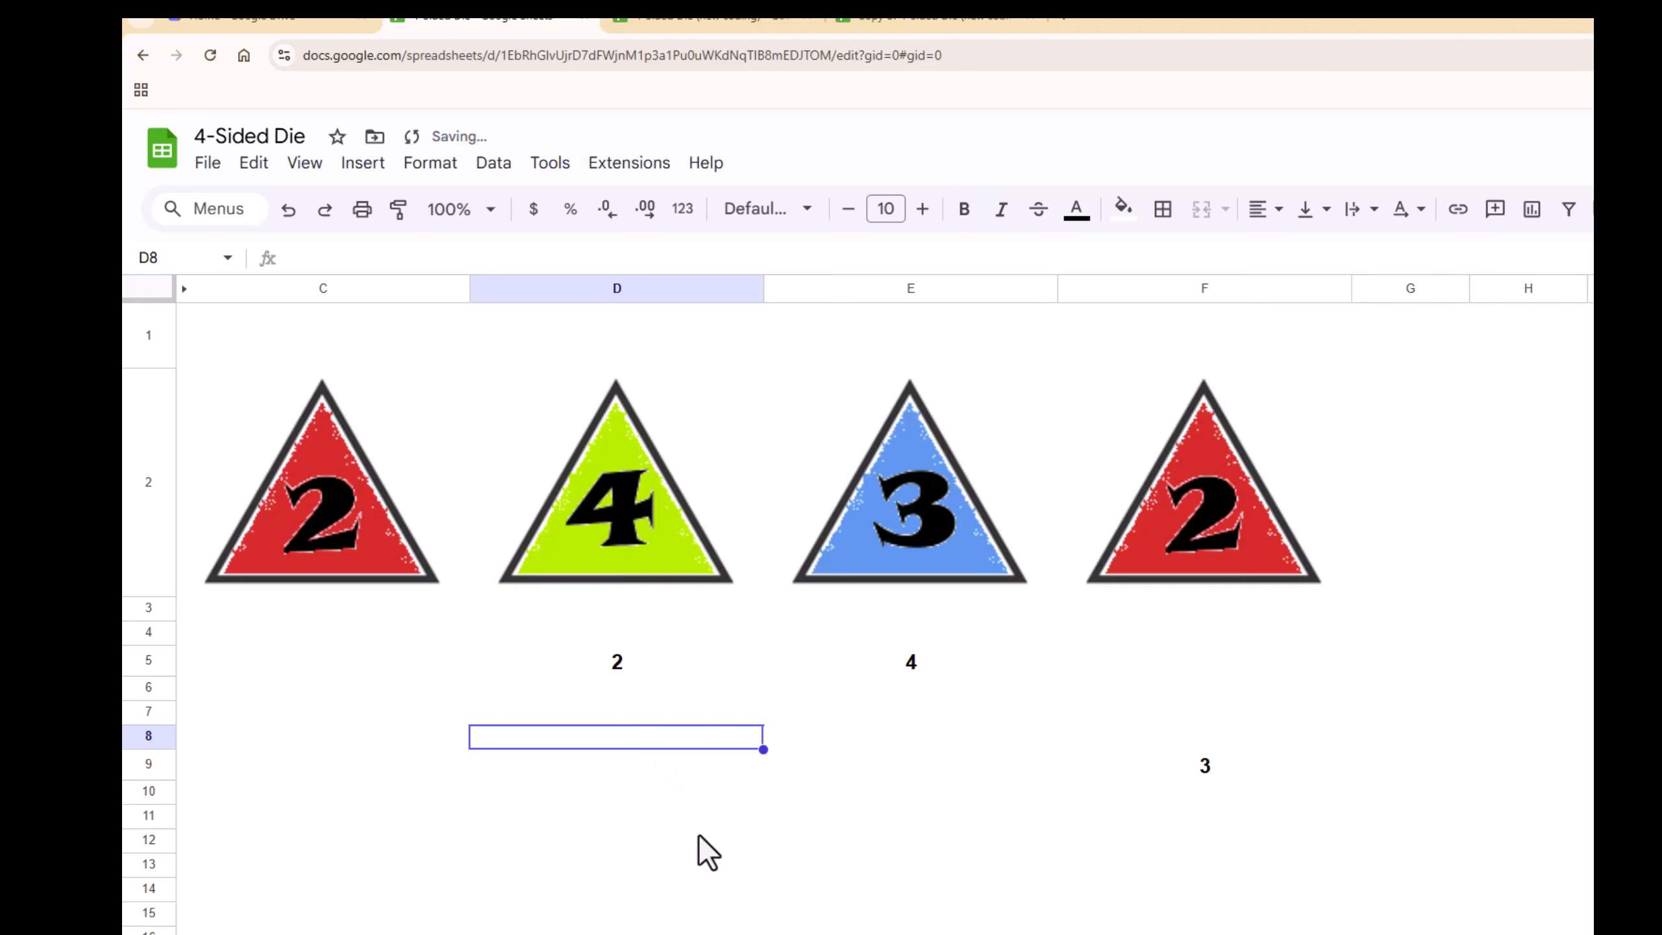
Compare the random-number formula in D5 with the image lookup formula for the die in F2.
click(625, 669)
click(1174, 542)
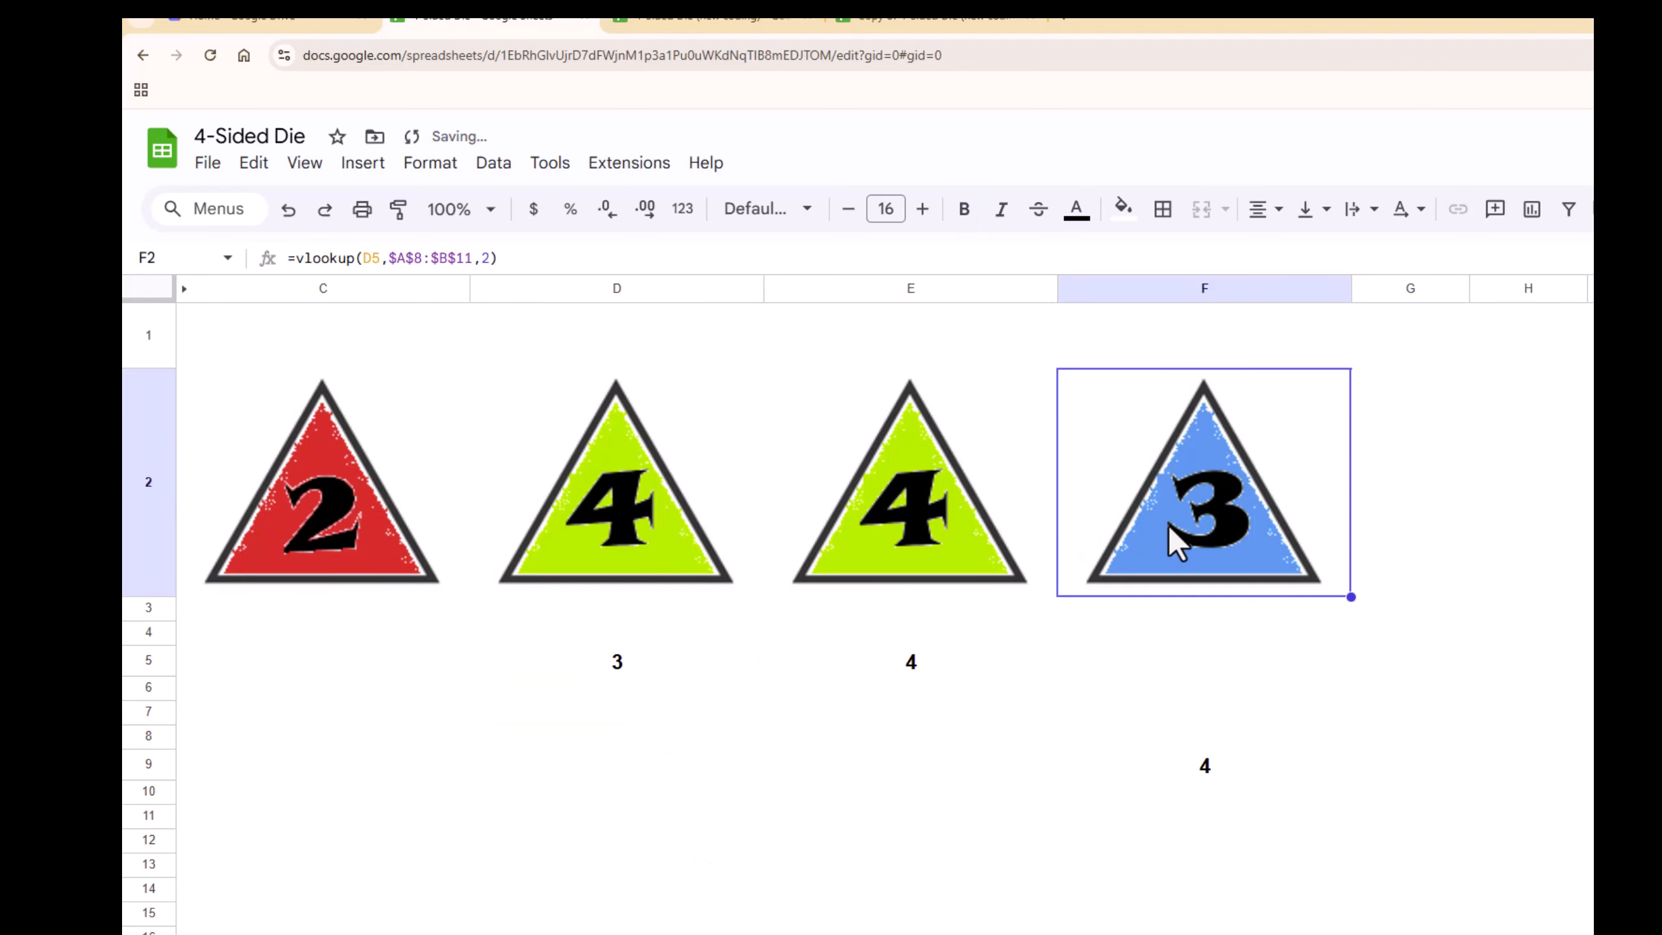
click(600, 668)
Reroll the dice about eight times by repeatedly clearing empty cell D9.
click(621, 764)
key(Delete)
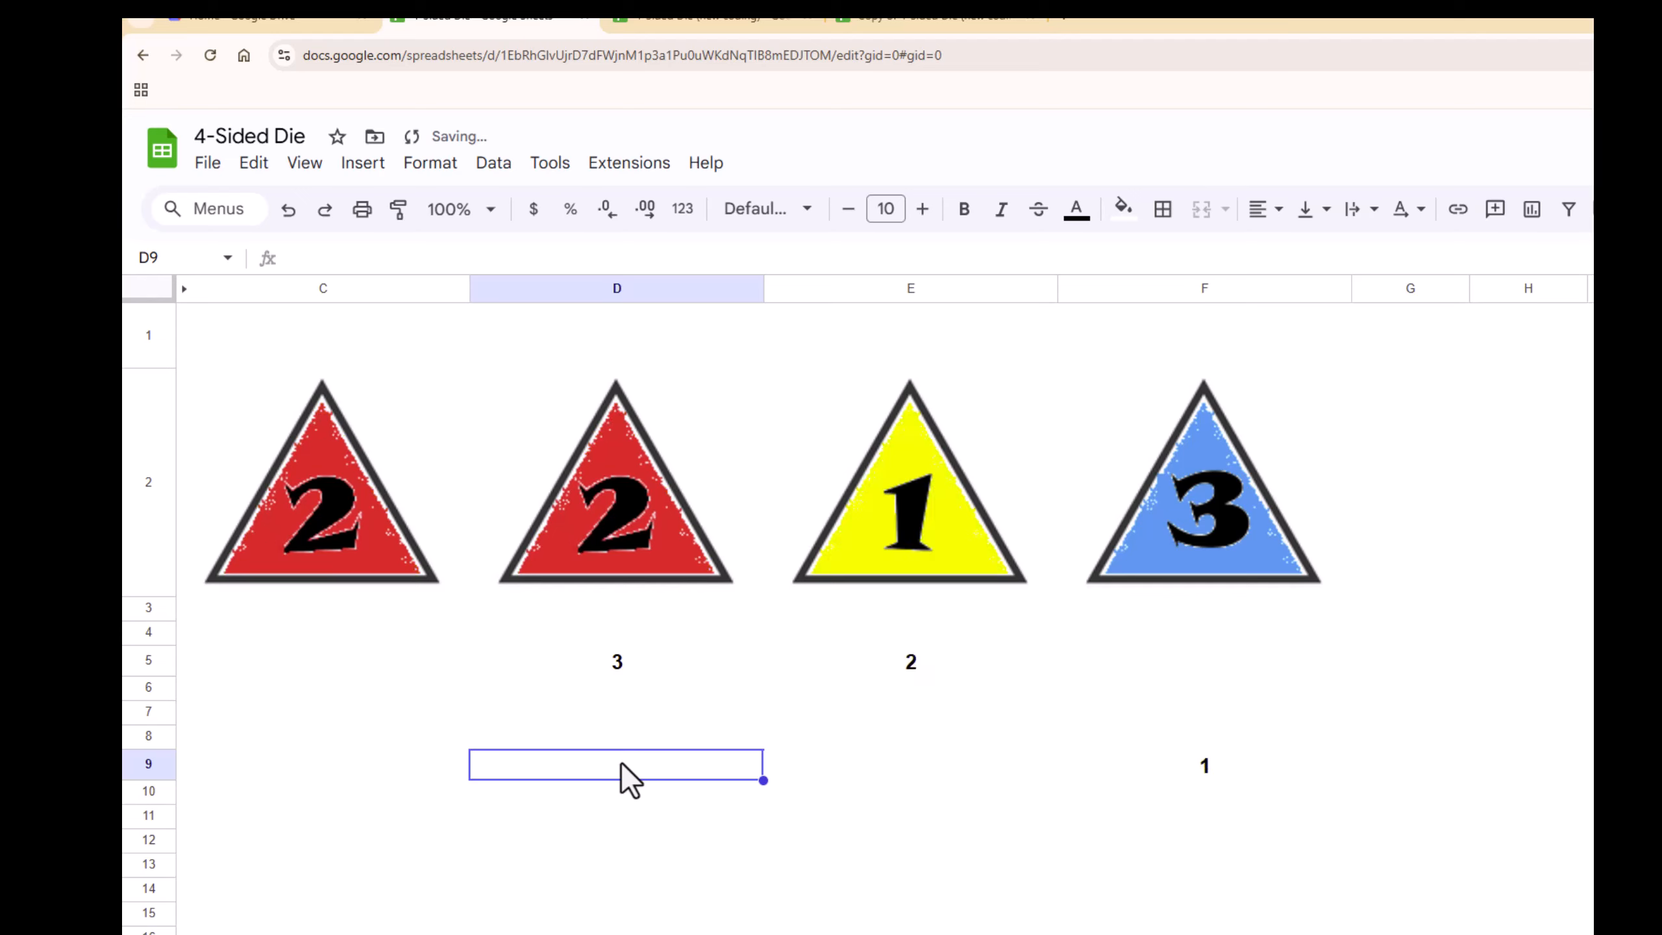
key(Delete)
key(Delete)
key(Delete)
key(Delete)
key(Delete)
key(Delete)
key(Delete)
Move the random-number formula in D5 to G11 and the one in E5 to F15.
click(627, 656)
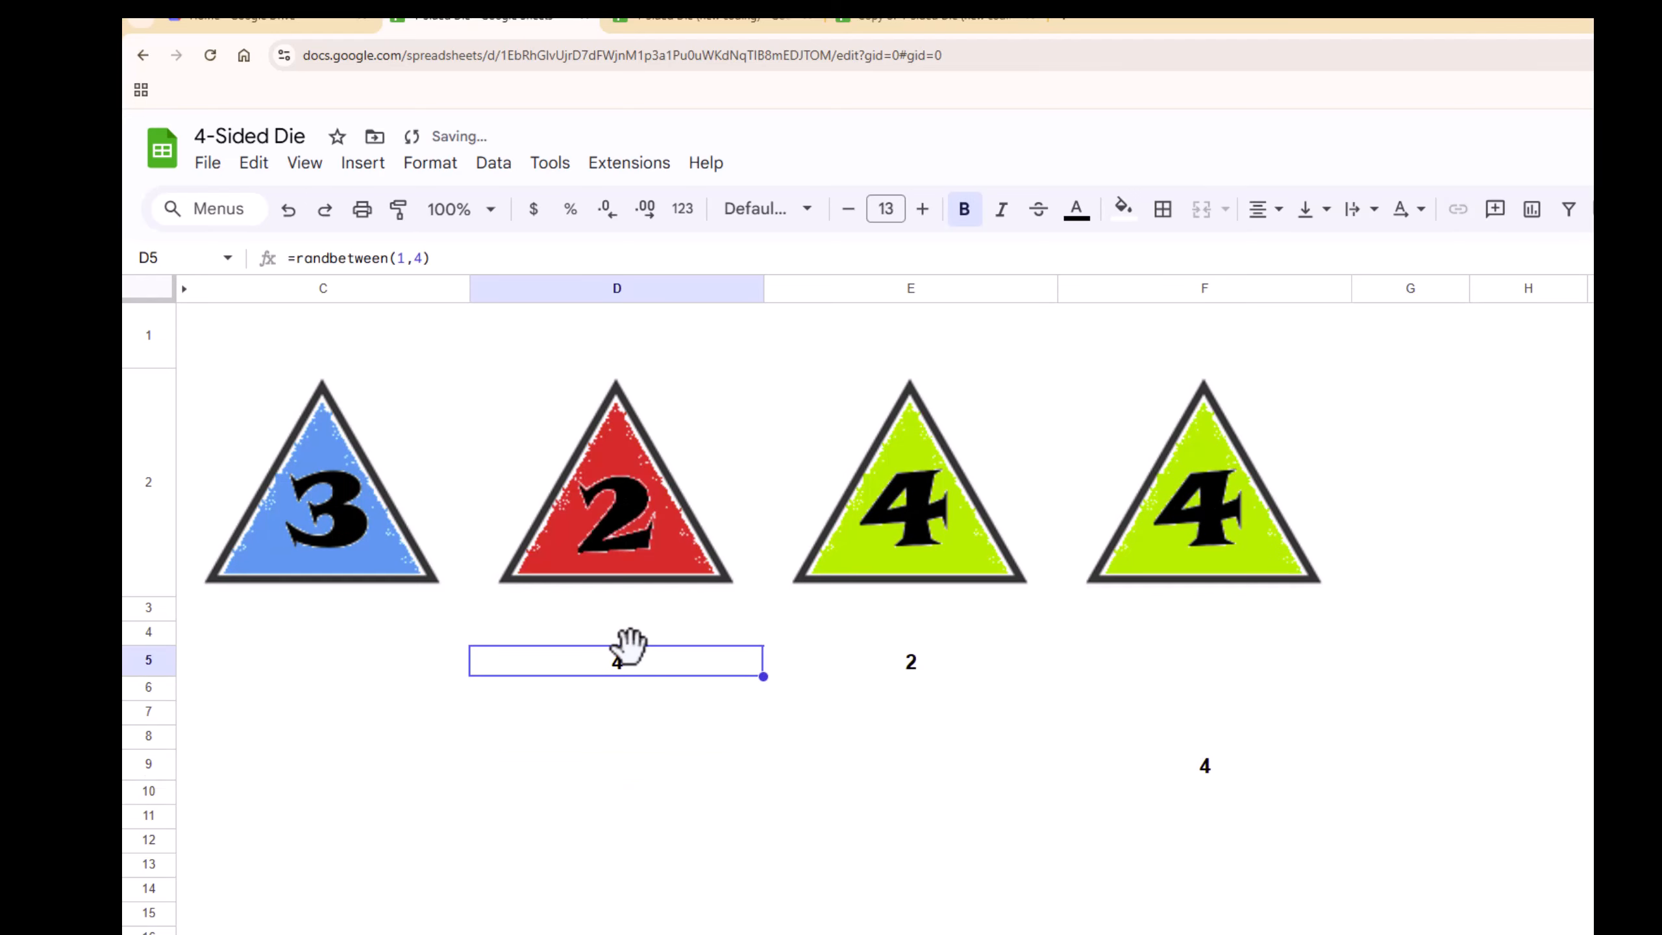
drag(622, 668, 1380, 829)
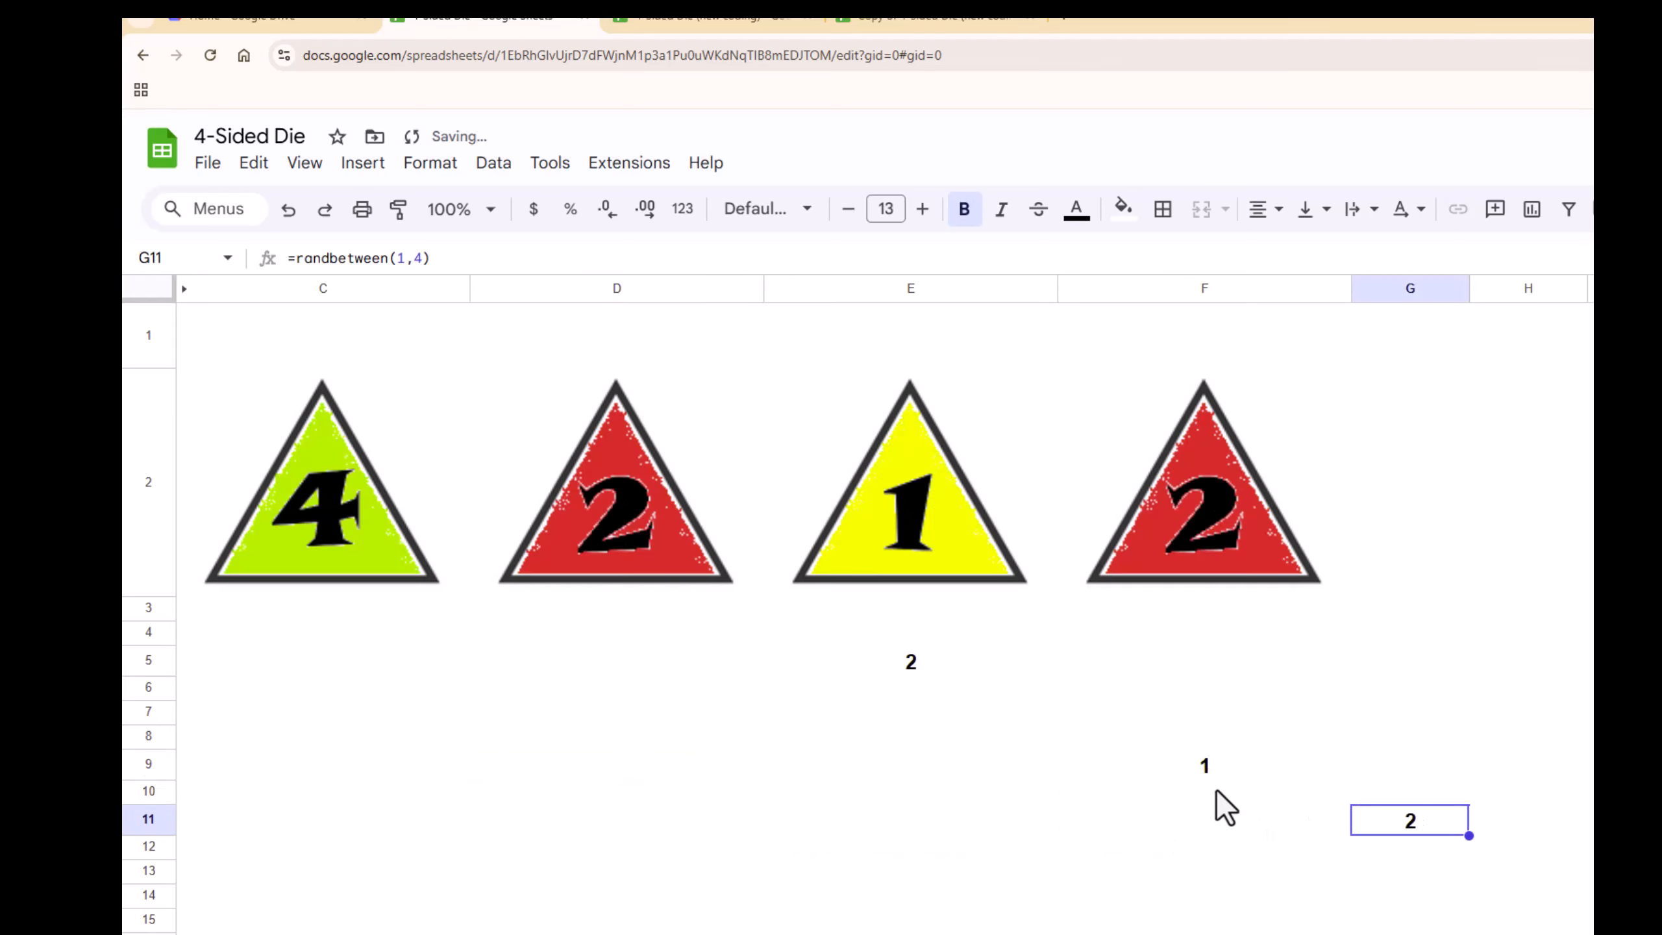
click(913, 673)
drag(924, 677, 1142, 918)
Examine the random-number formula in F9 and the die image in E2 that depends on it.
click(1206, 766)
click(1308, 840)
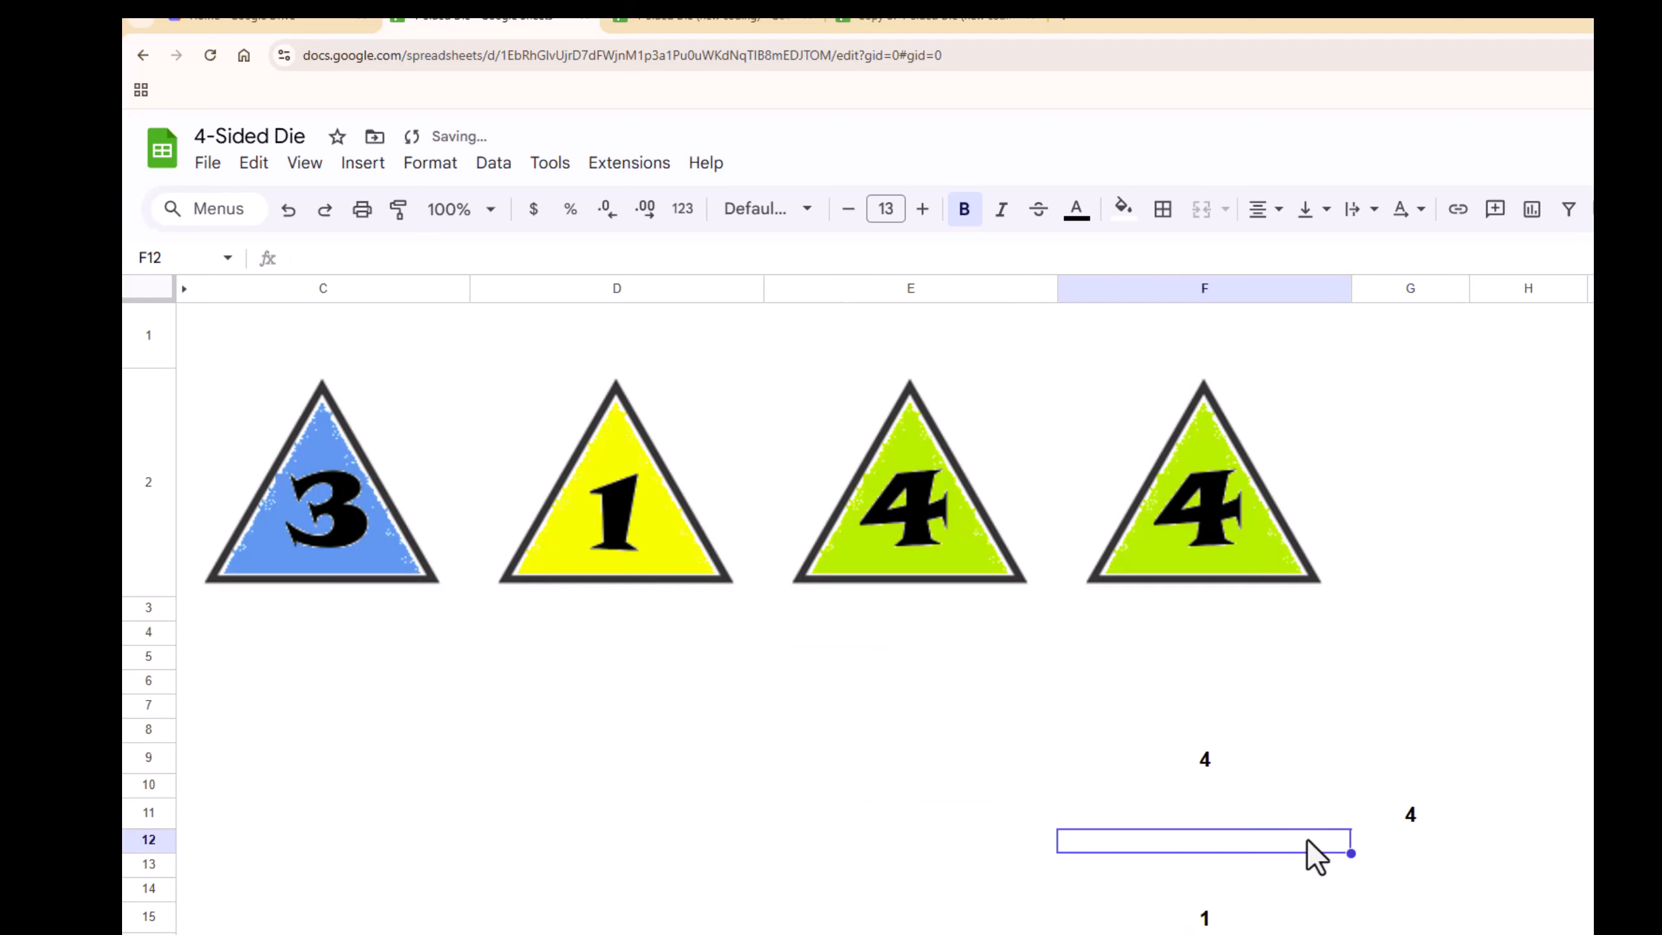
click(1197, 762)
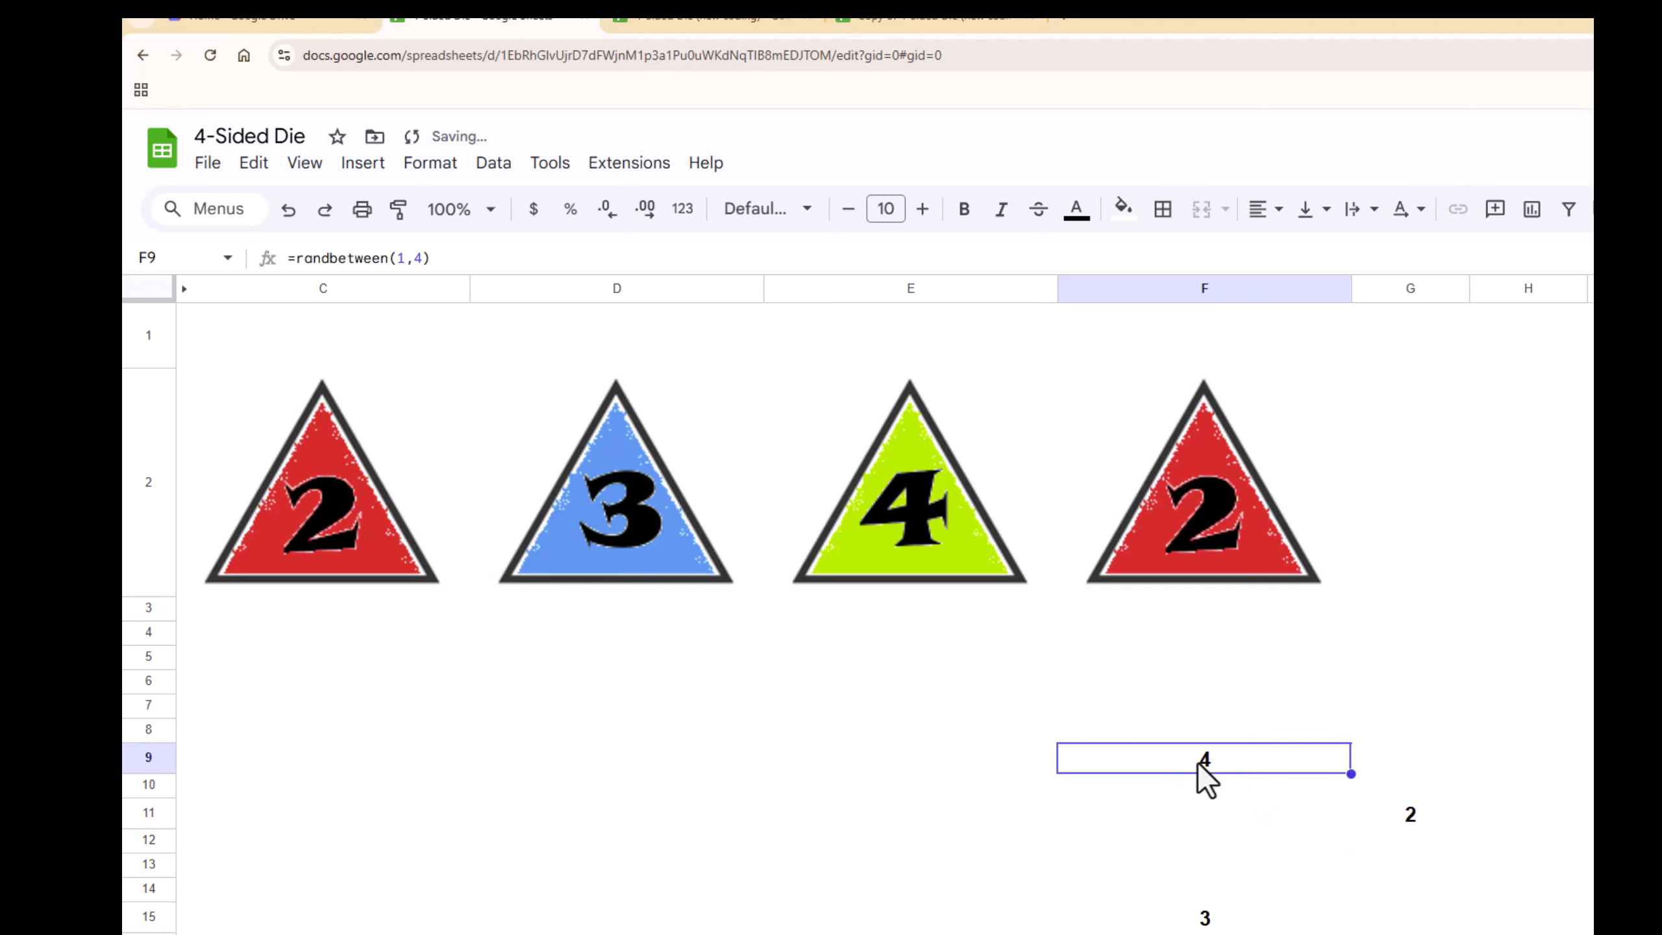
click(996, 548)
Clear the random-number formula in F9, and undo the deletion.
click(1231, 762)
key(Delete)
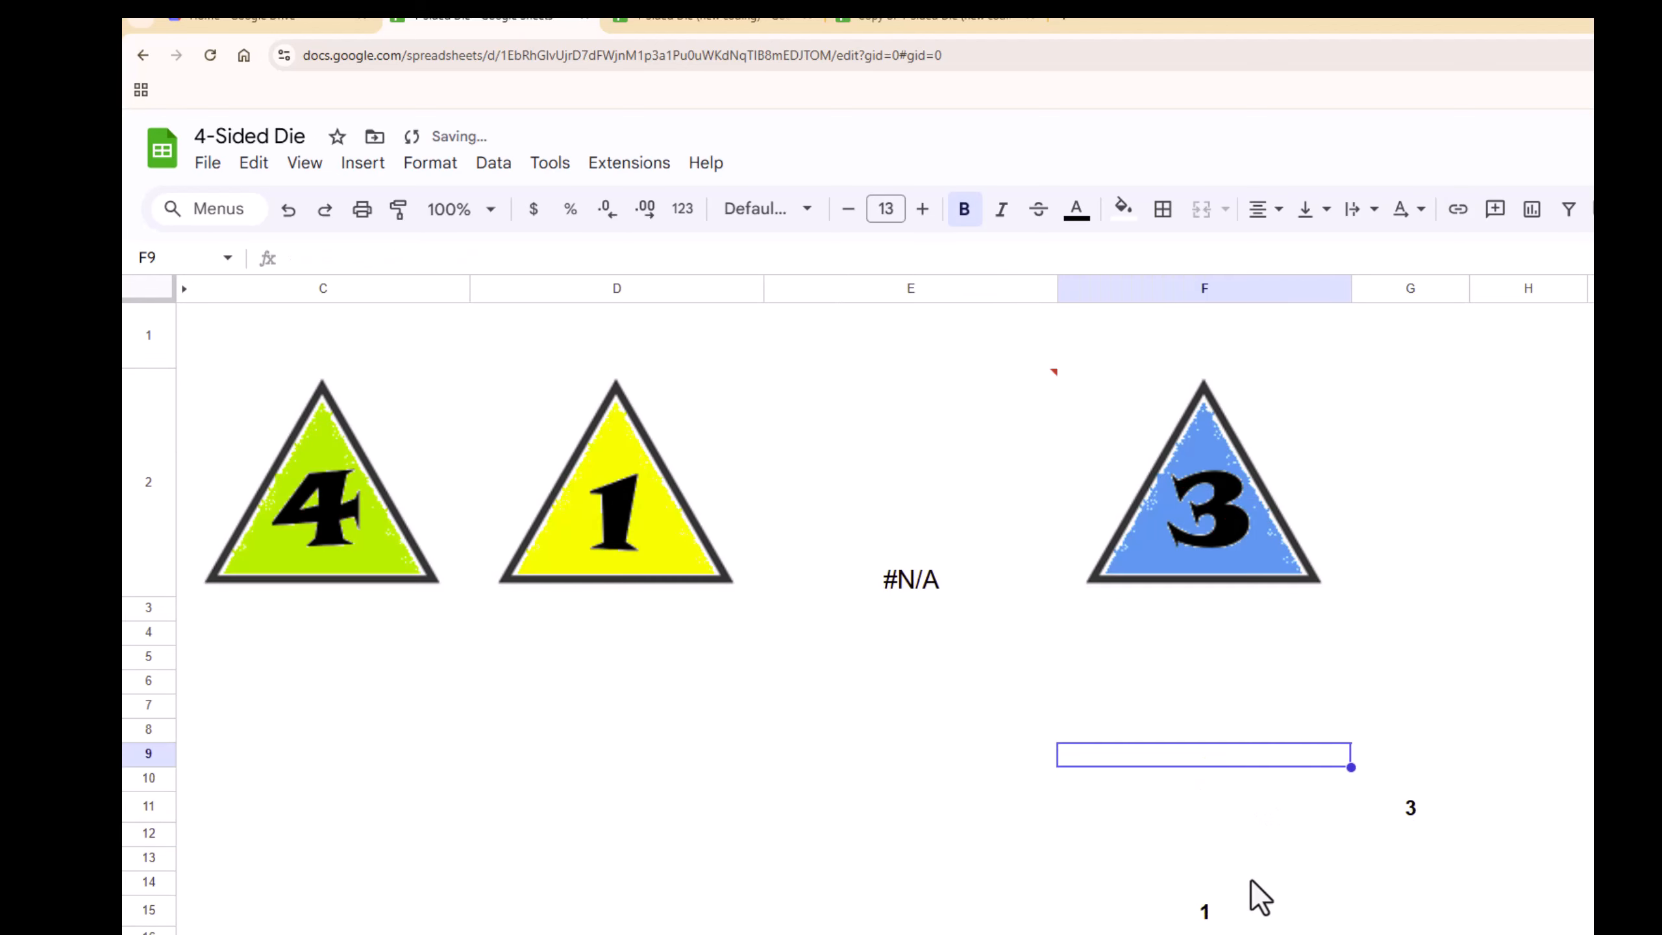
click(1252, 879)
key(ctrl+z)
Reroll the dice about twice by clearing empty cell F11.
click(1255, 826)
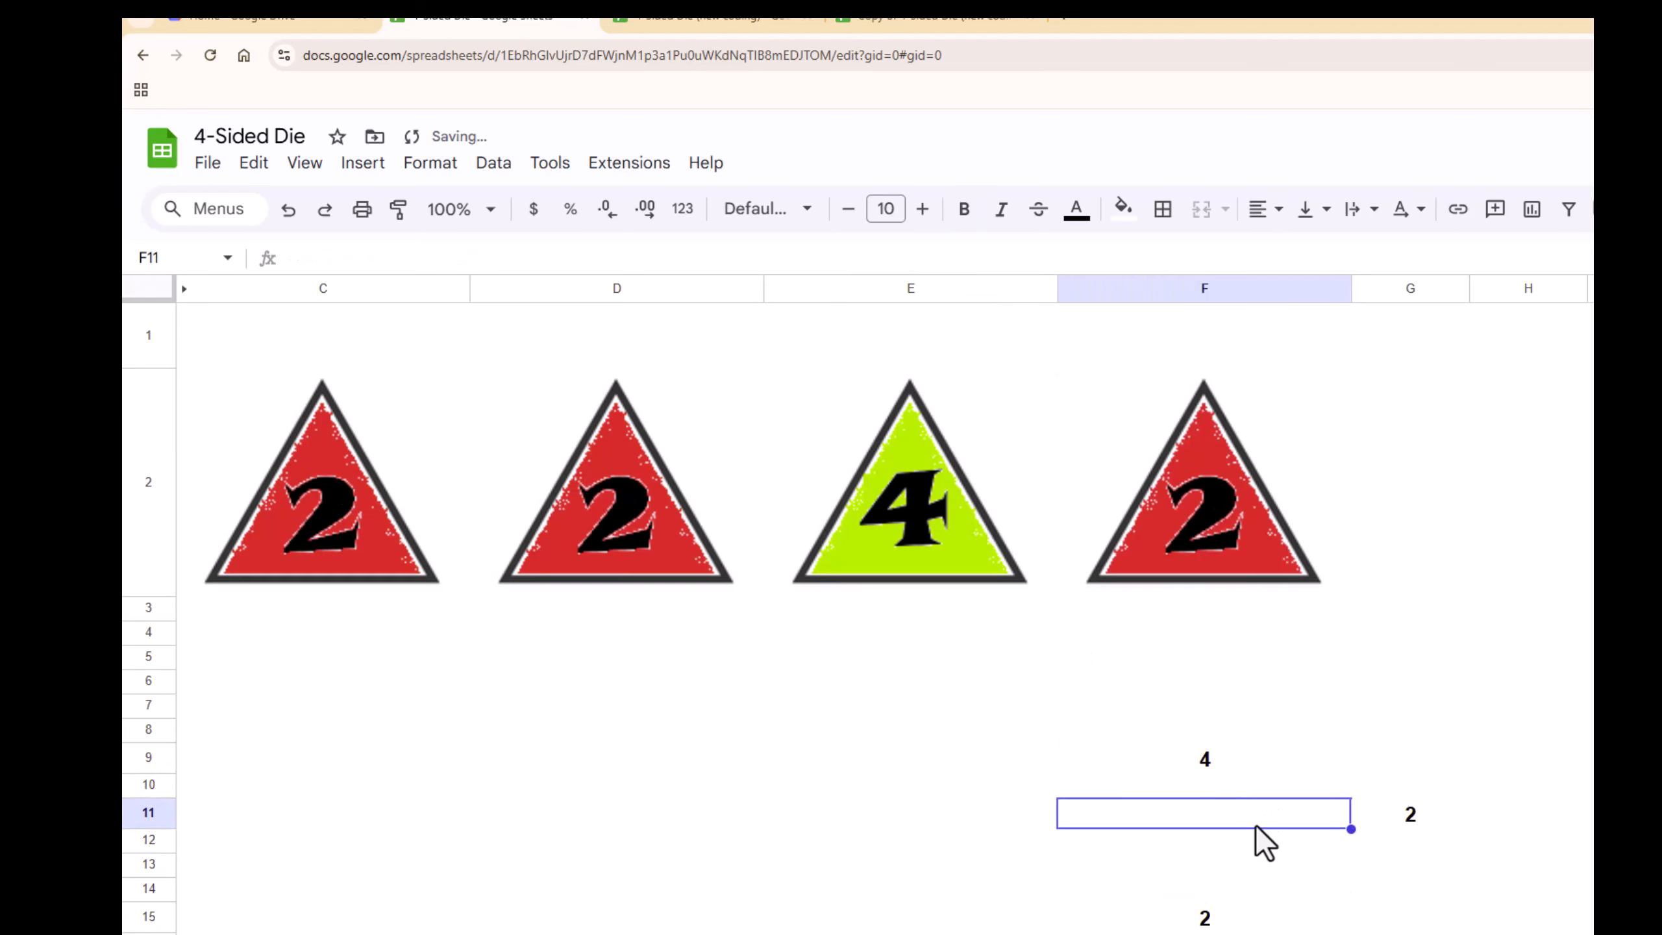
key(Delete)
key(Delete)
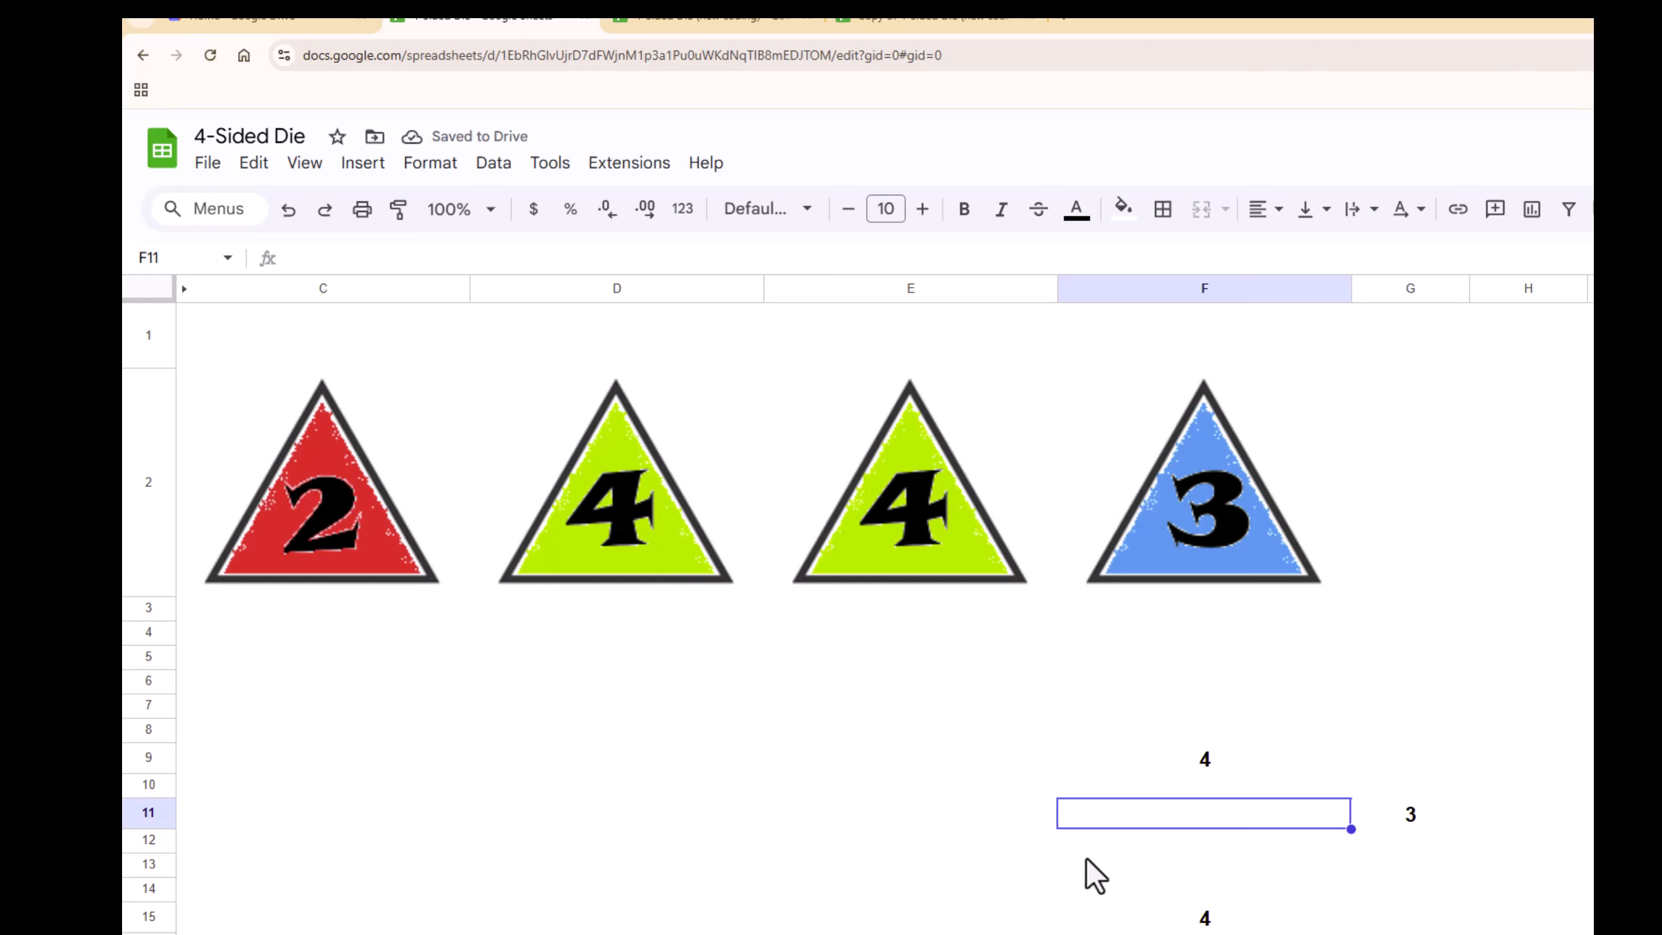
Switch to the 4-Sided Die (new coding) spreadsheet, and set the text color of rows 3 to 13 to black.
click(712, 23)
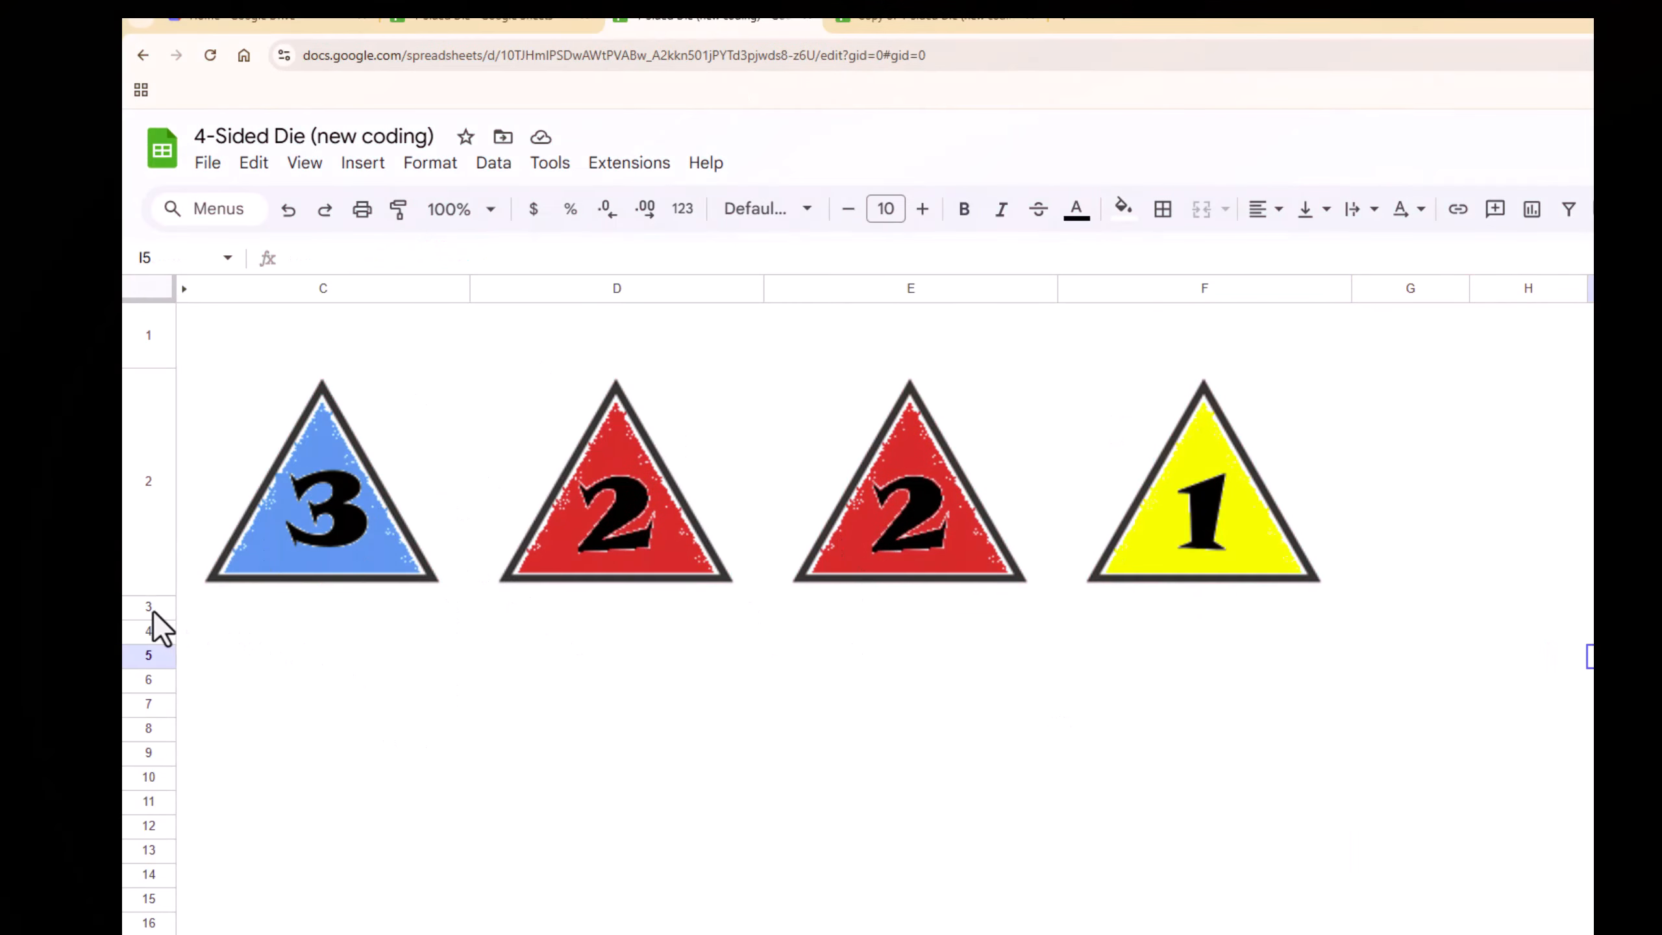
drag(153, 610, 229, 860)
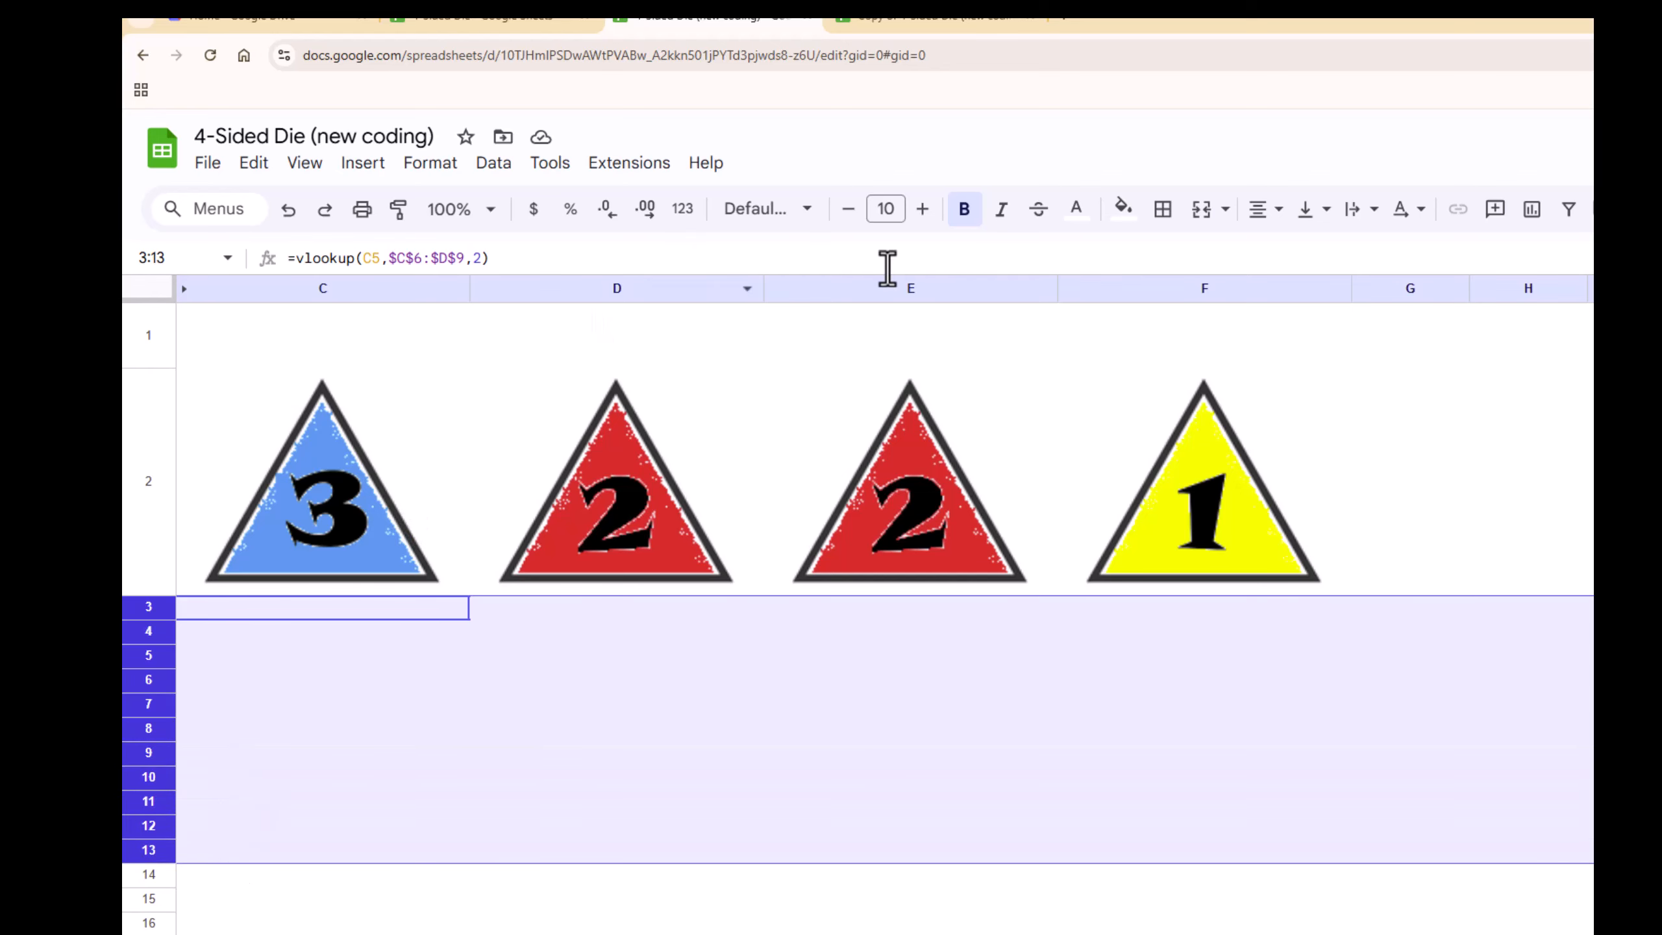
click(1076, 209)
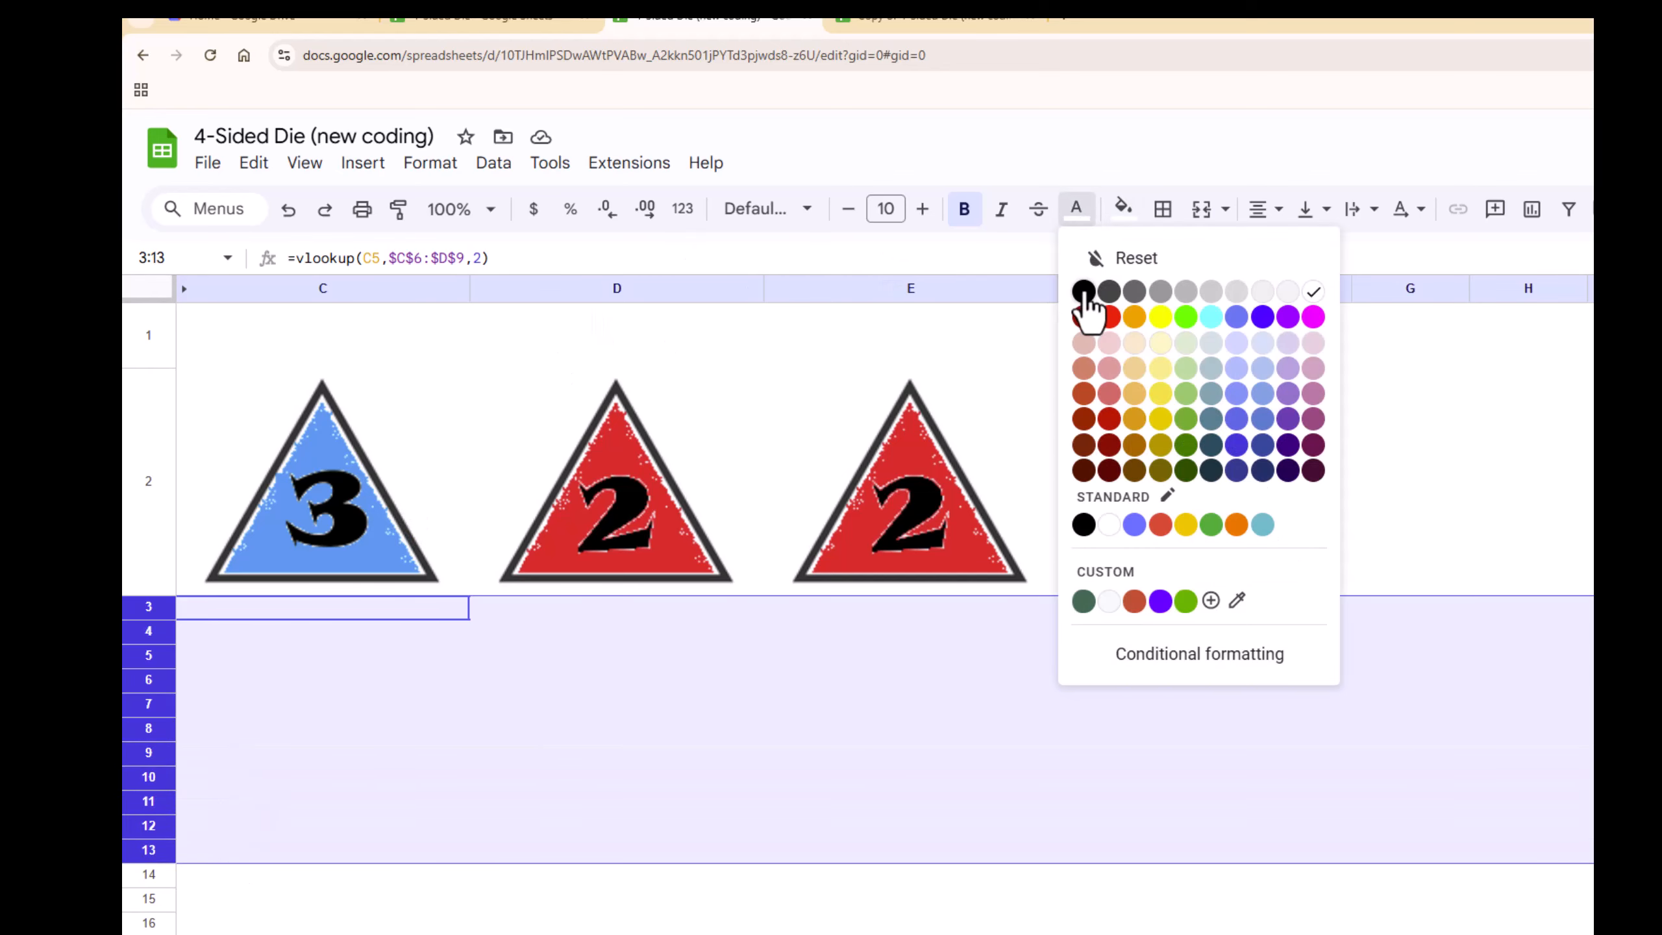
click(1084, 291)
click(879, 809)
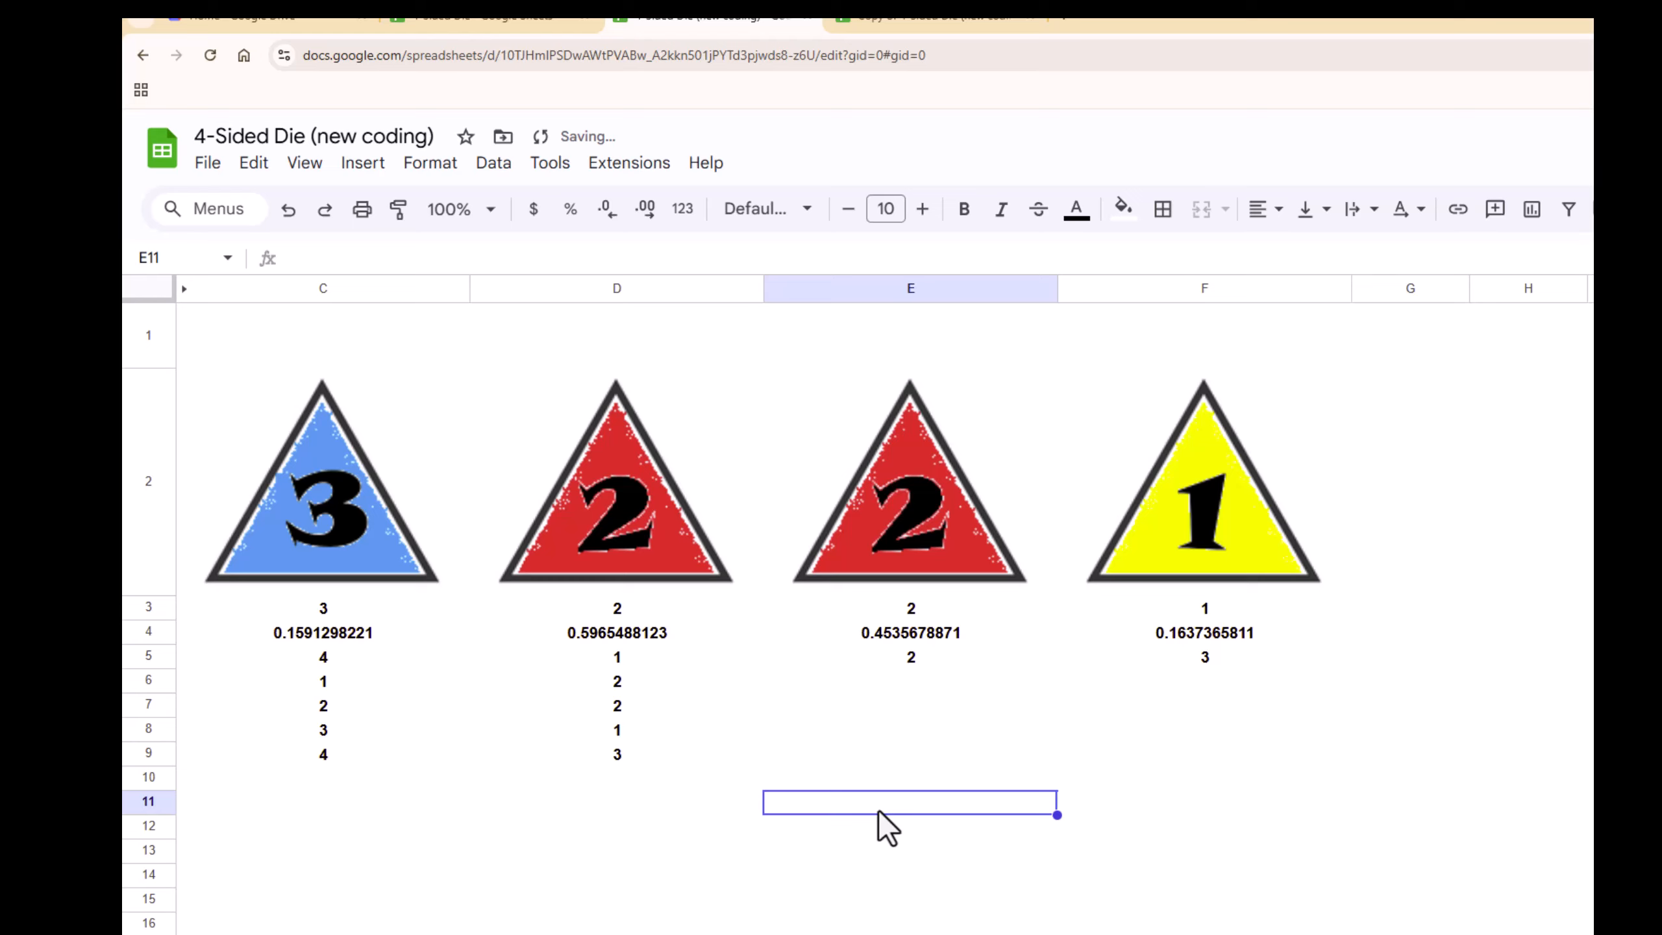
click(456, 876)
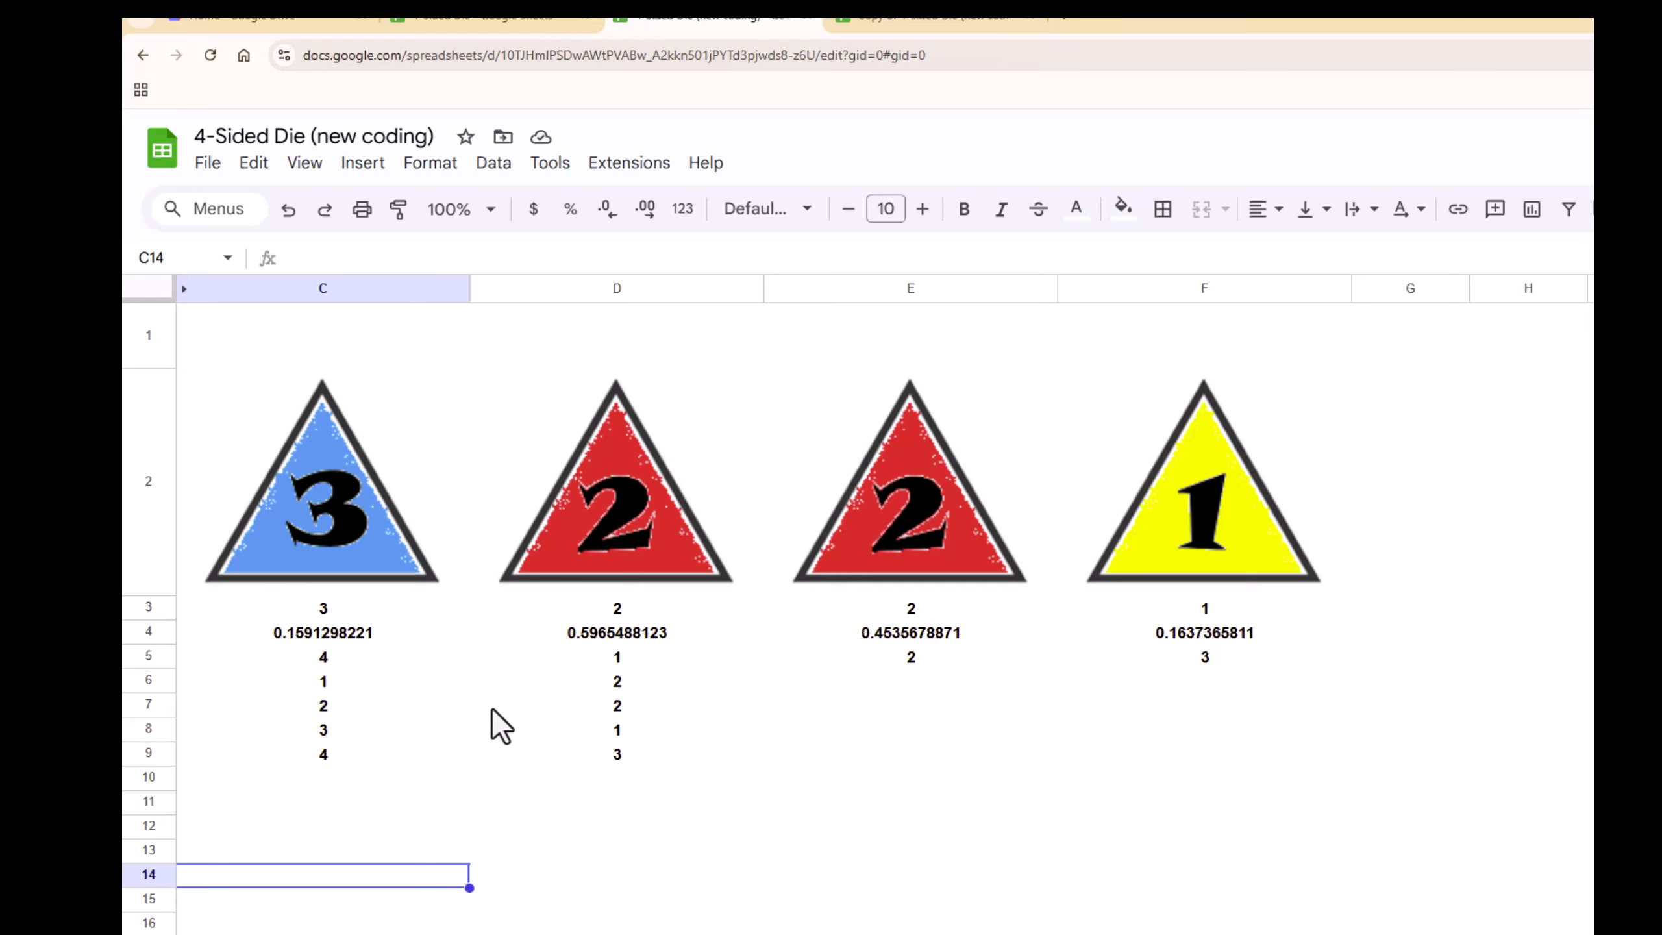
Examine the lookup formula in C3, the random numbers in C4:F4, and the rank formulas in C5:F5.
click(334, 609)
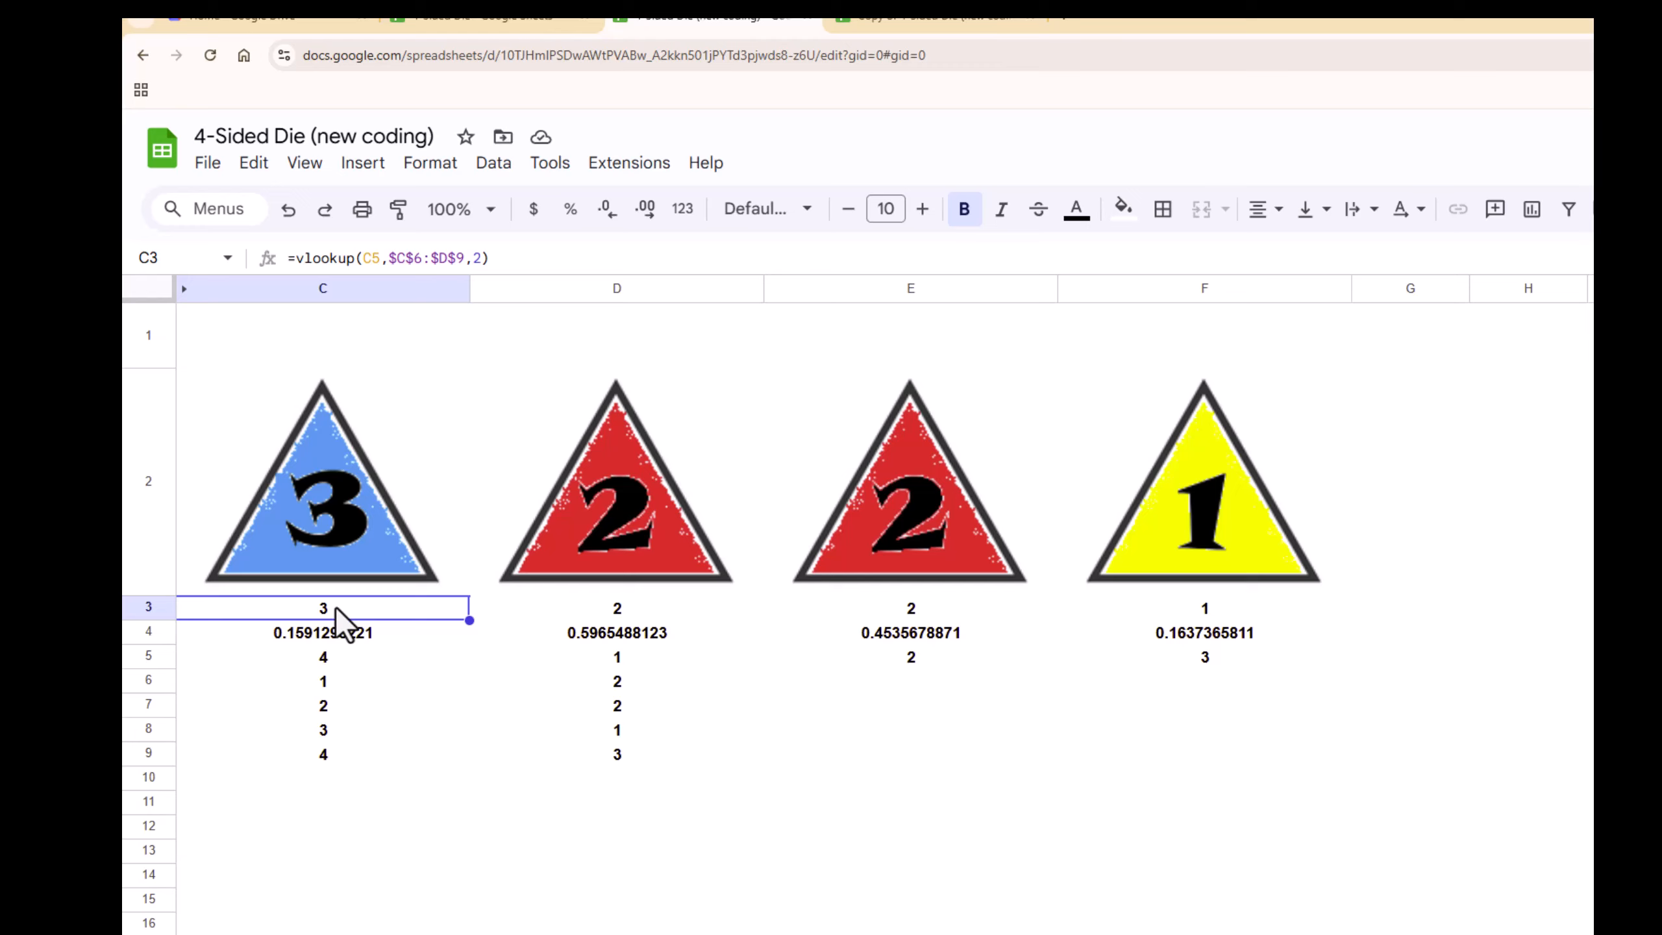
click(324, 657)
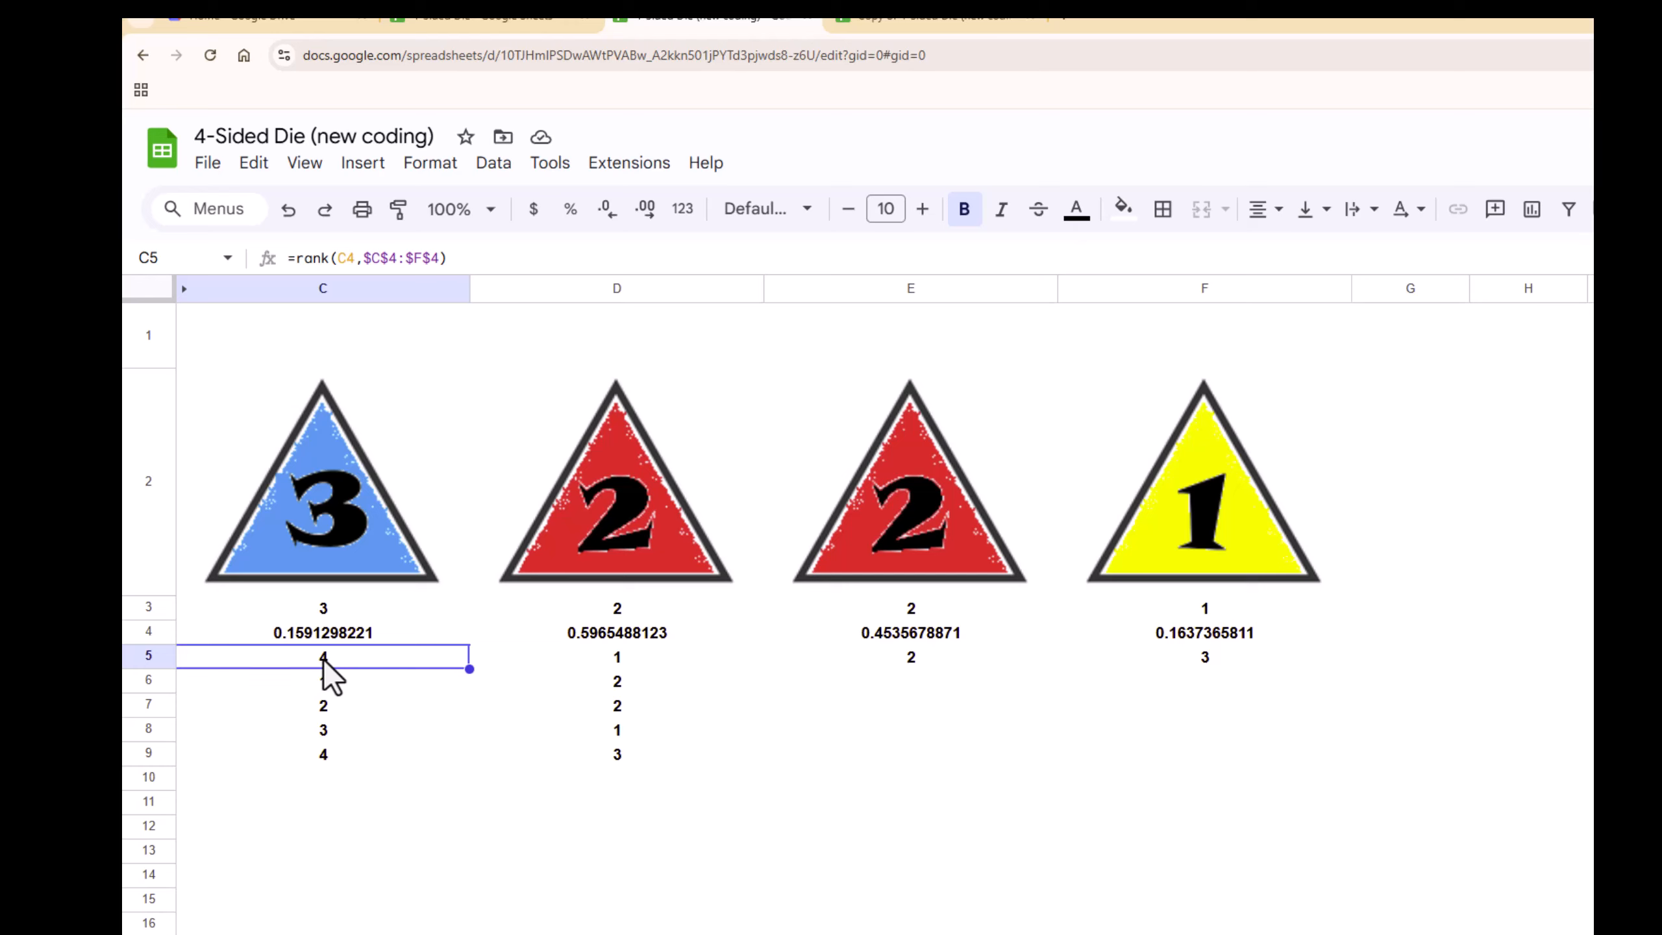
drag(318, 632, 1195, 660)
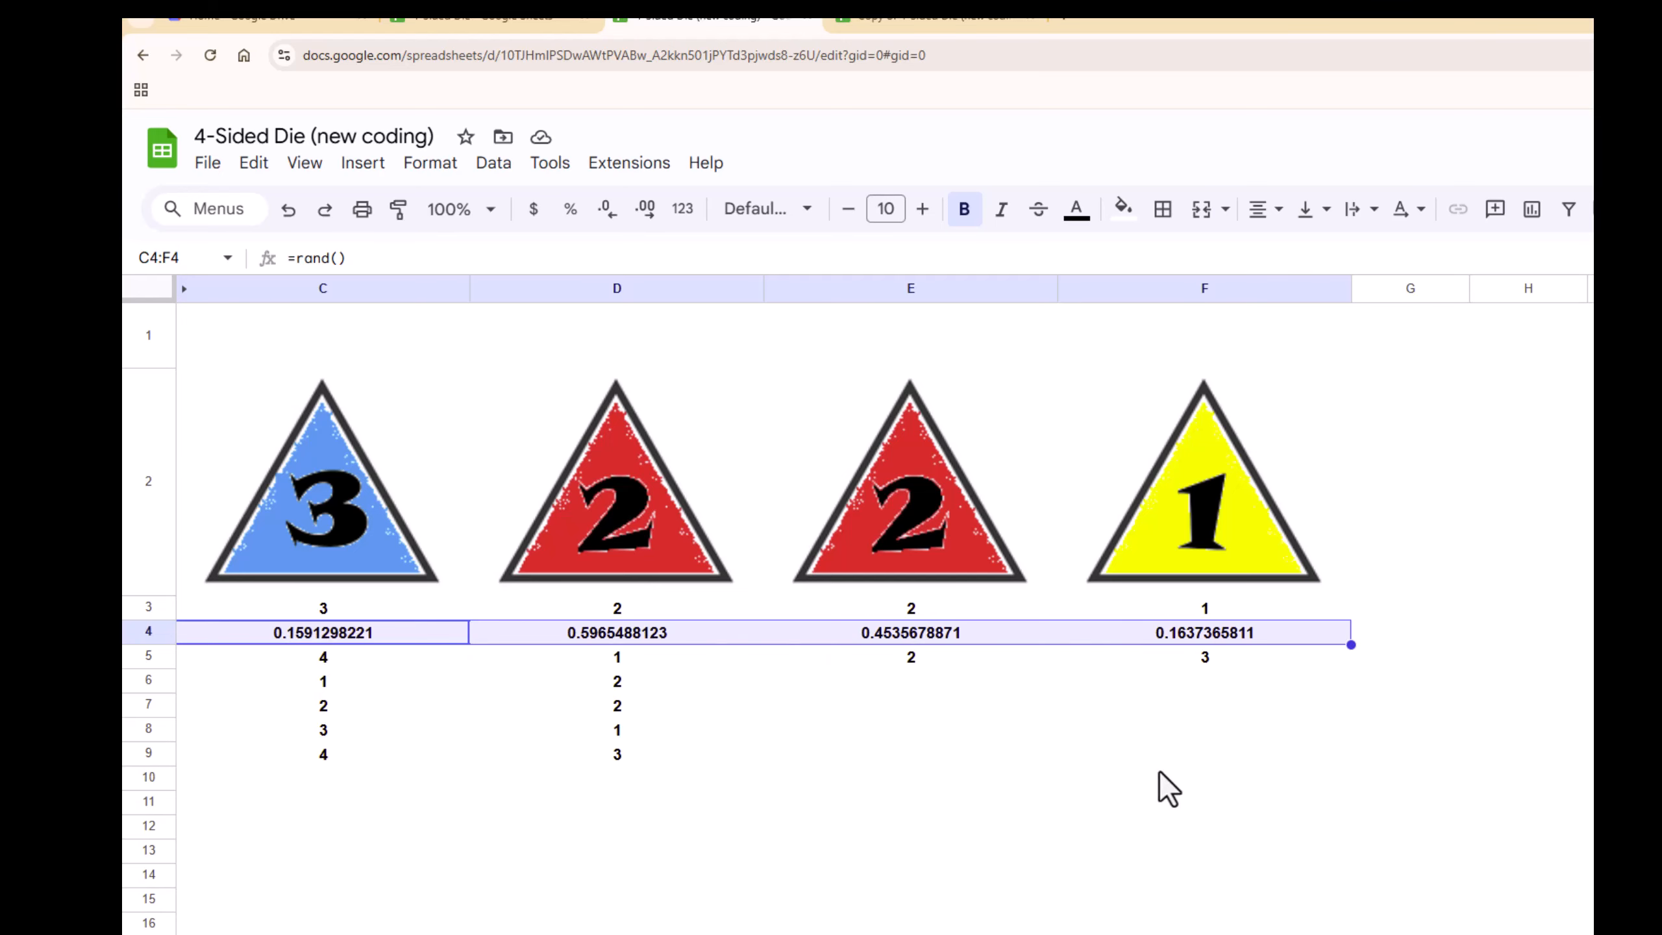
drag(1161, 776, 1162, 753)
drag(340, 636, 1166, 627)
click(1139, 679)
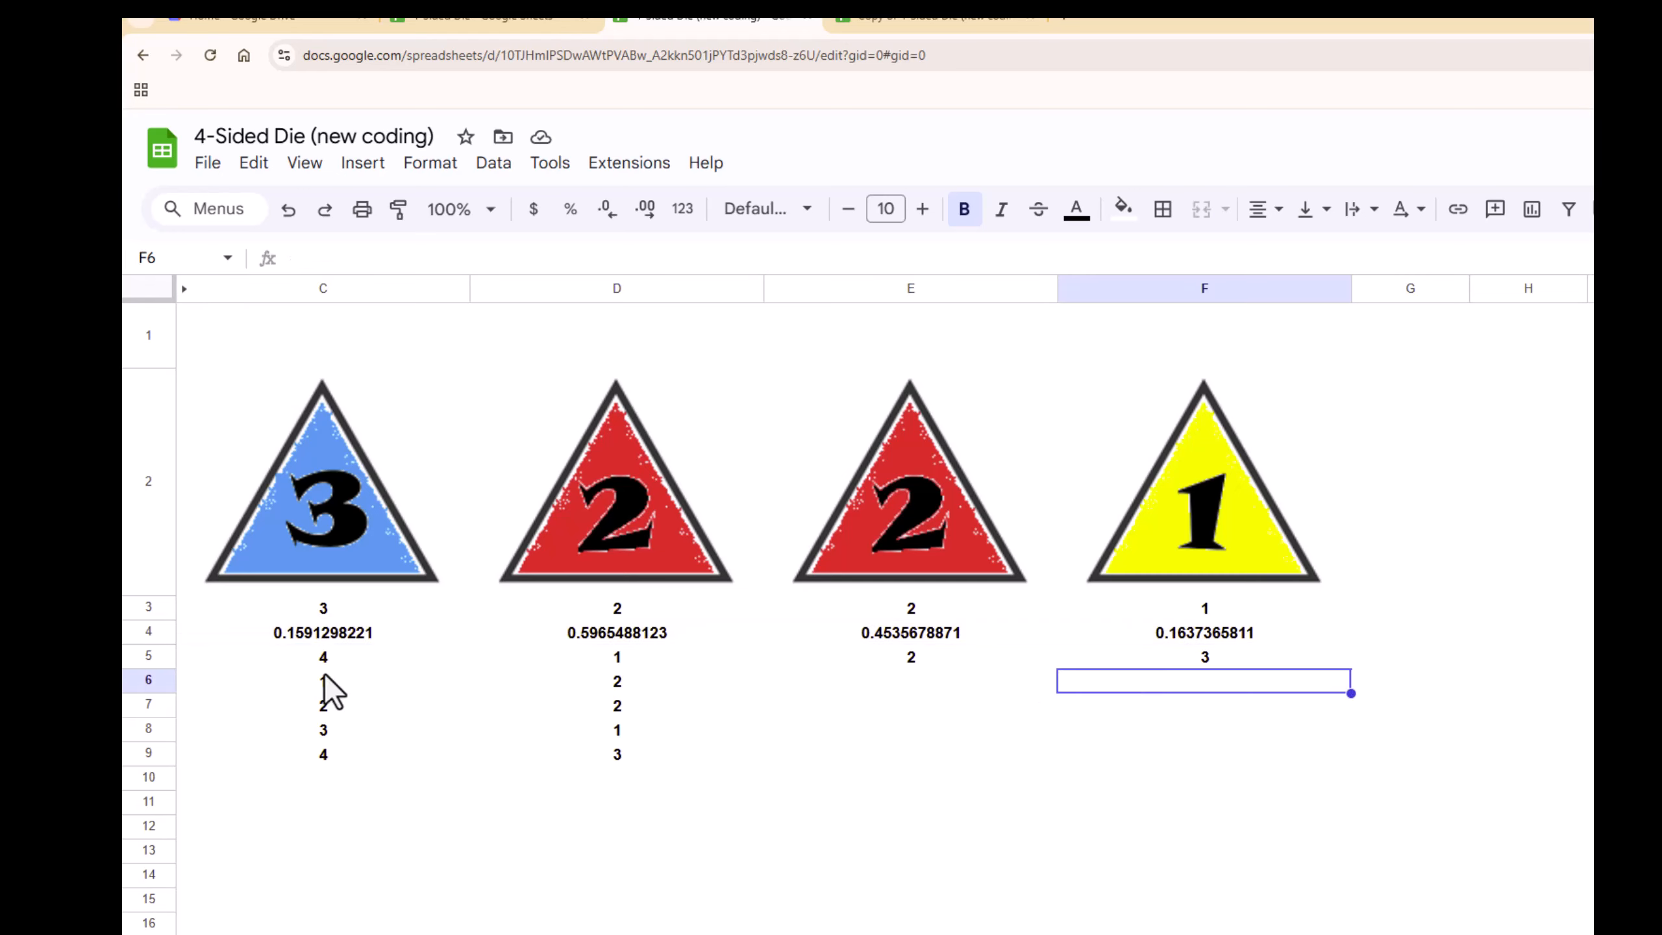
drag(315, 655, 1147, 654)
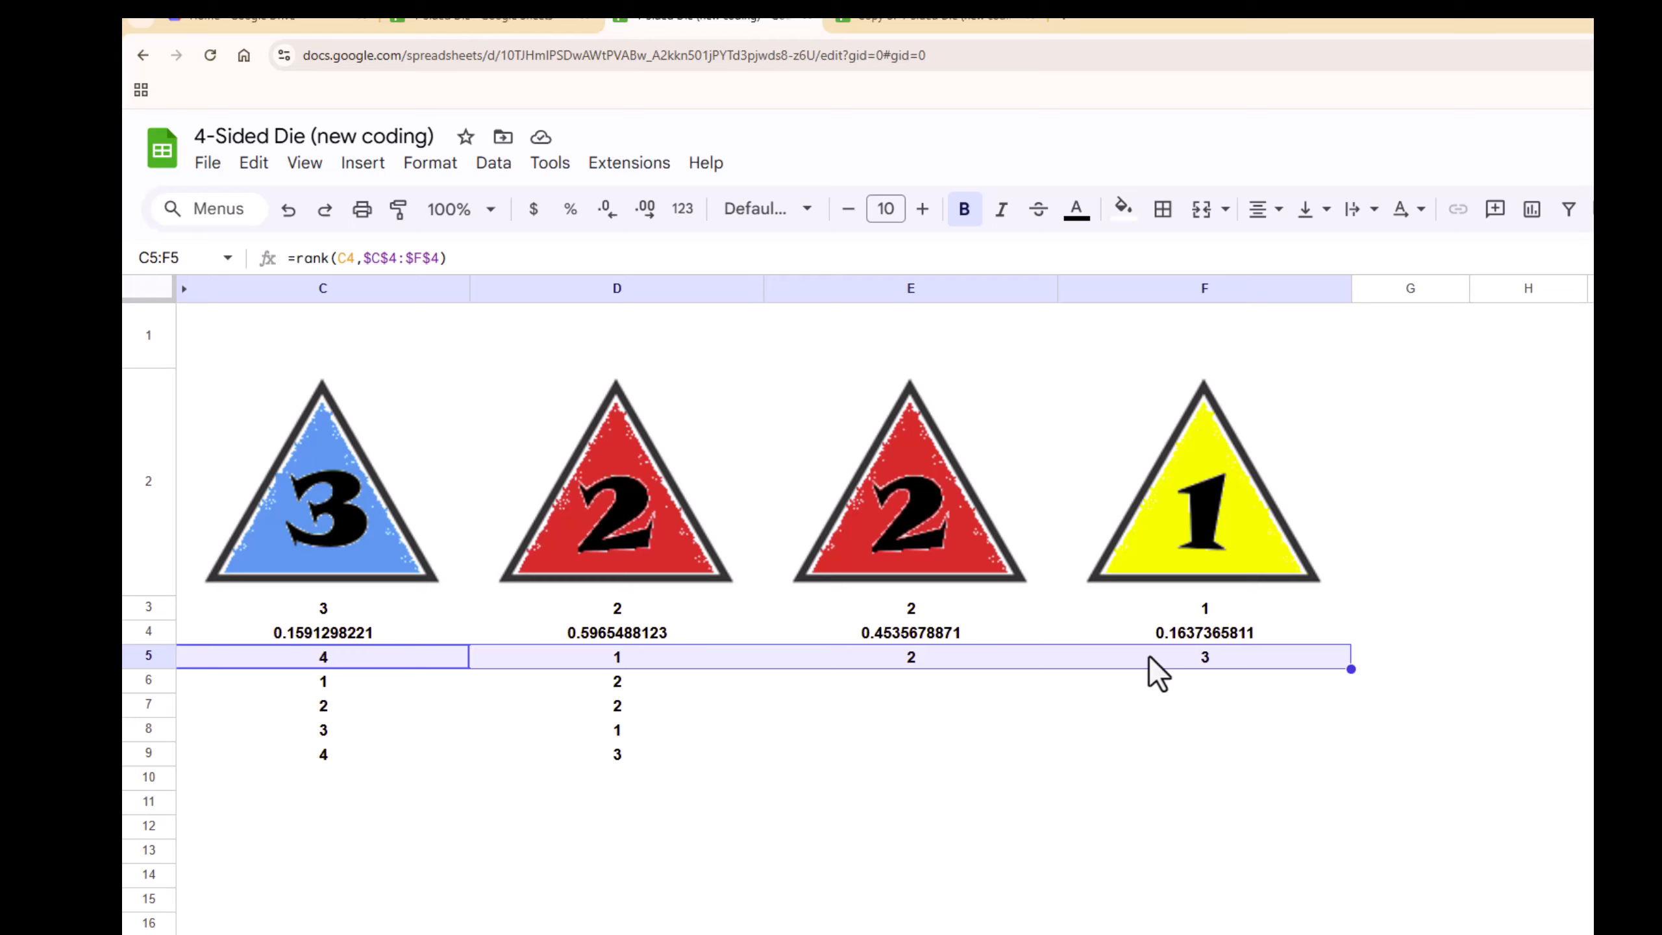
Reroll the dice about six times by repeatedly clearing empty cell F15.
click(1117, 895)
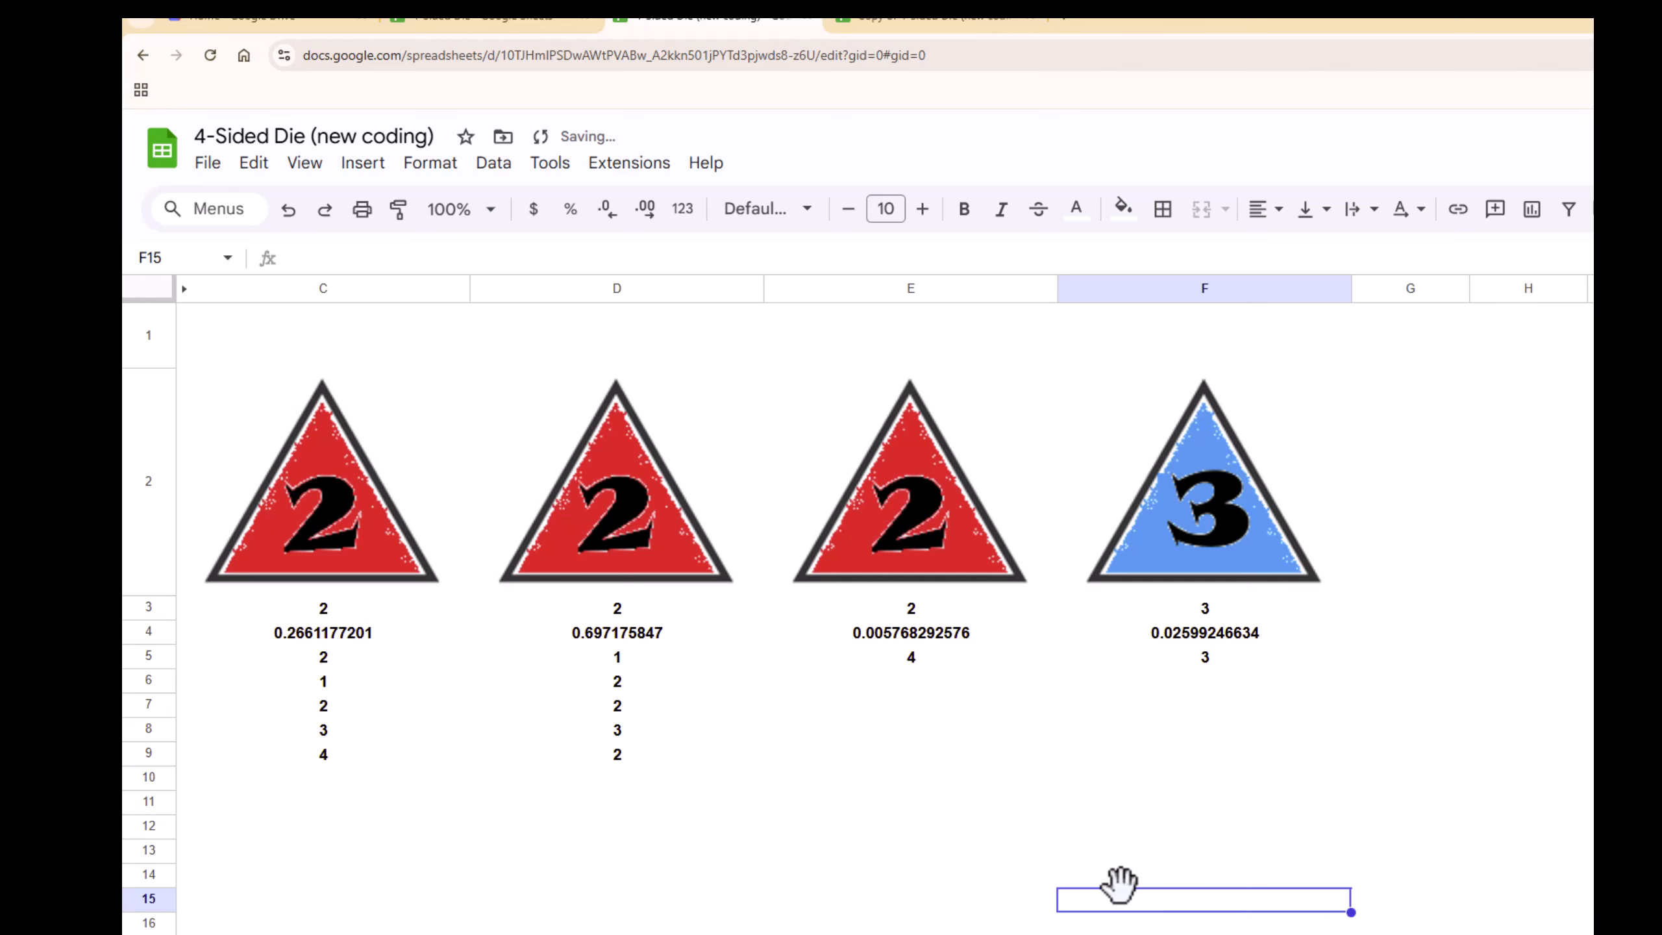
key(Delete)
key(Delete)
key(Delete)
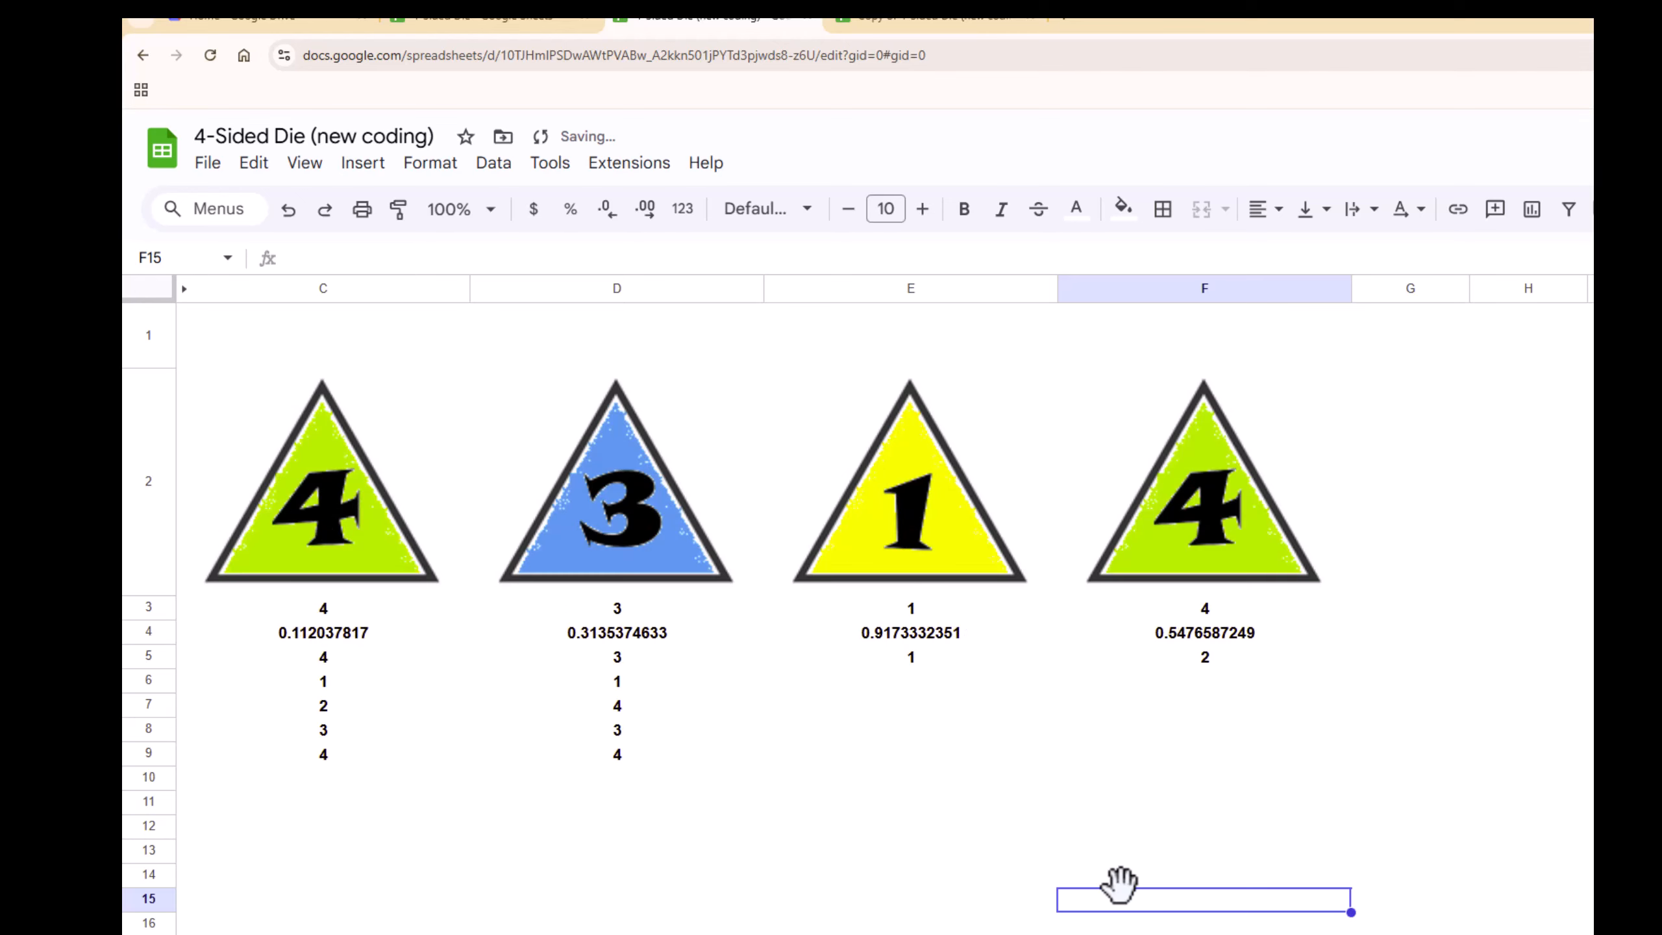
key(Delete)
key(Delete)
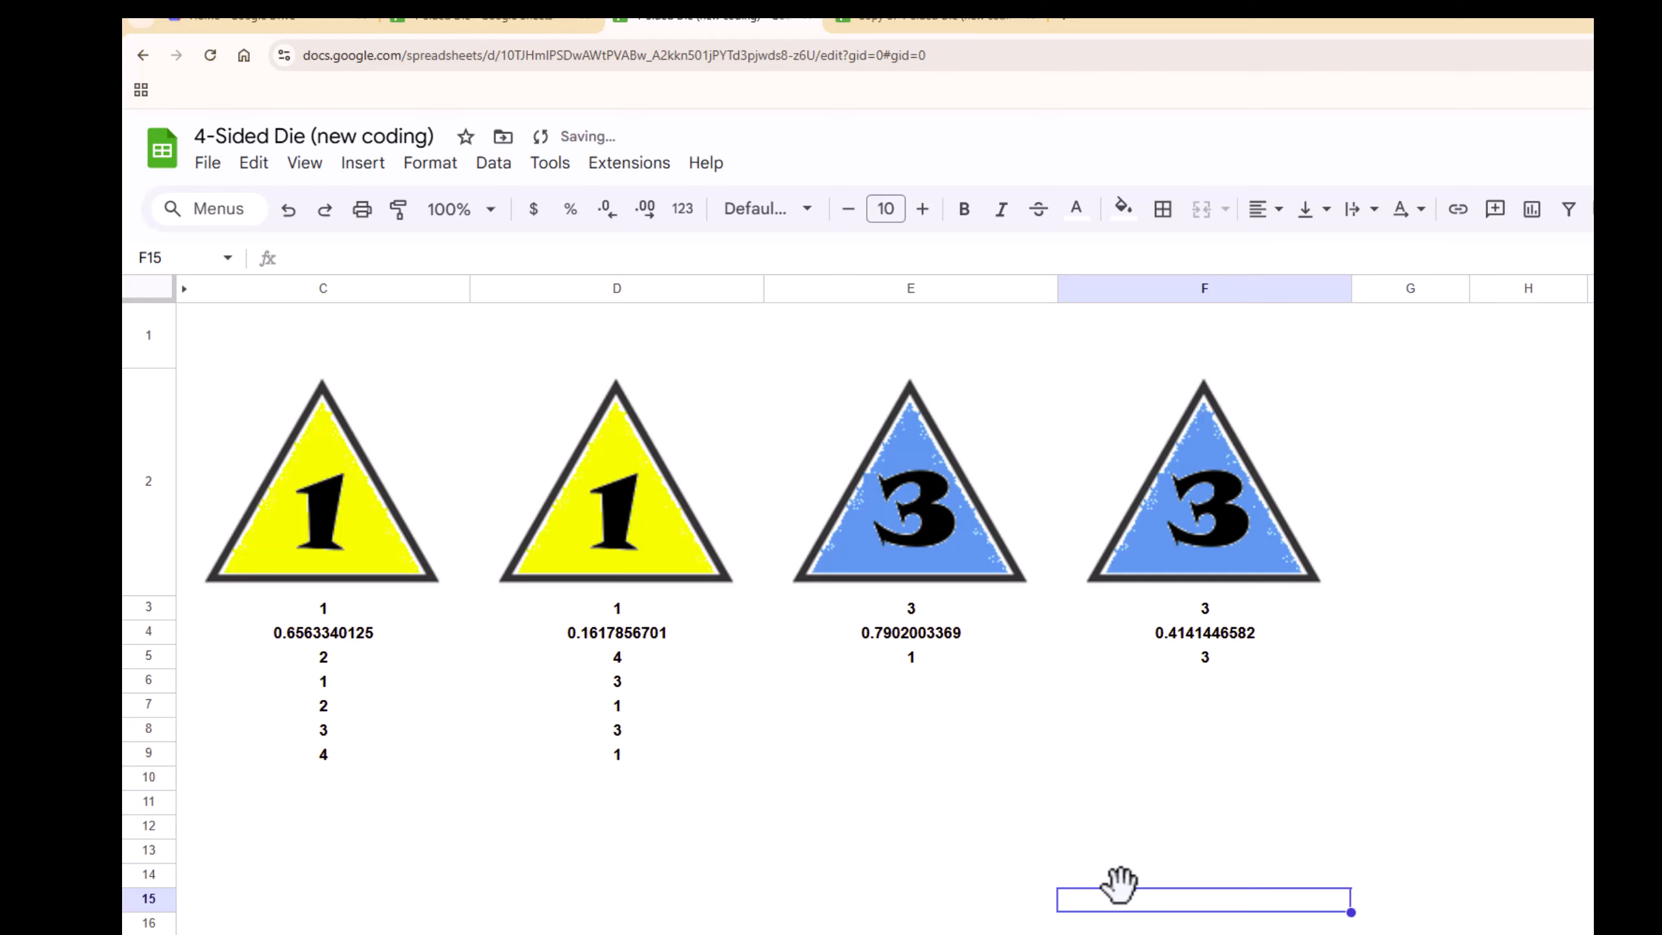
key(Delete)
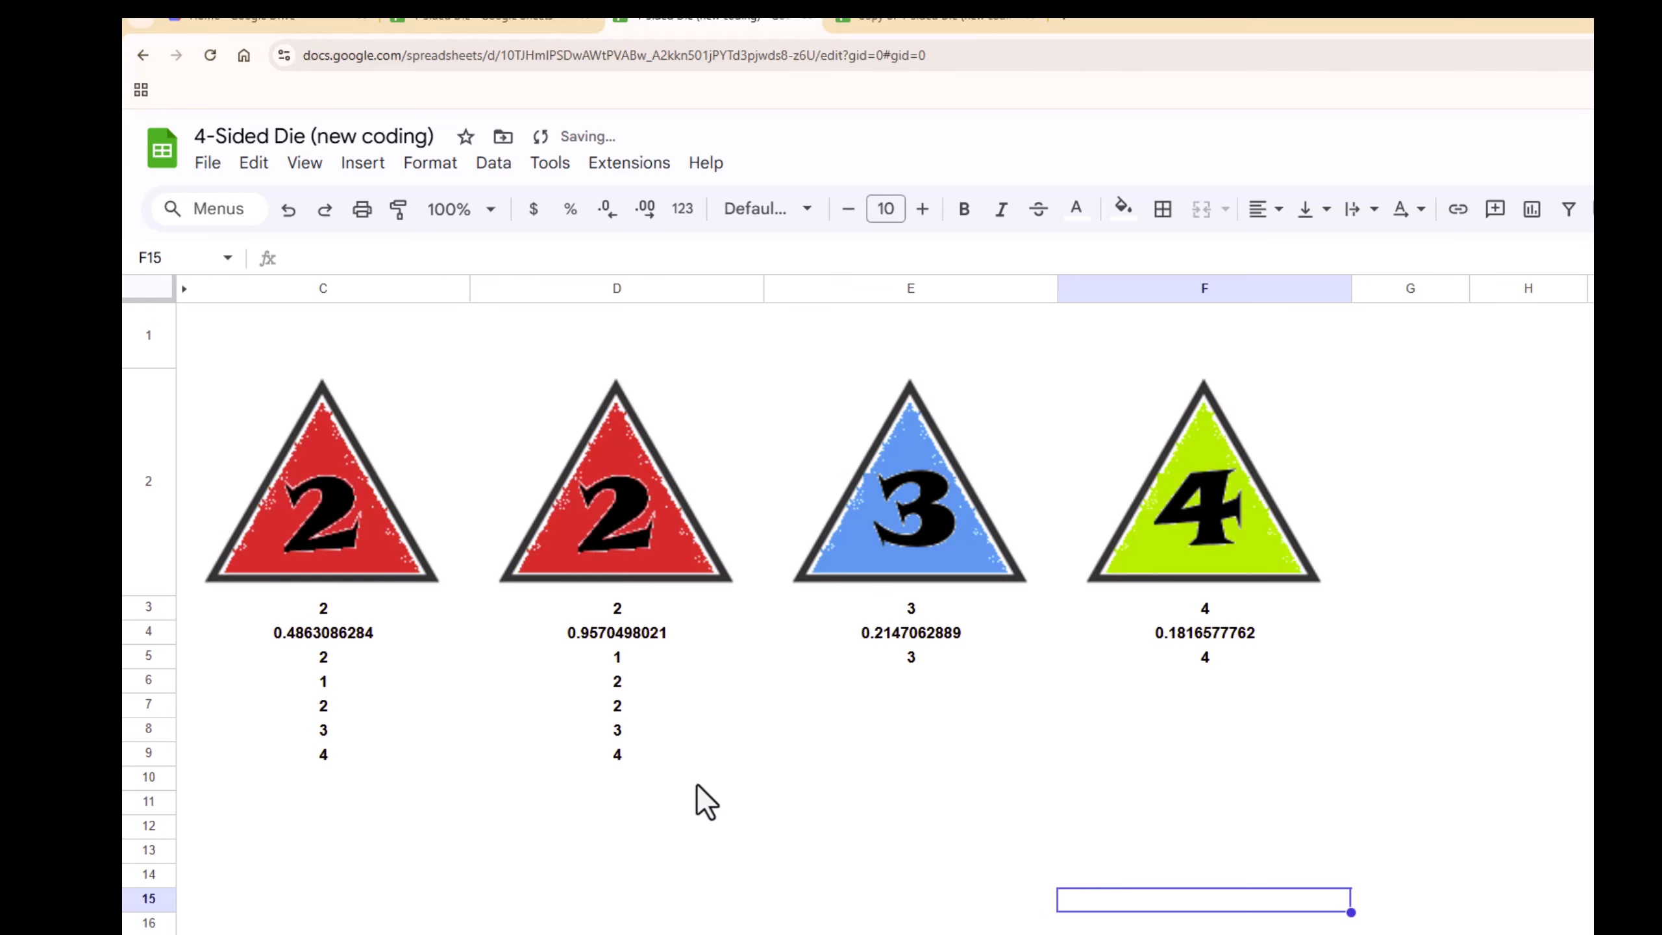
Trace how C3 uses the rank in C5 to look up C6:C9 and return a random number from D6:D9.
drag(322, 658, 1128, 671)
click(1105, 827)
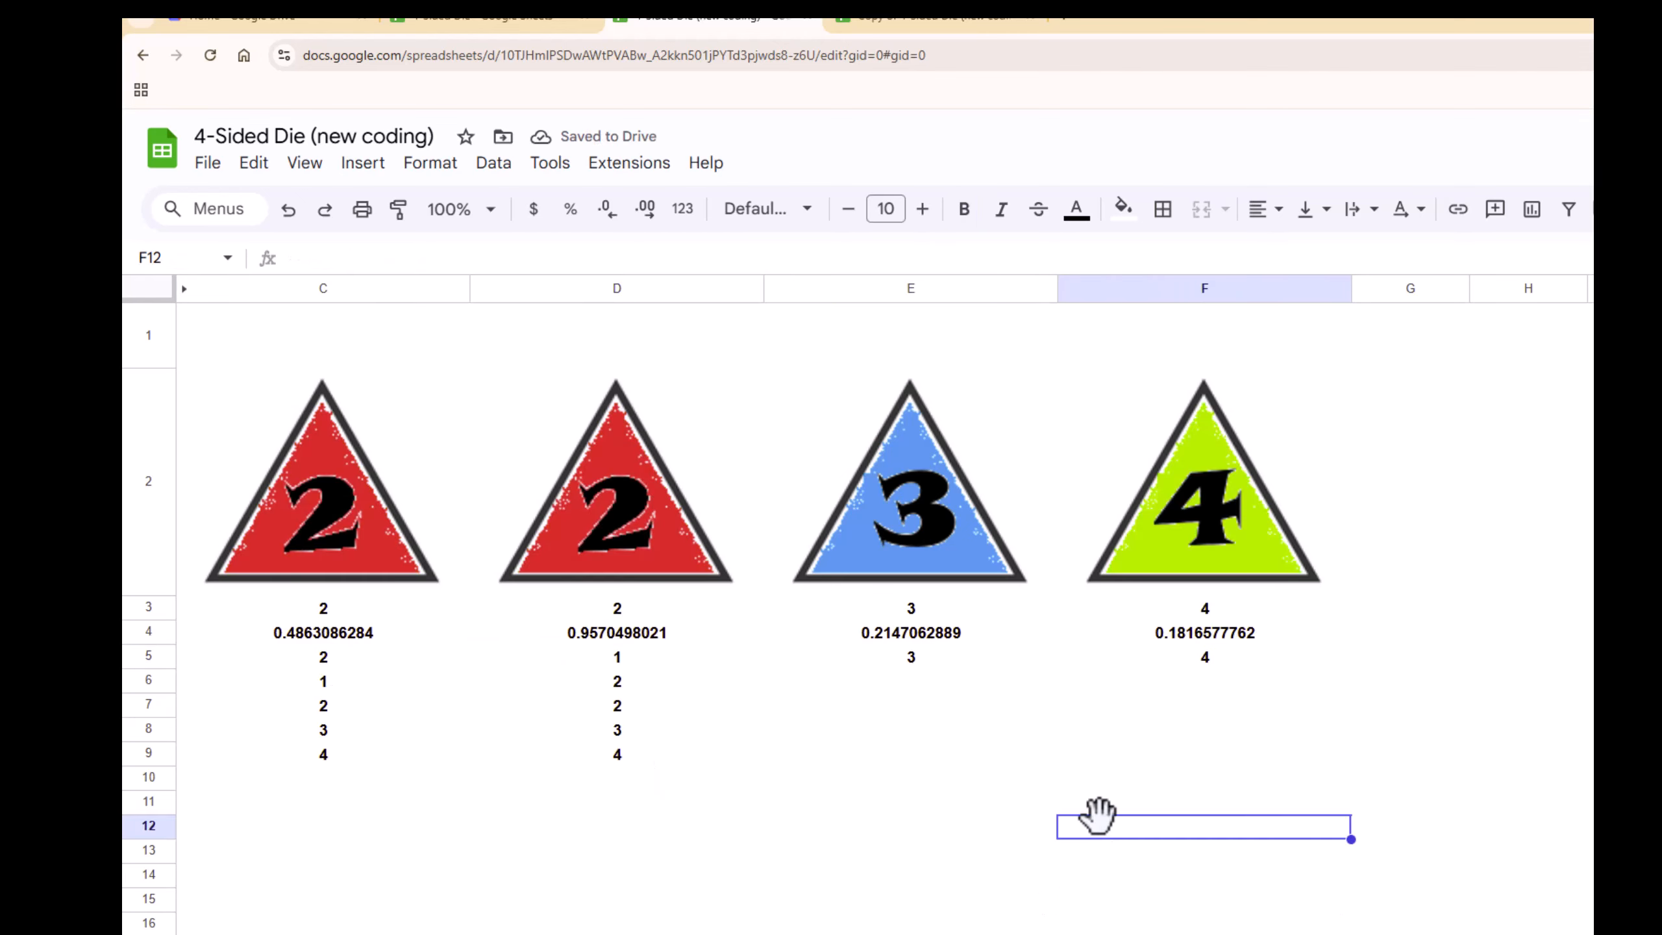
click(351, 602)
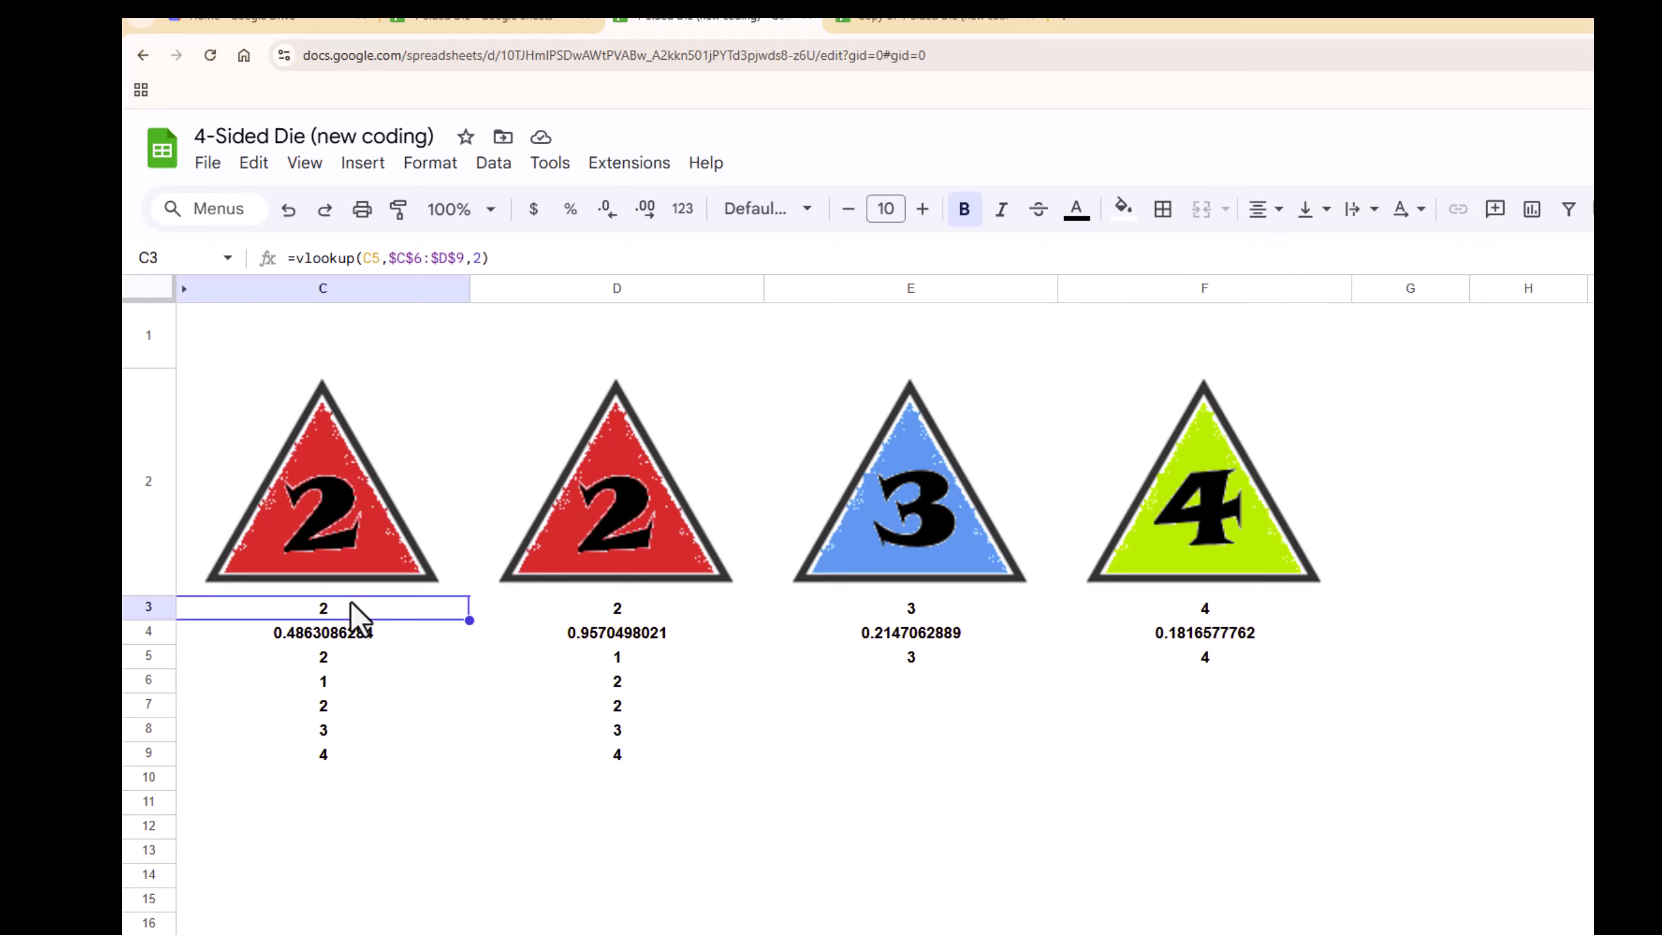
click(335, 657)
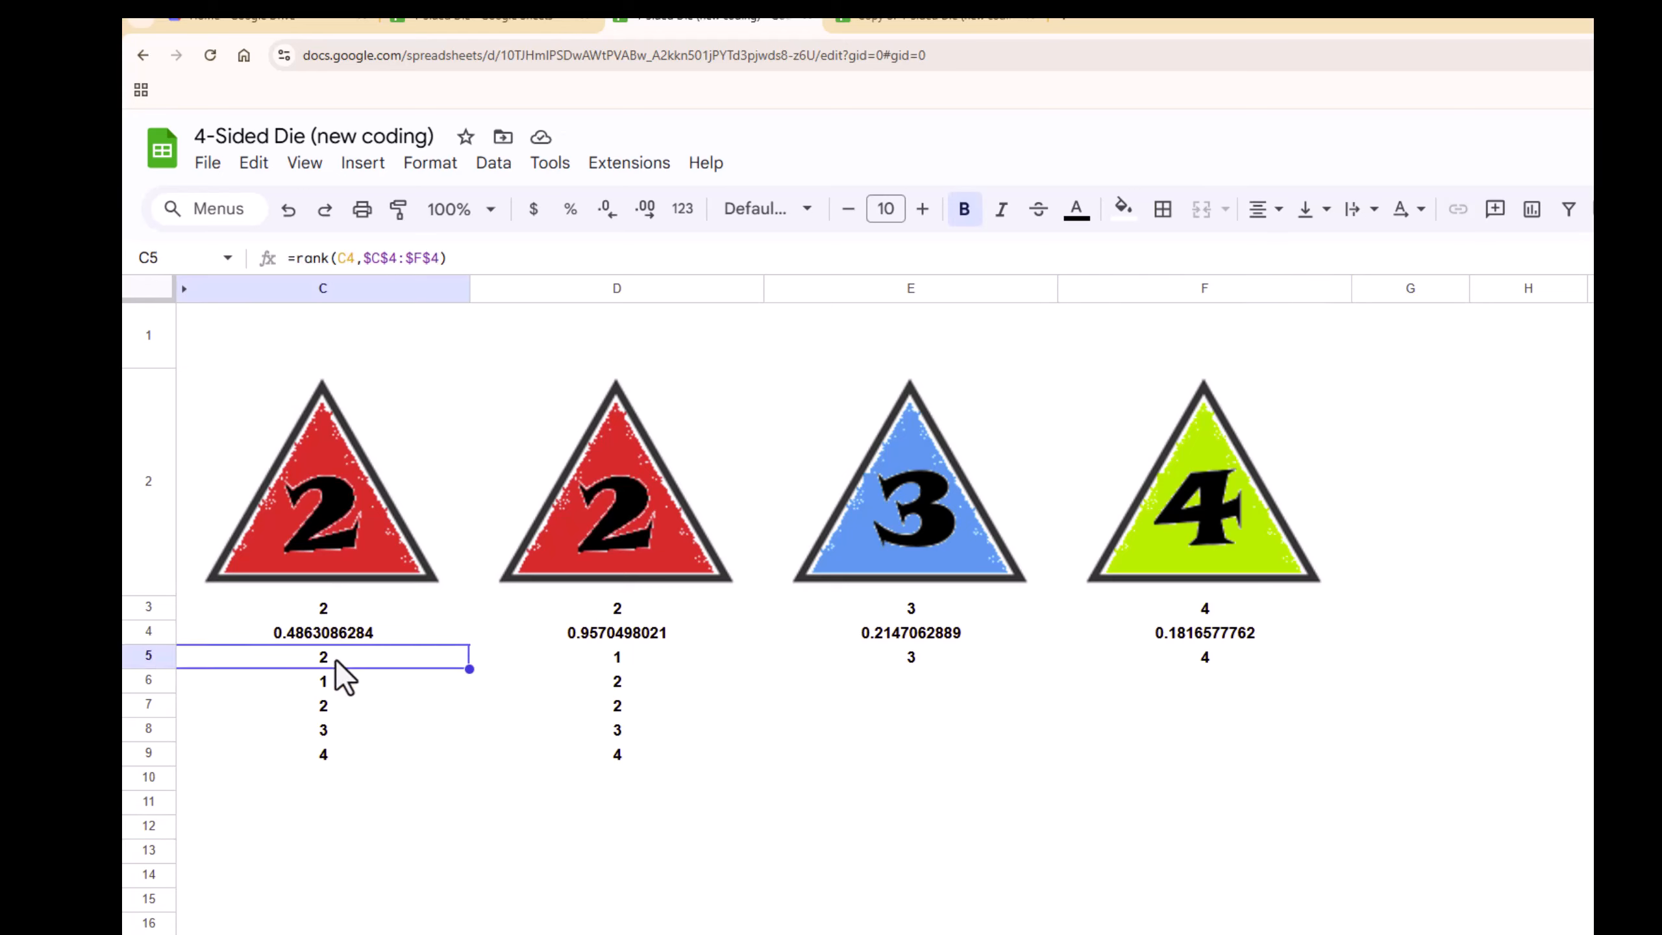
click(335, 605)
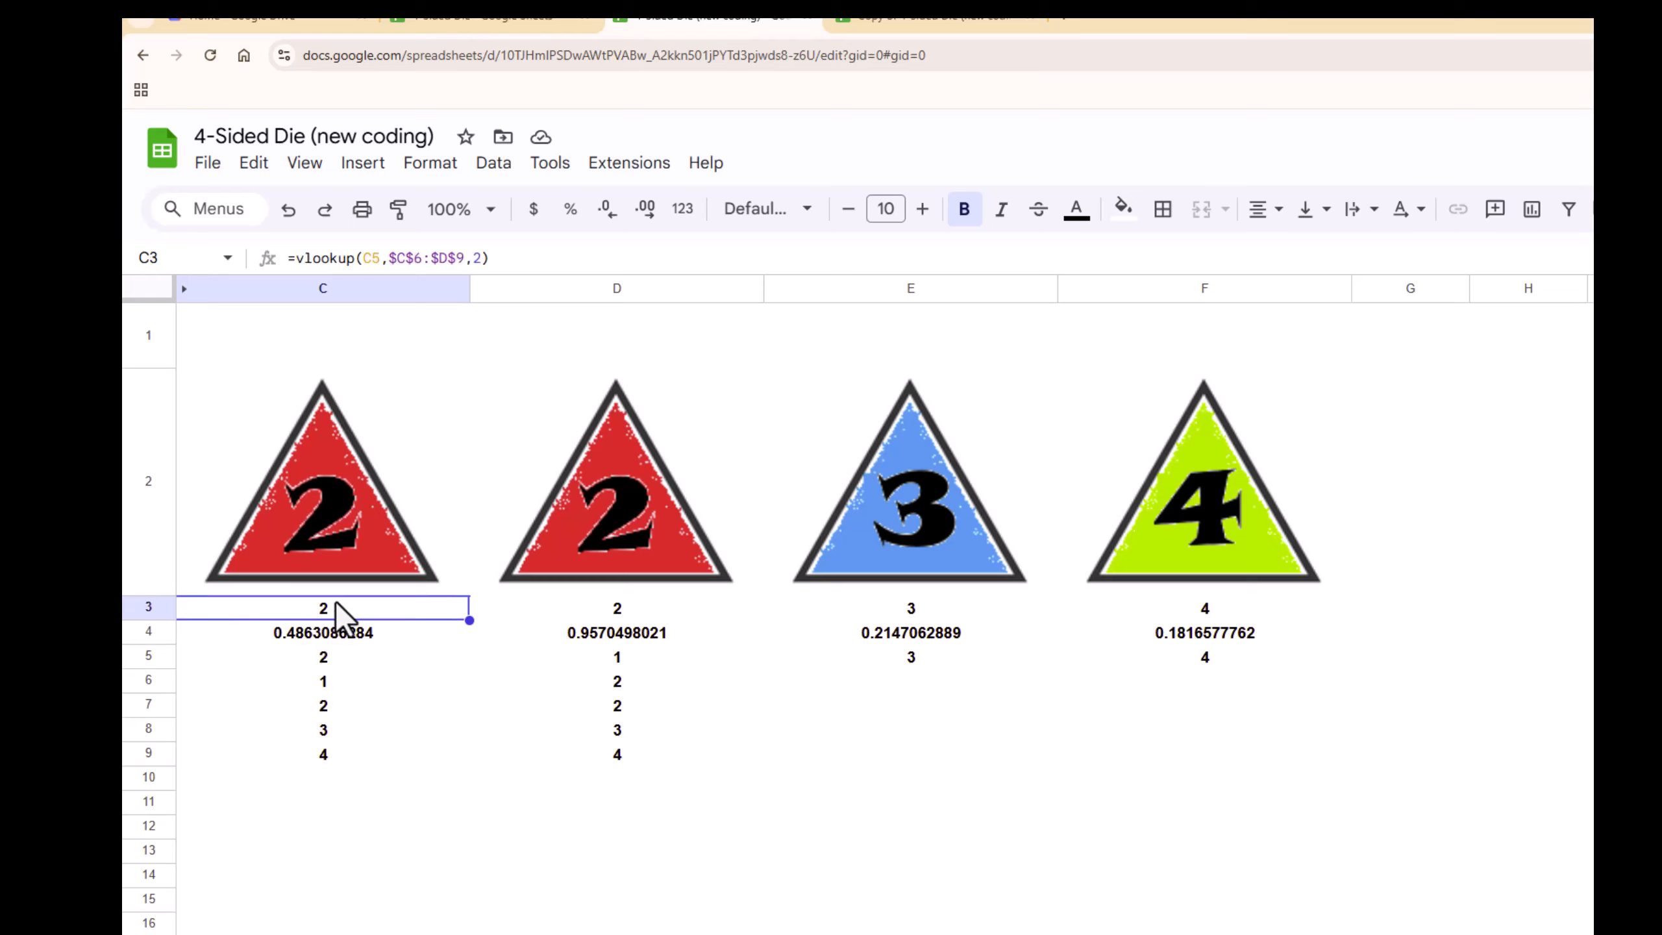
click(330, 656)
drag(332, 681, 327, 754)
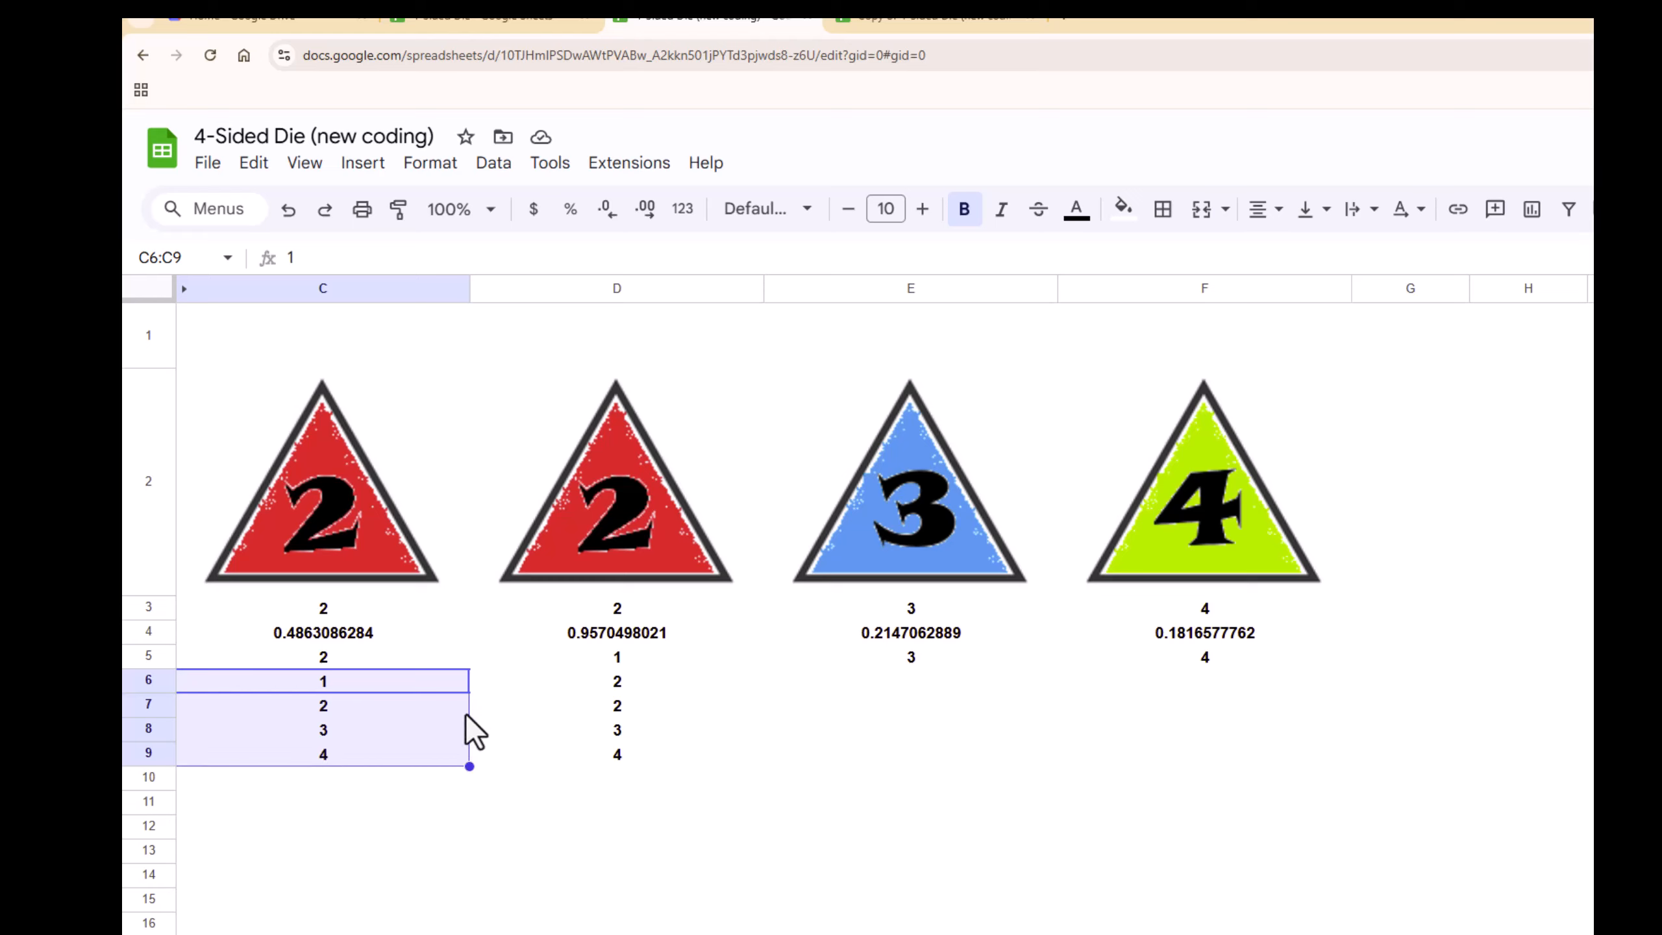
click(619, 714)
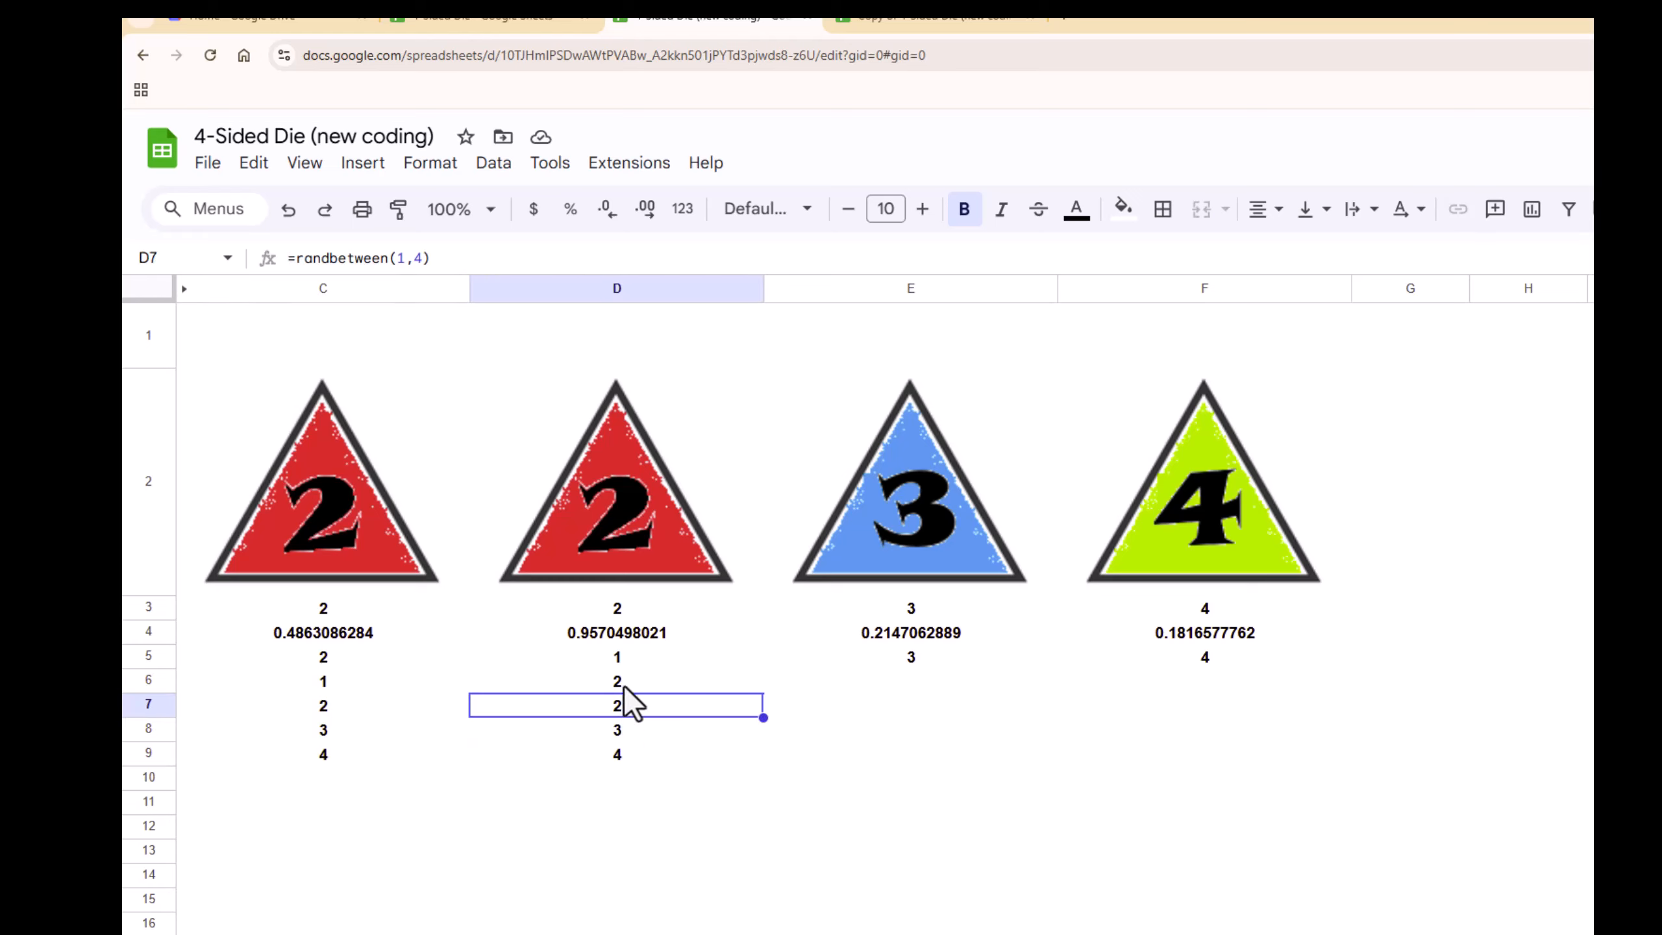
drag(621, 681, 620, 751)
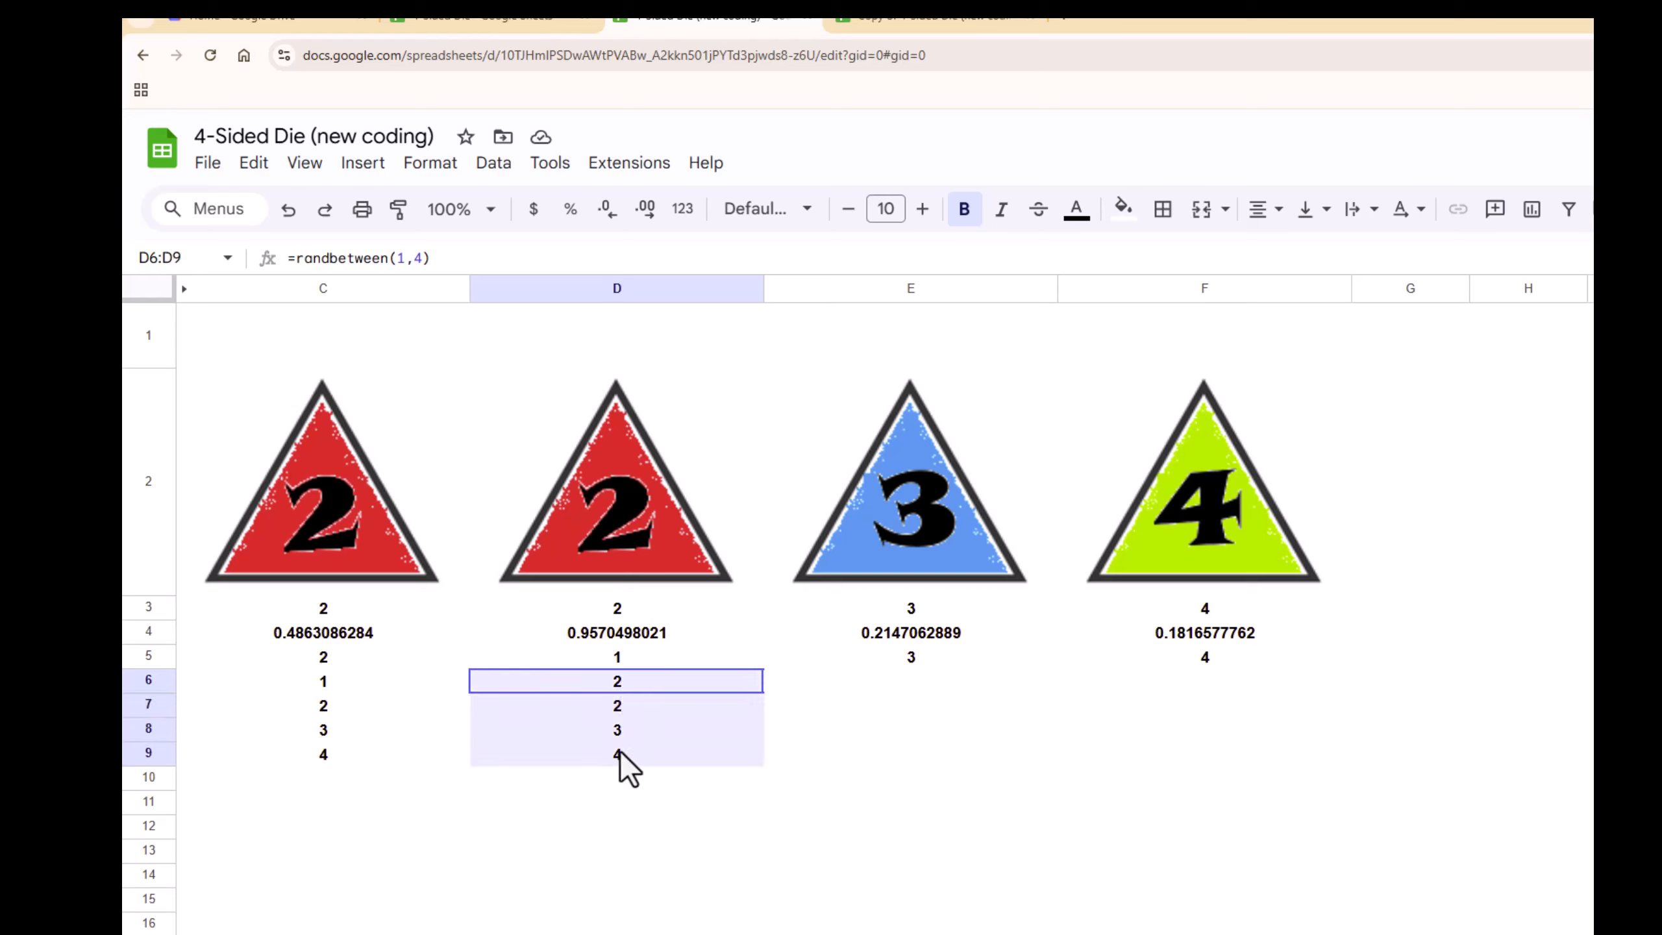
Reroll the dice more than 50 times by repeatedly clearing empty cell D10.
click(632, 787)
key(Delete)
key(Delete)
key(Delete)
key(Delete)
key(Delete)
key(Delete)
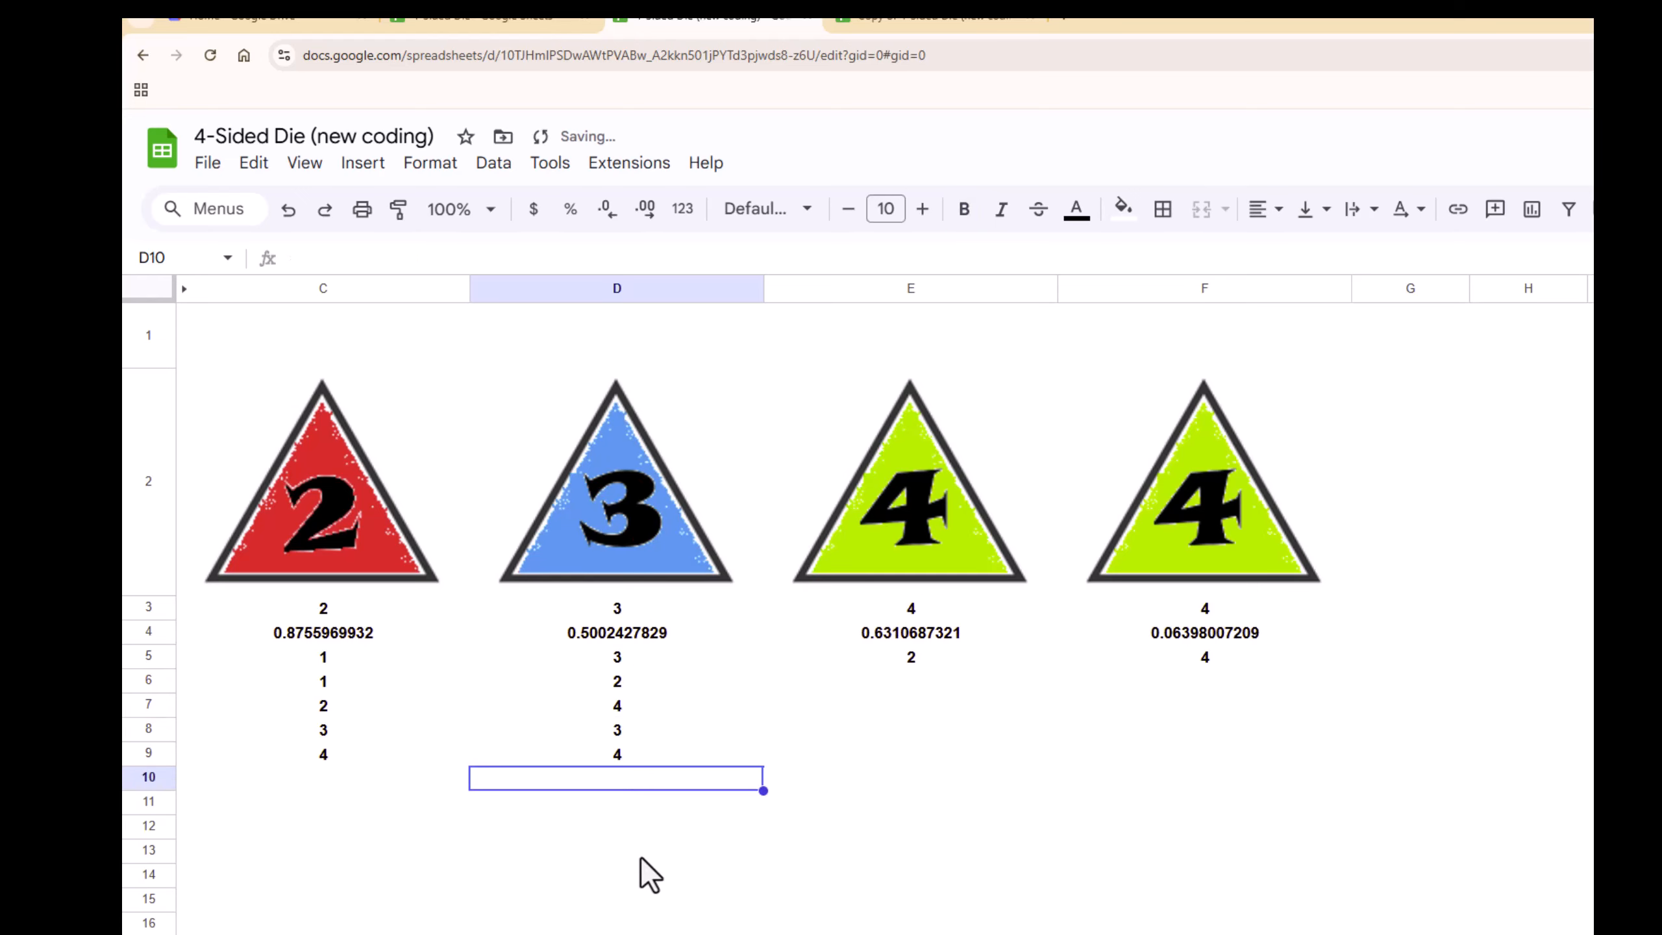
key(Delete)
key(Delete)
key(Delete)
key(Delete)
key(Delete)
key(Delete)
key(Delete)
key(Delete)
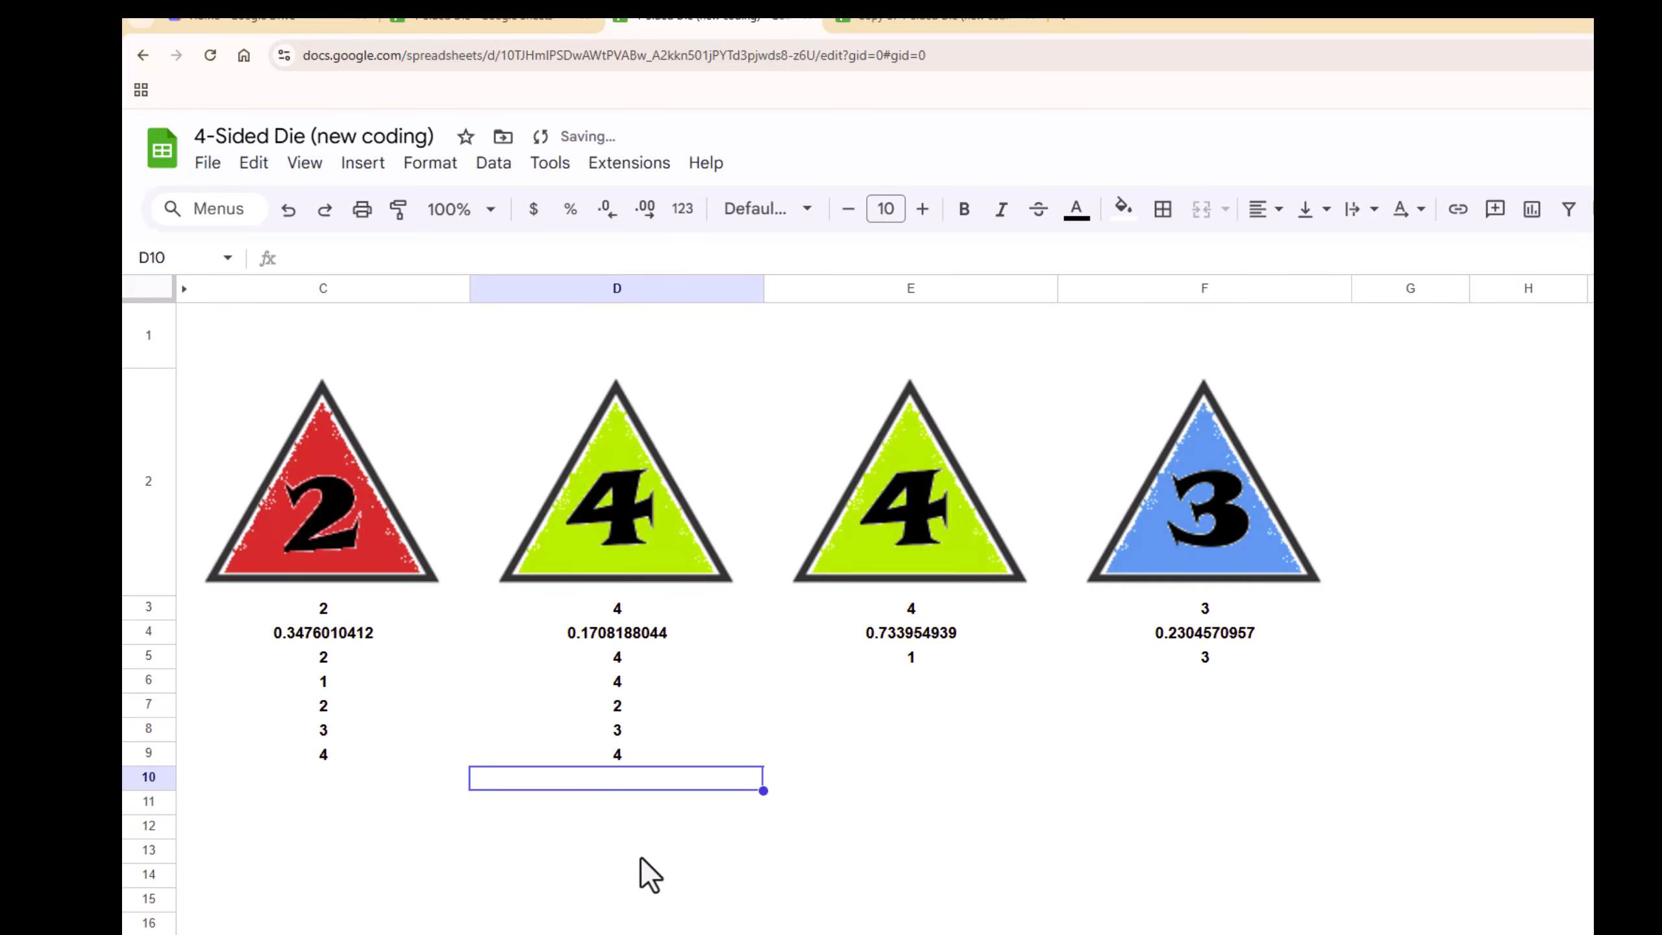
key(Delete)
key(Delete)
key(Delete)
key(Delete)
key(Delete)
key(Delete)
key(Delete)
key(Delete)
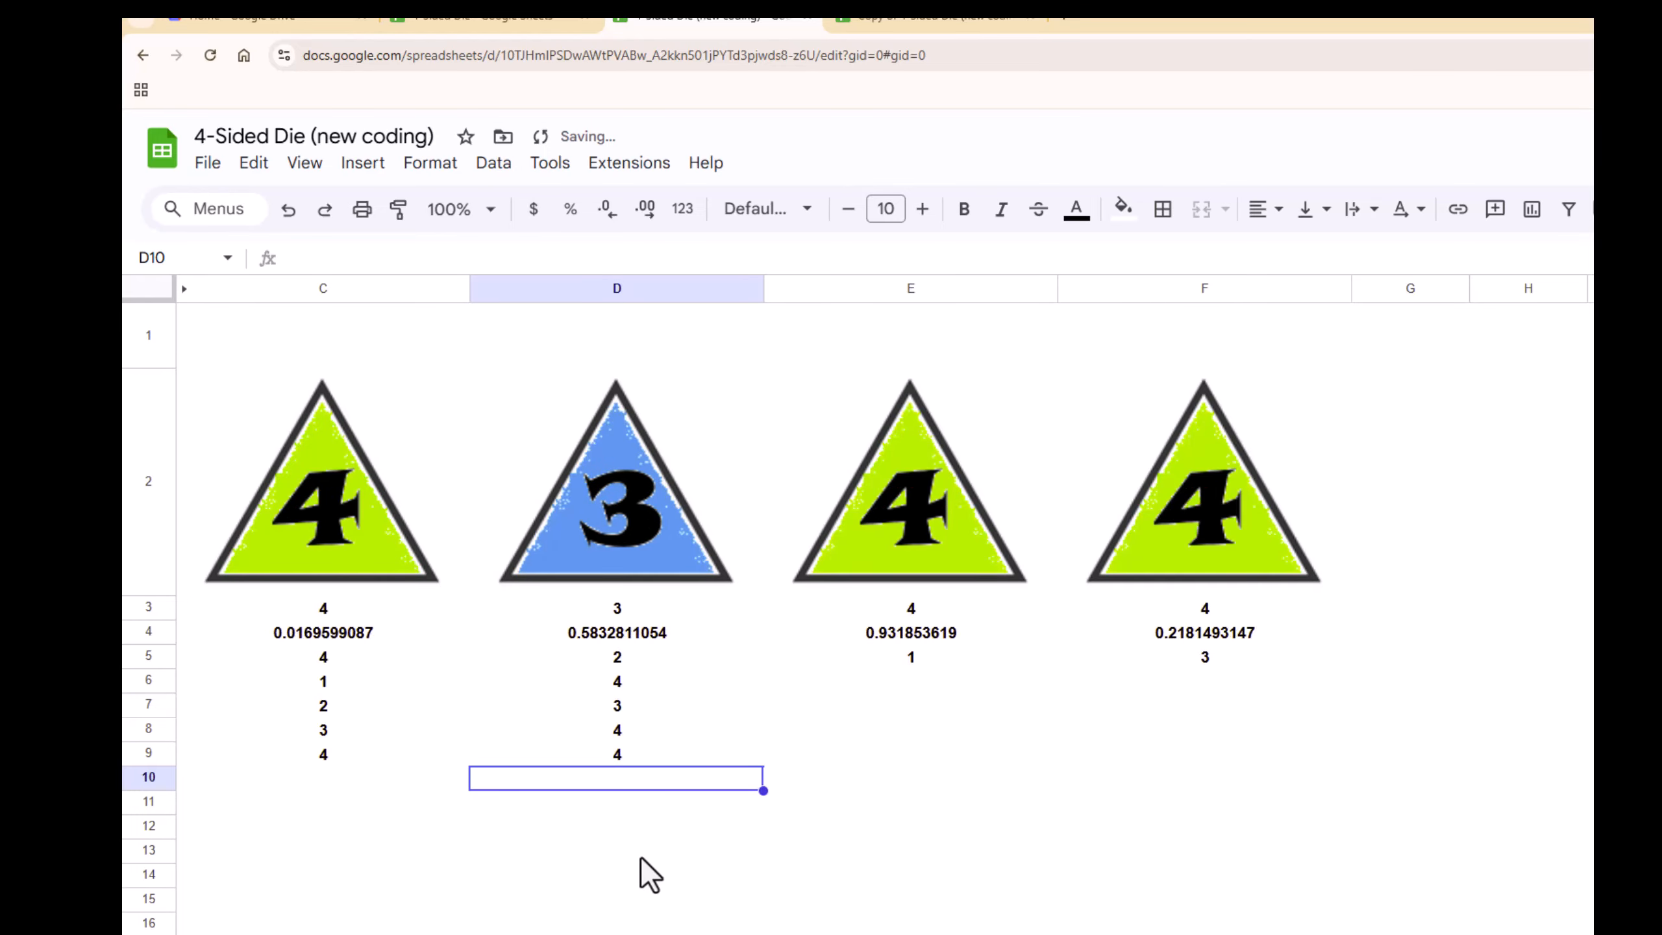
key(Delete)
key(Delete)
key(Delete)
key(Delete)
key(Delete)
key(Delete)
key(Delete)
key(Delete)
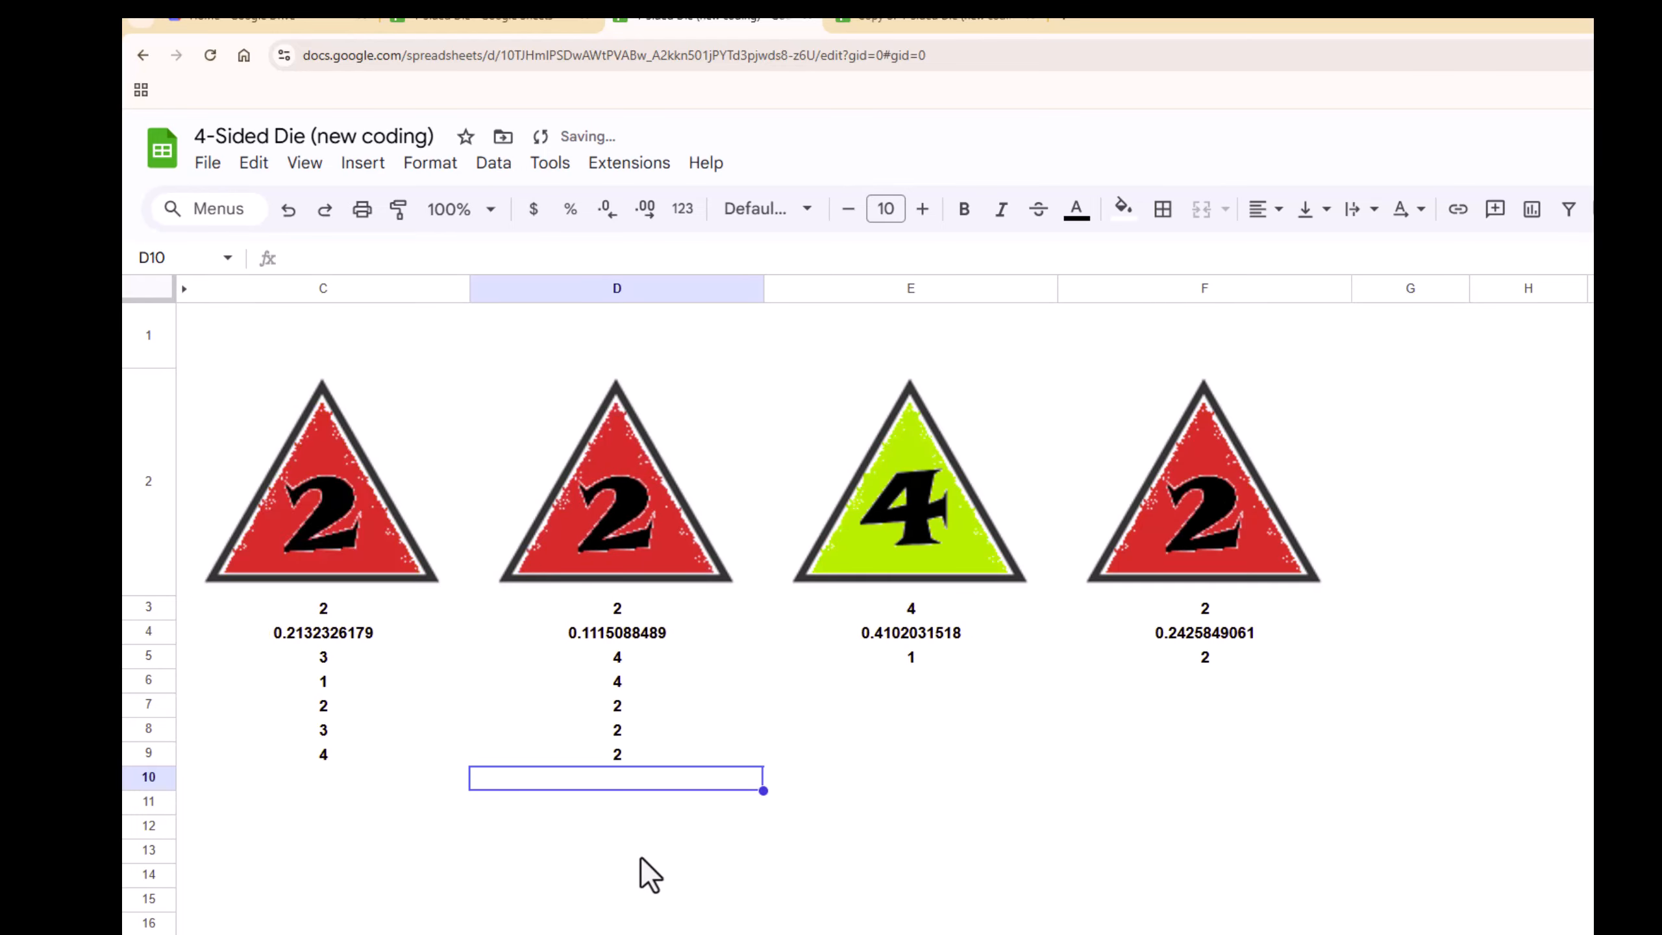
key(Delete)
key(Delete)
key(Delete)
key(Delete)
key(Delete)
key(Delete)
key(Delete)
key(Delete)
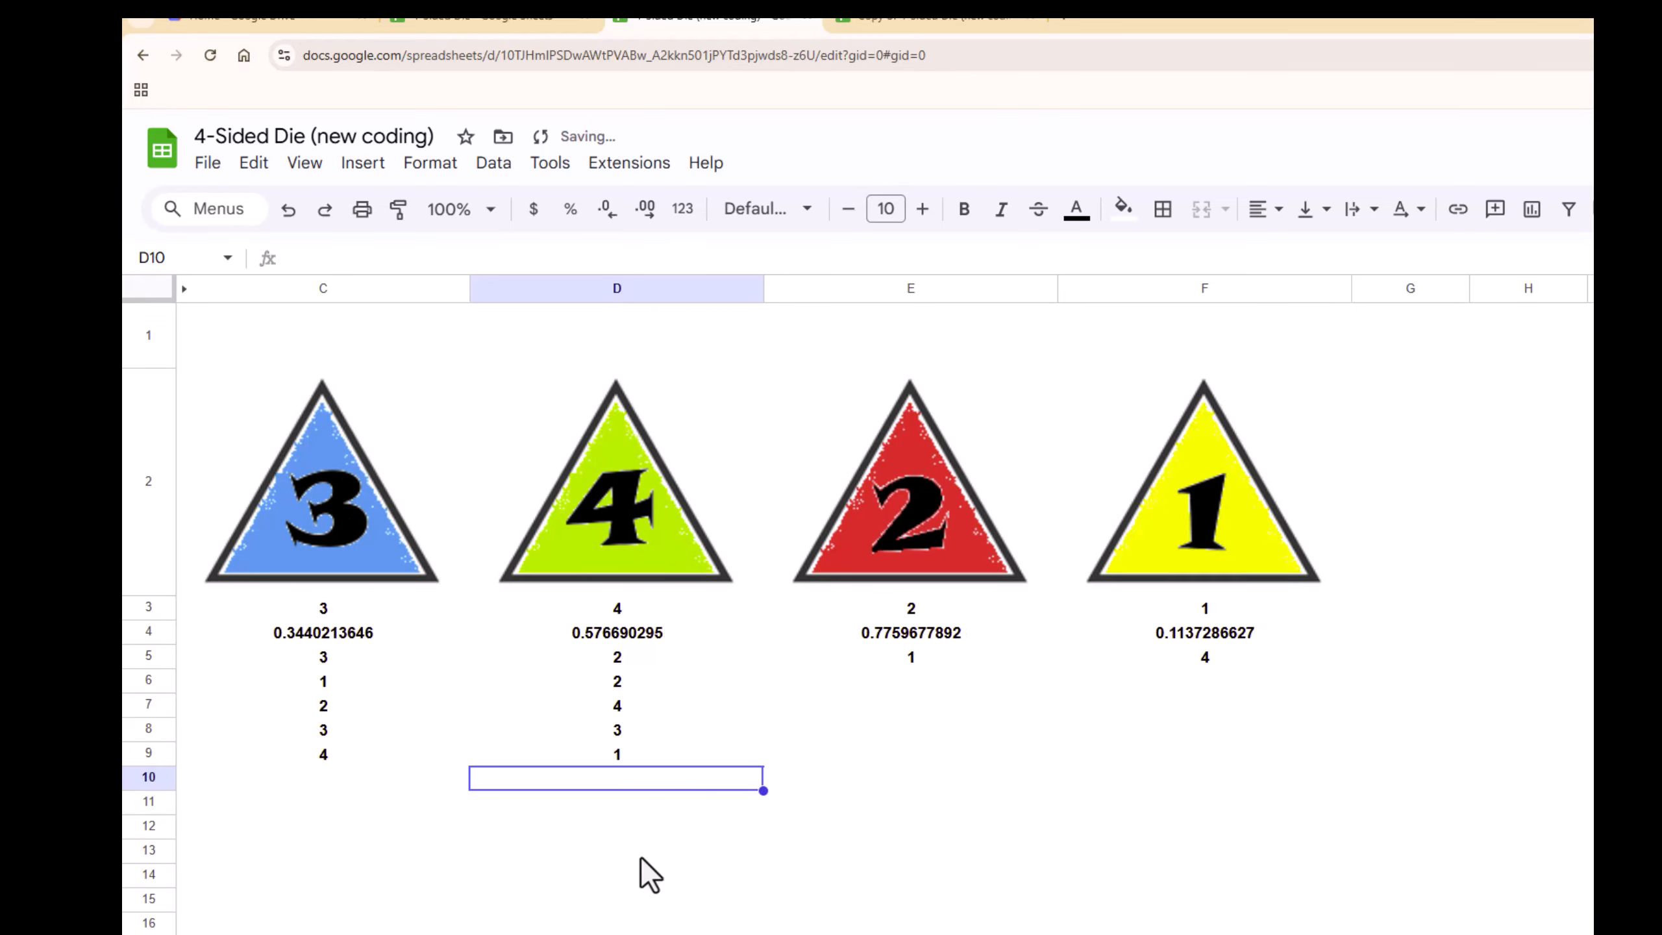
key(Delete)
key(Delete)
key(Delete)
key(Delete)
key(Delete)
key(Delete)
key(Delete)
key(Delete)
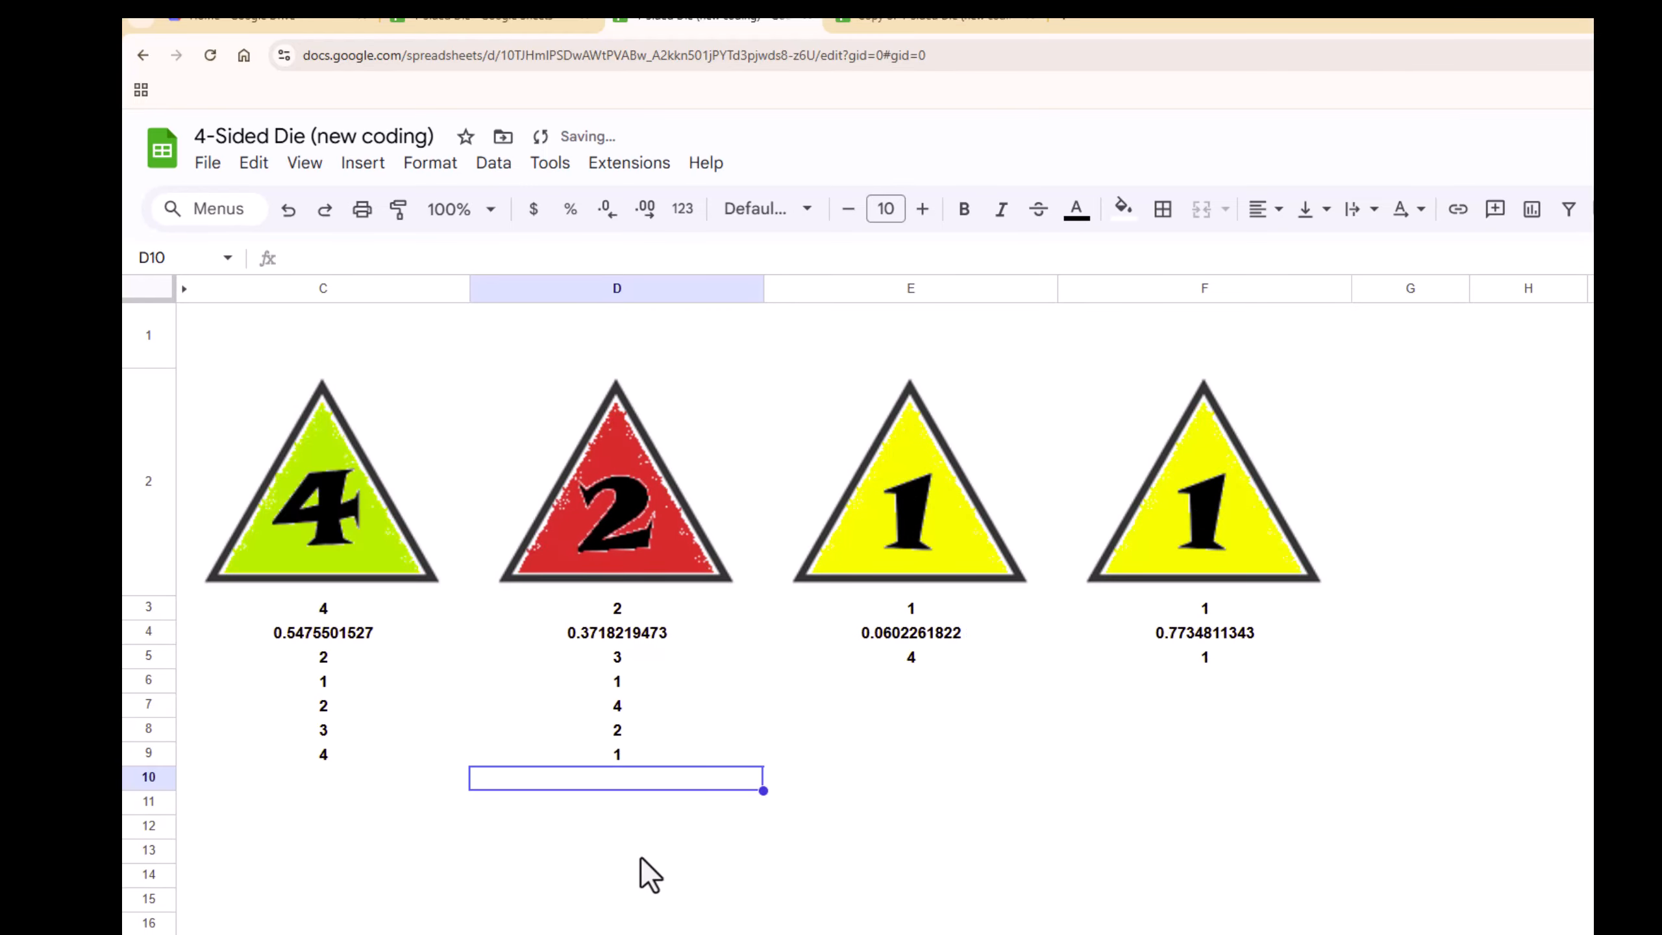
key(Delete)
key(Delete)
key(Delete)
key(Delete)
key(Delete)
key(Delete)
key(Delete)
key(Delete)
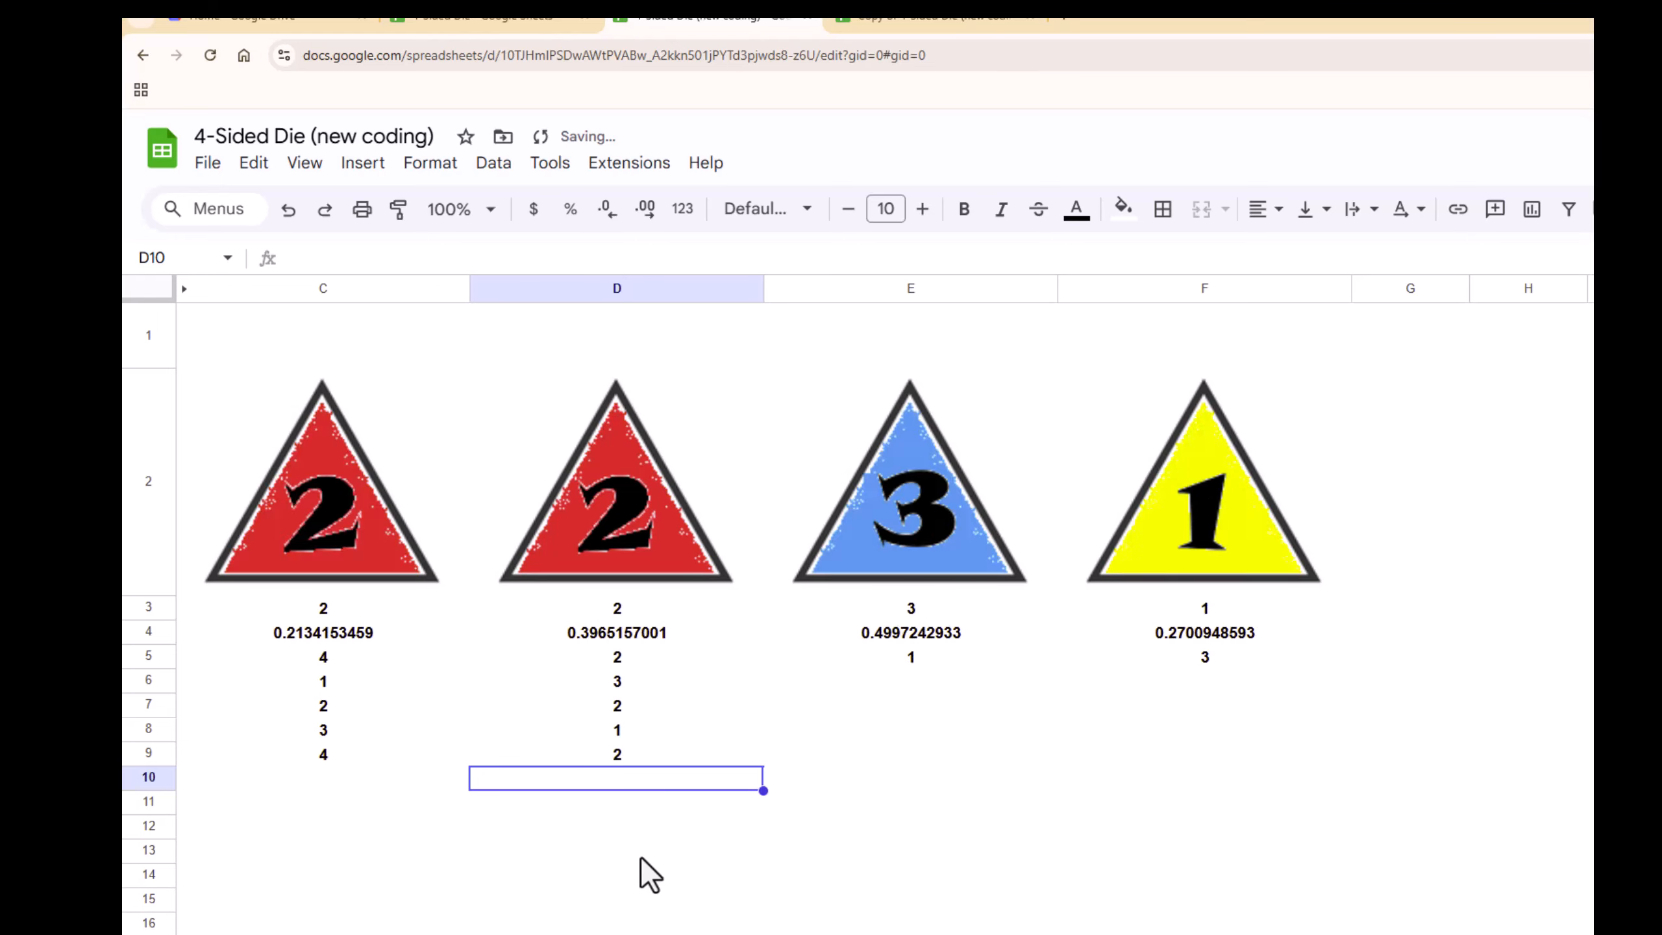
key(Delete)
key(Delete)
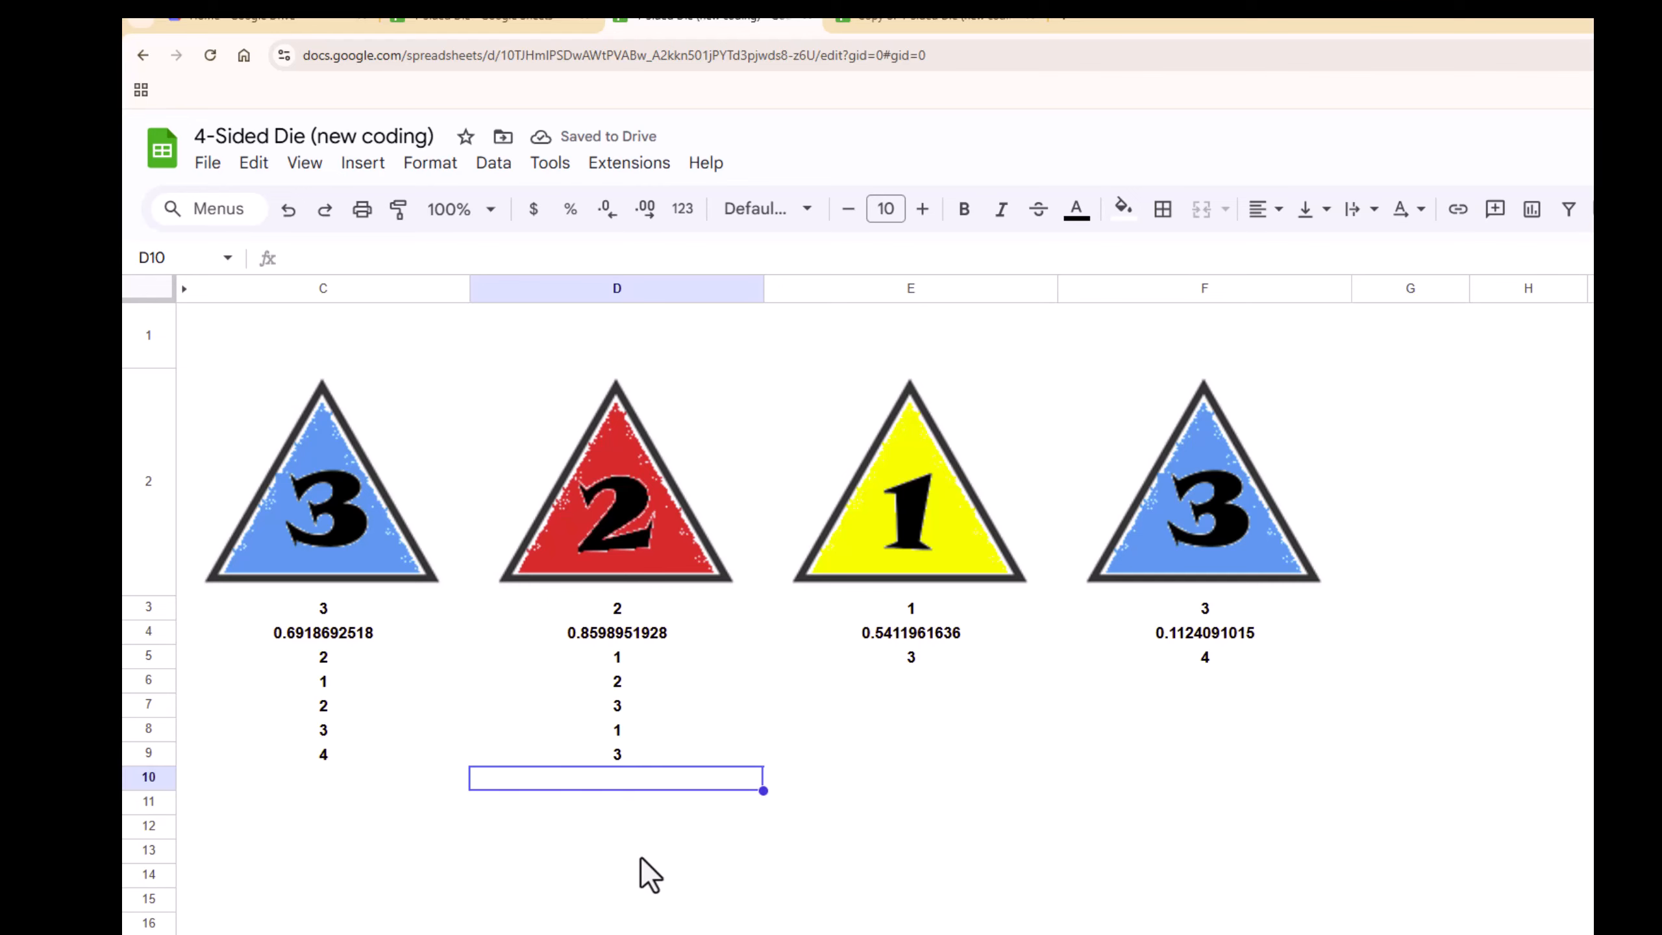
View the Roll Results table and its pie chart on the other sheet, and return to the dice sheet.
key(ctrl+shift+Page_Down)
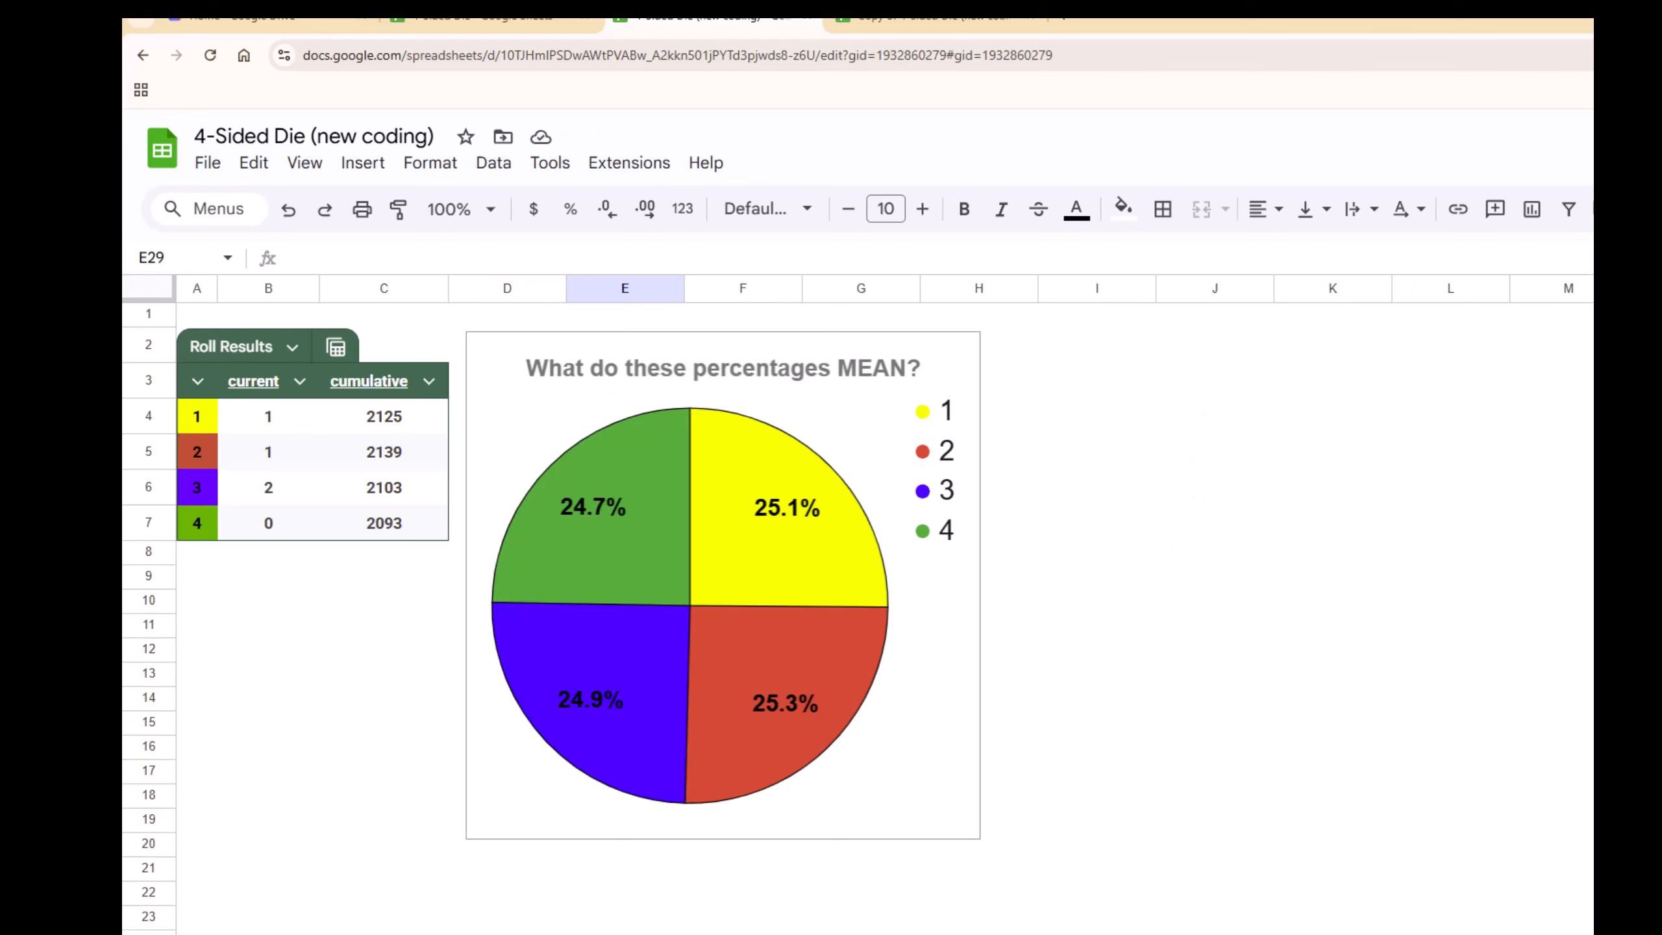
key(ctrl+shift+Page_Up)
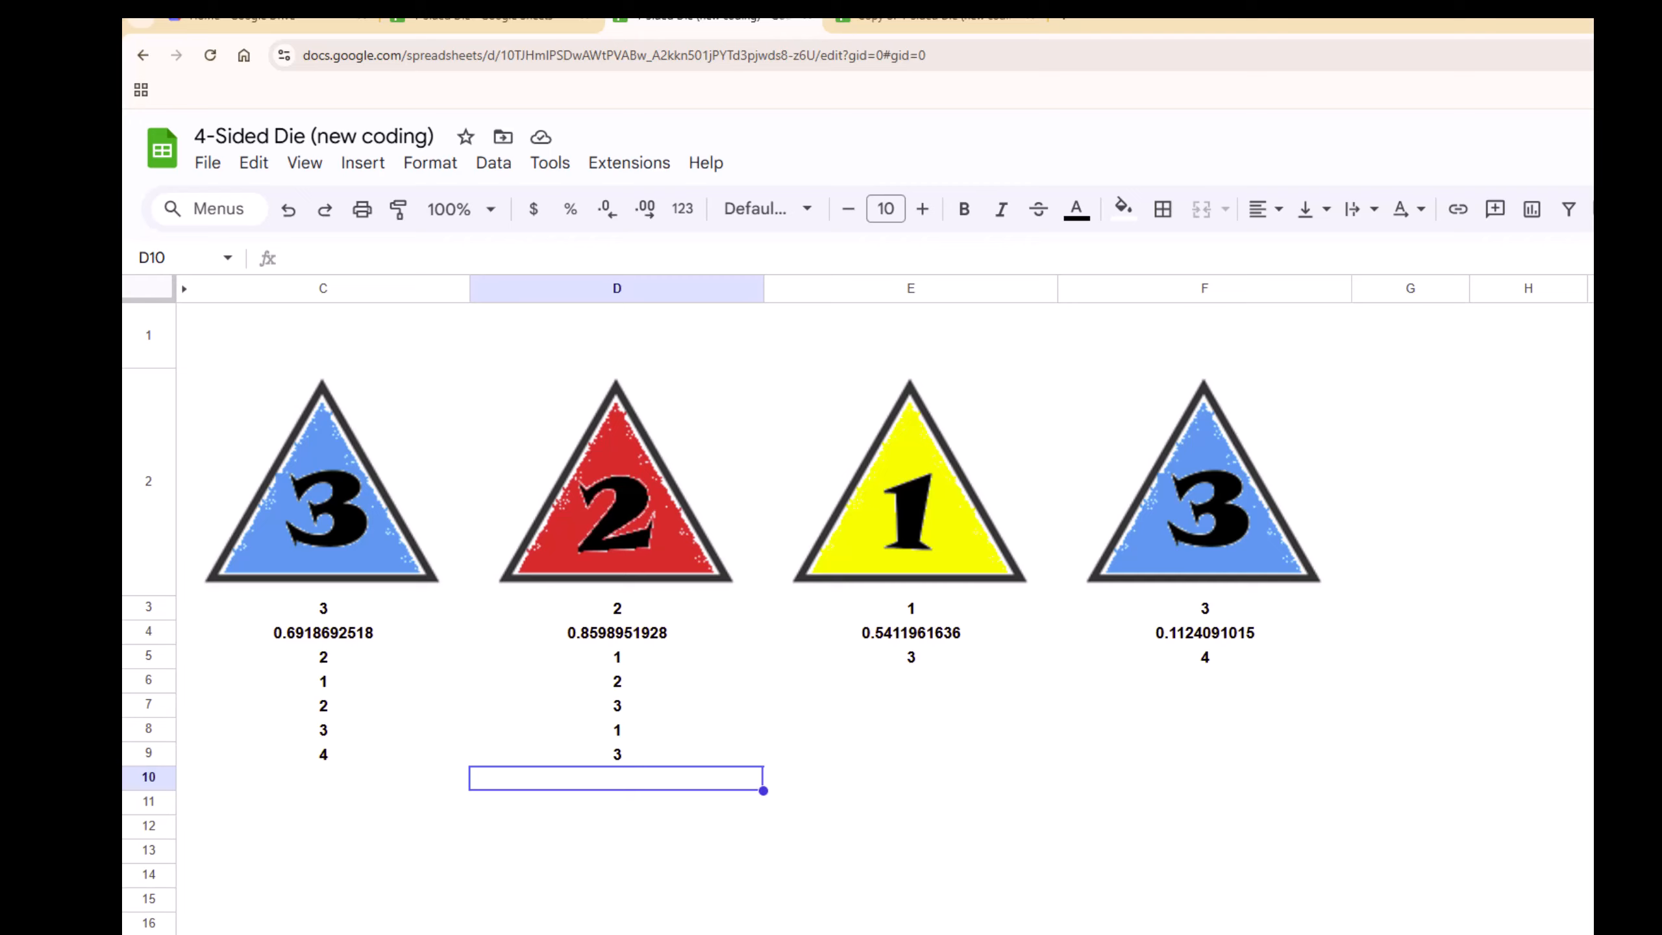